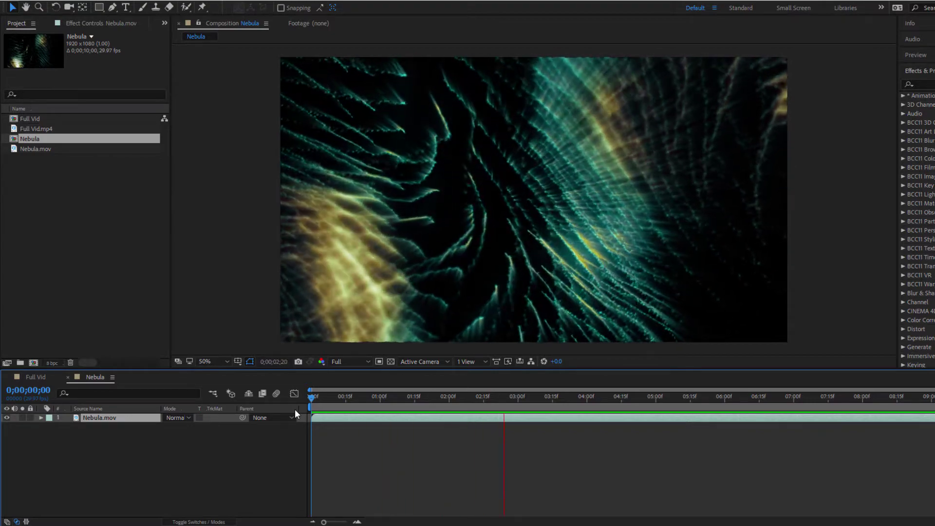
Stop the Nebula.mov preview playback.
key("space")
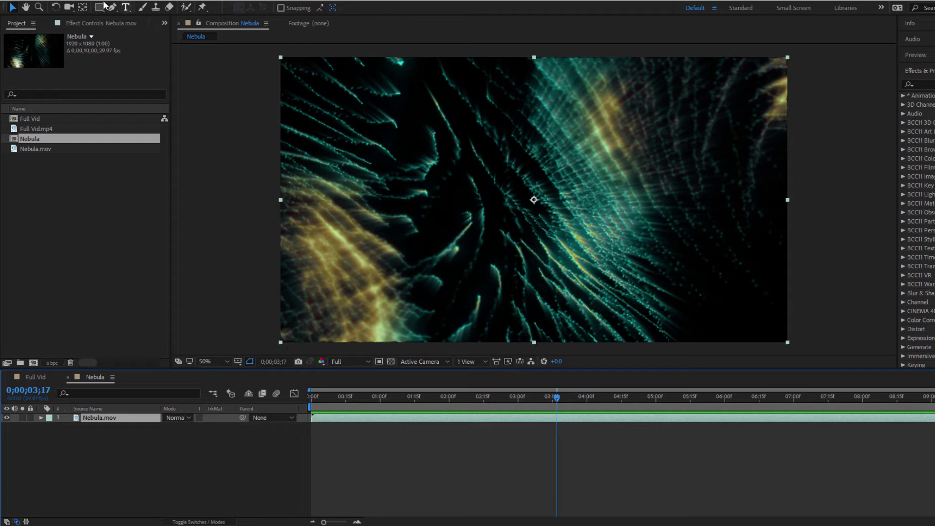
Create a new composition named Nebula.
left_click(60, 1)
left_click(68, 8)
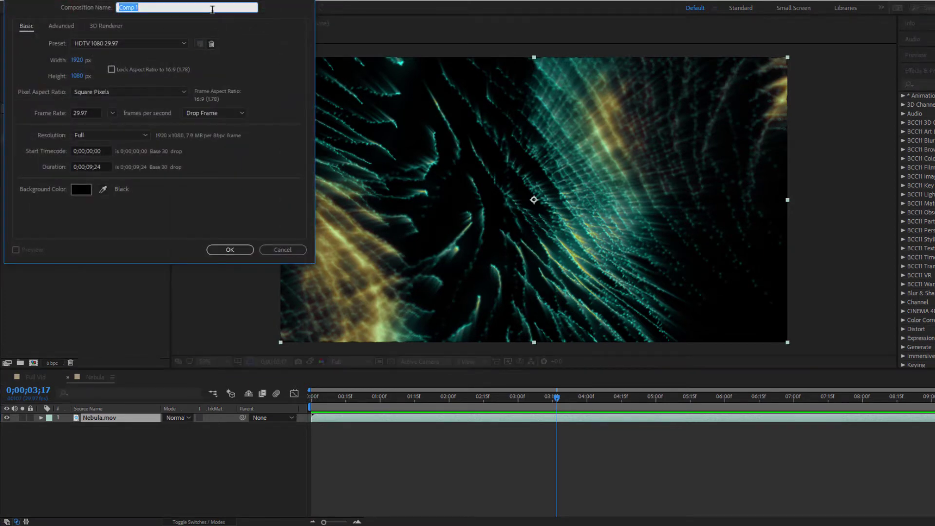
type("Nebula")
key("Return")
Add a solid named PARTICLES and apply BCC Particle Array 3D from BCC11 Particles.
left_click(66, 4)
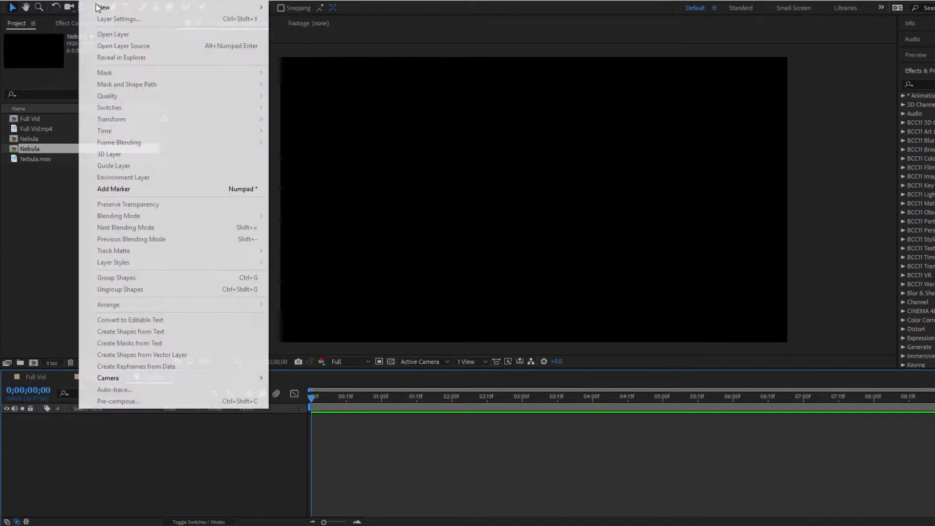
mouse_move(97, 8)
left_click(317, 18)
type("PARTIC")
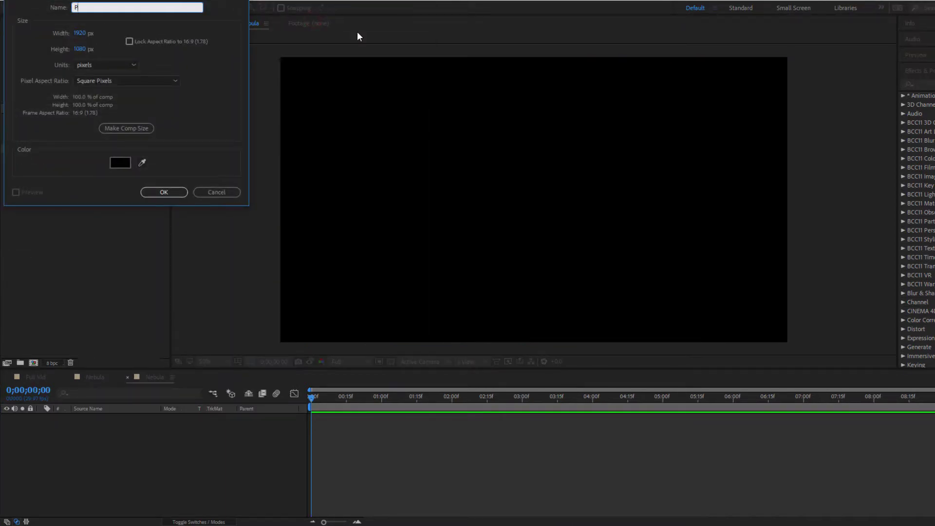
type("LES")
key("Return")
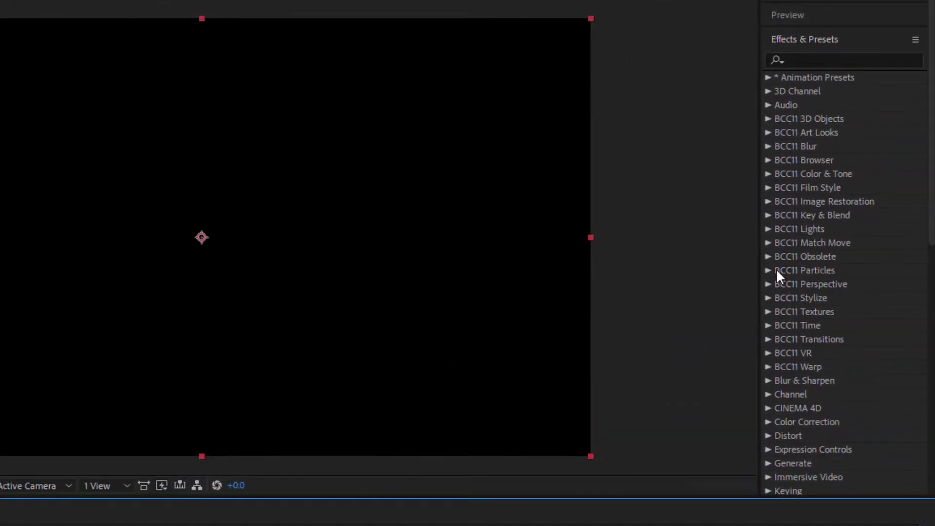
left_click(776, 273)
left_click_drag(881, 324, 546, 284)
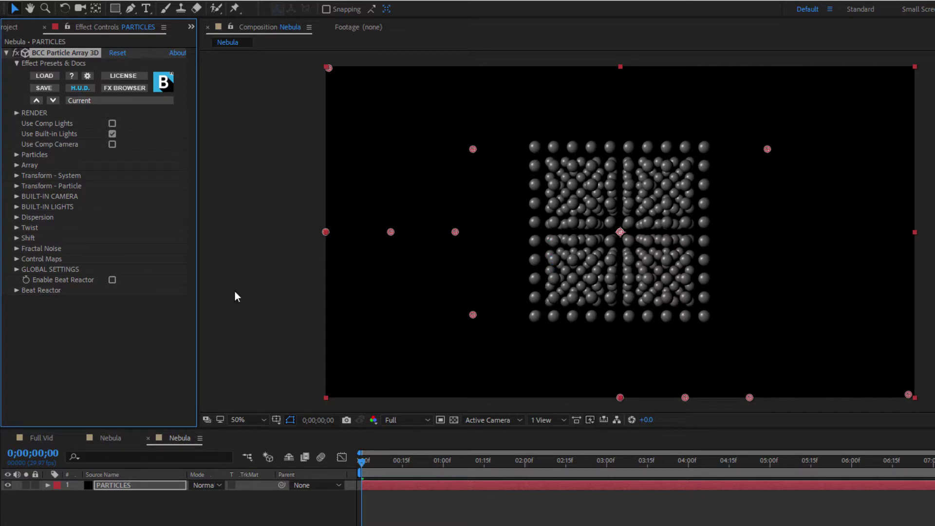
left_click(16, 196)
left_click(142, 206)
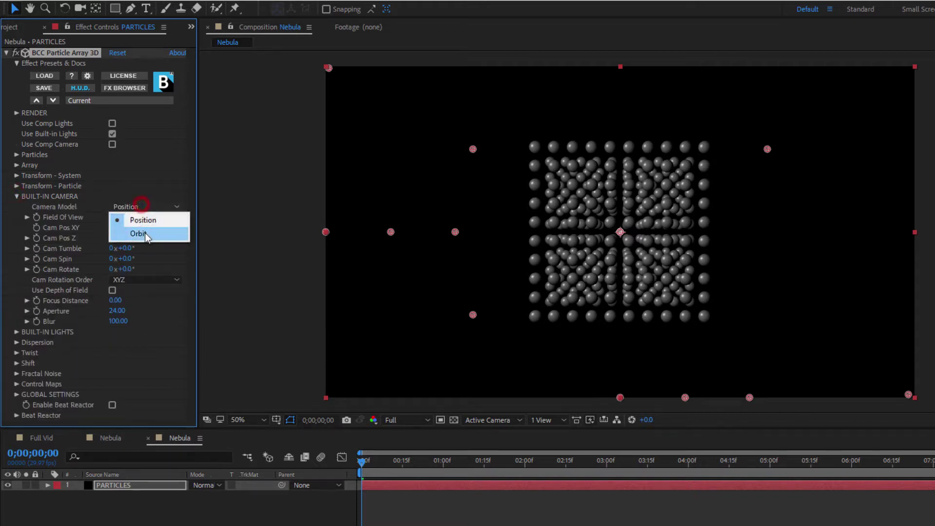
left_click(132, 233)
left_click_drag(130, 259, 167, 252)
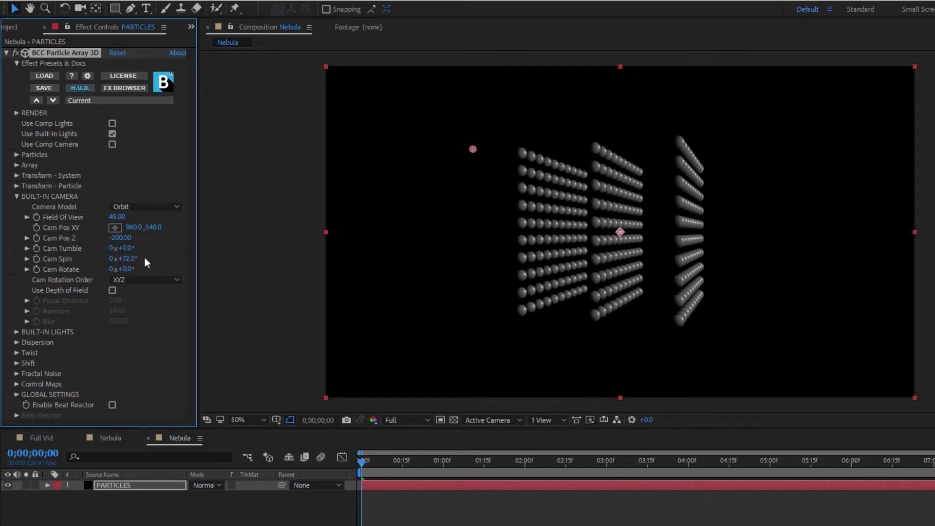
right_click(144, 256)
left_click(191, 339)
left_click(157, 210)
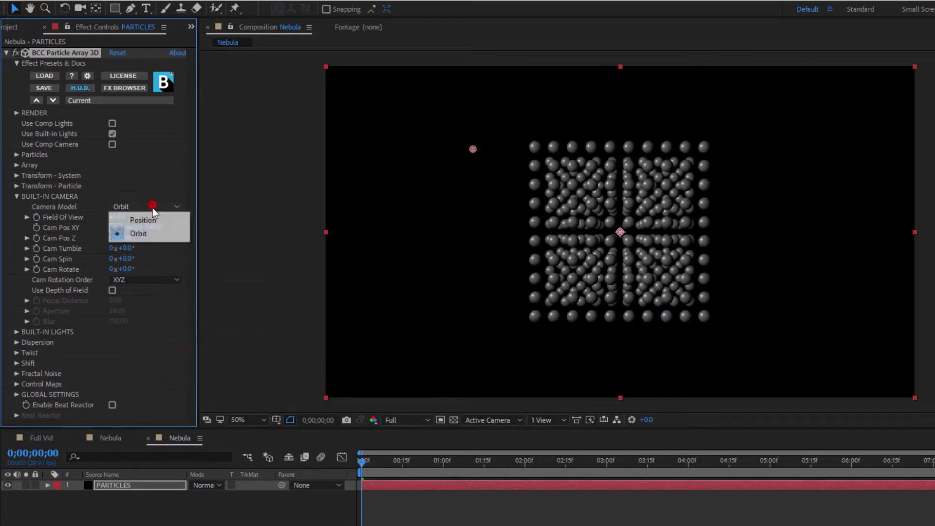
left_click(205, 217)
left_click(16, 196)
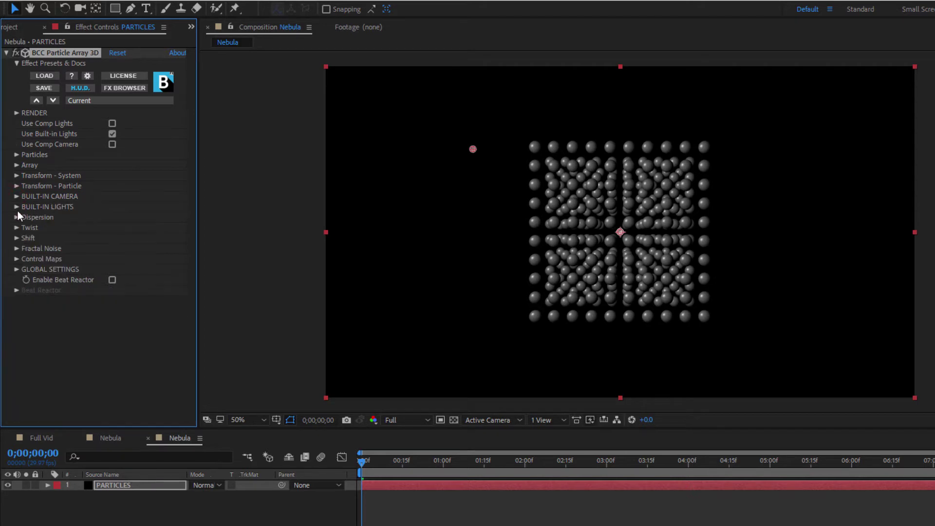
left_click(119, 437)
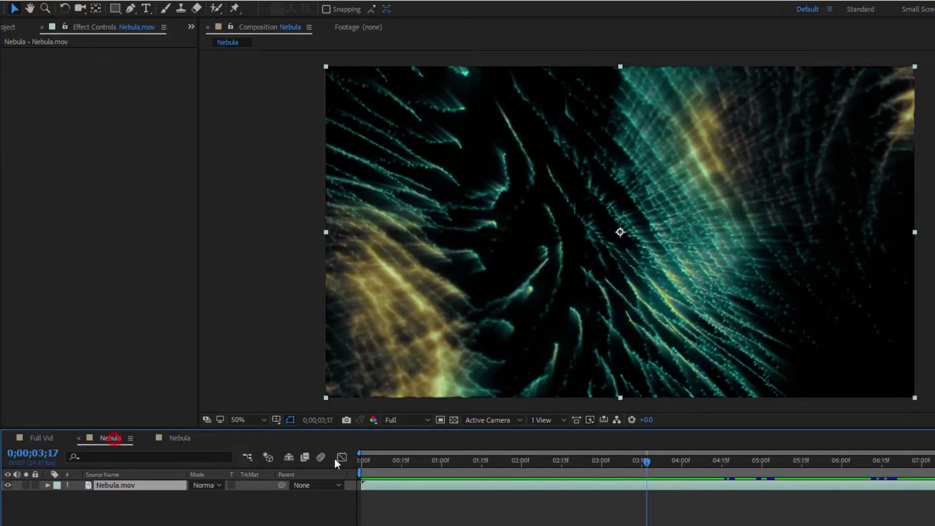
left_click_drag(411, 461, 356, 466)
key("space")
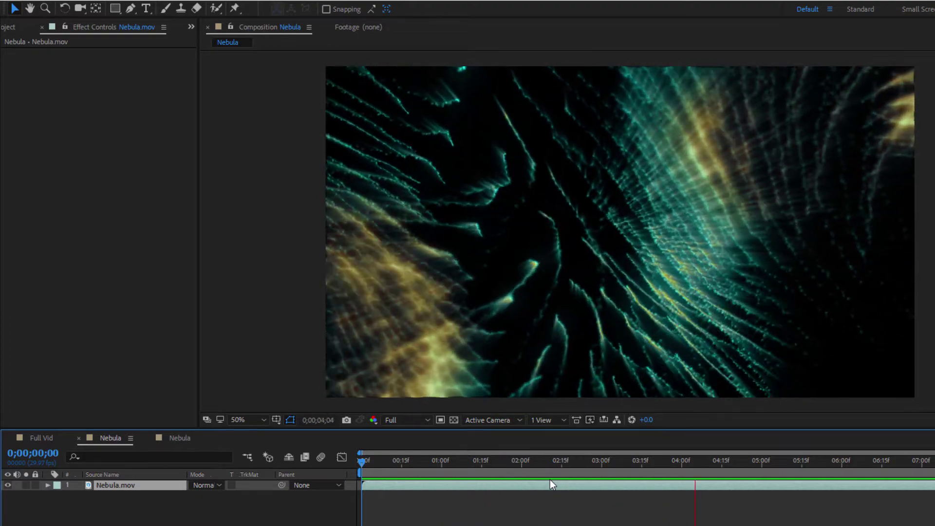
key("space")
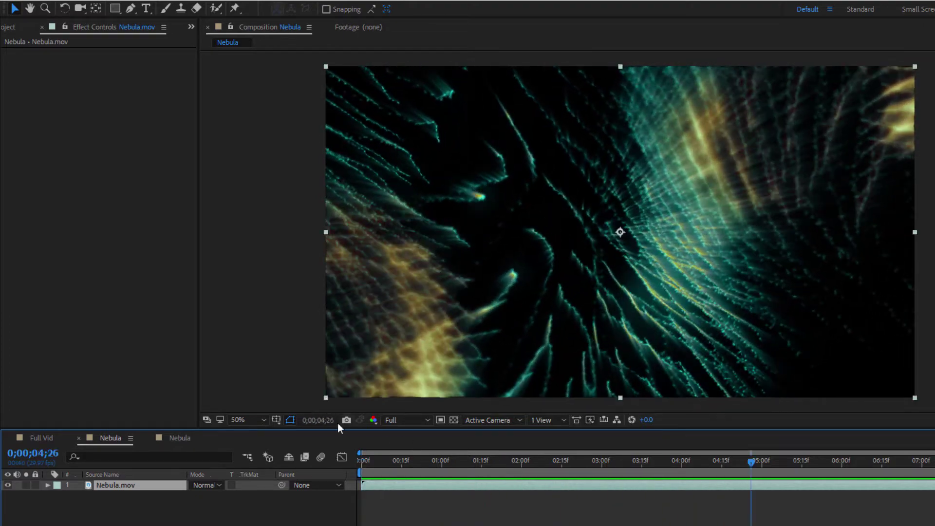
left_click(181, 437)
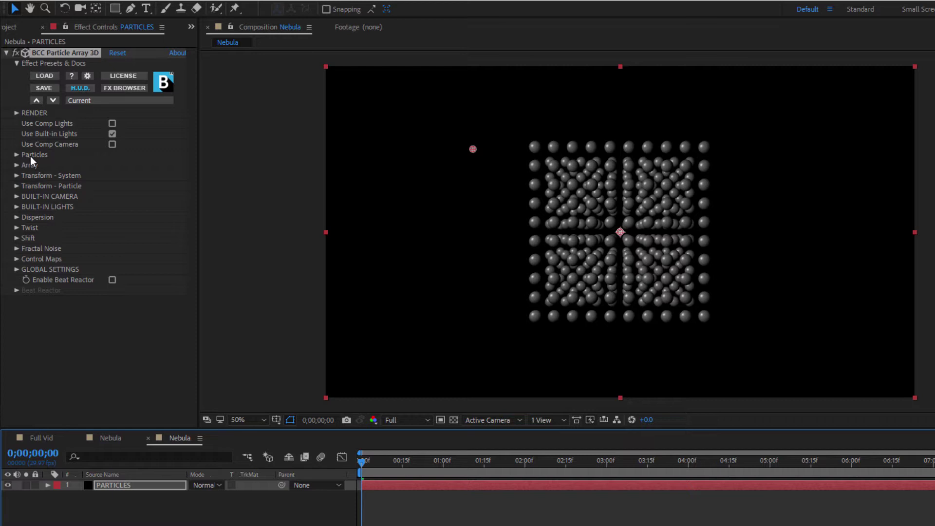
Set the Particle Shape to Points.
left_click(17, 155)
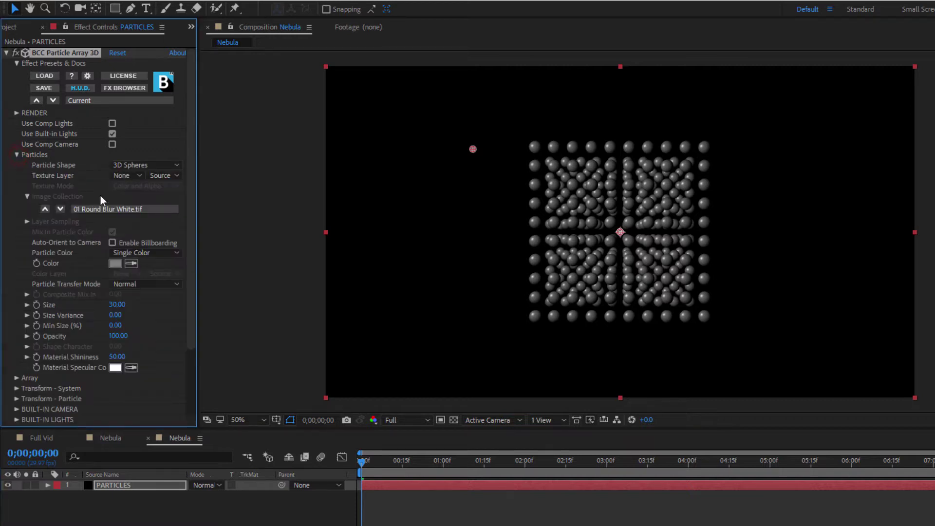
left_click(156, 167)
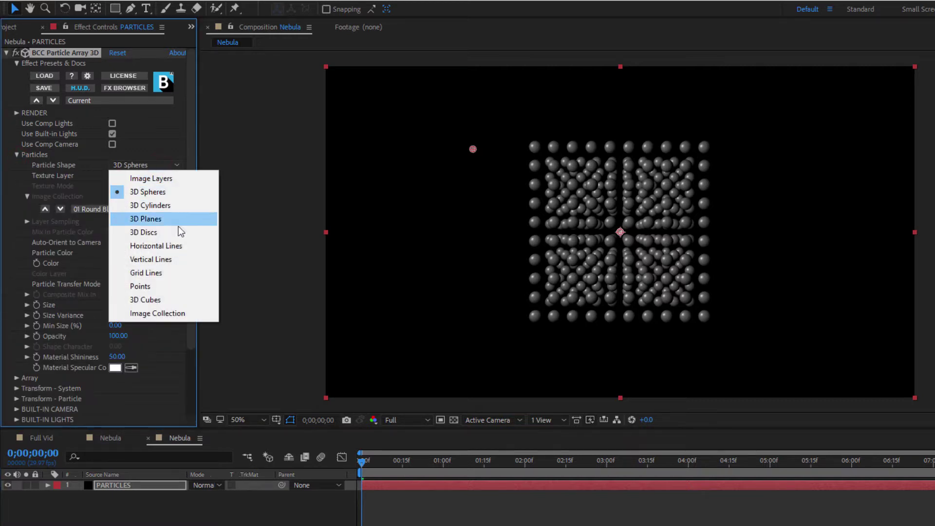
left_click(173, 287)
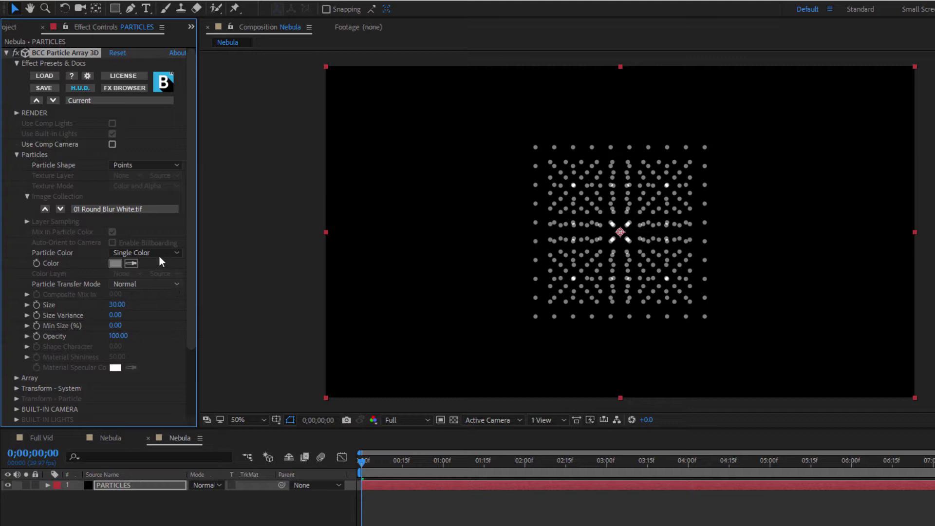
Colour the particles cyan 11E8E5 and set their Size to 10.
left_click(115, 264)
left_click_drag(188, 84, 188, 83)
left_click(164, 16)
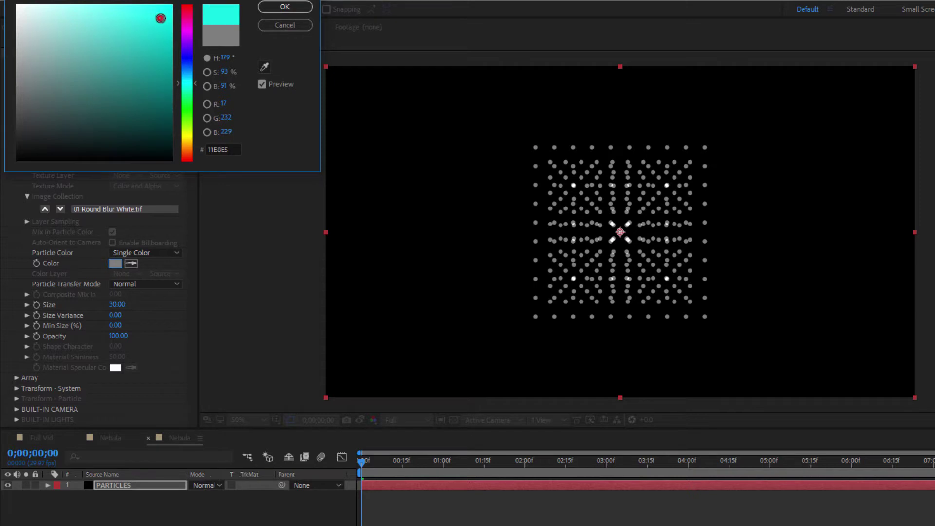
left_click(285, 7)
mouse_move(120, 308)
left_mouse_down()
mouse_move(254, 292)
mouse_move(116, 314)
left_mouse_up()
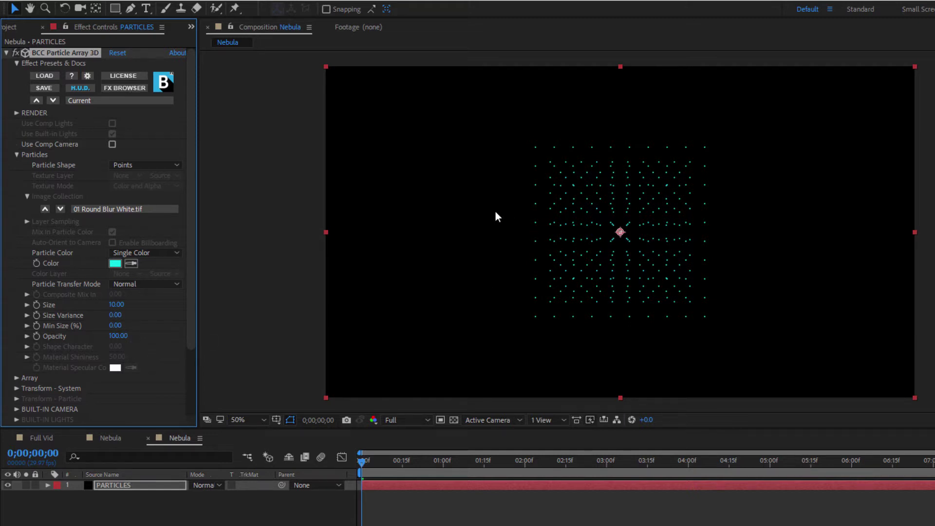
Zoom the viewer to 100% and set Size Variance to 50.
key("slash")
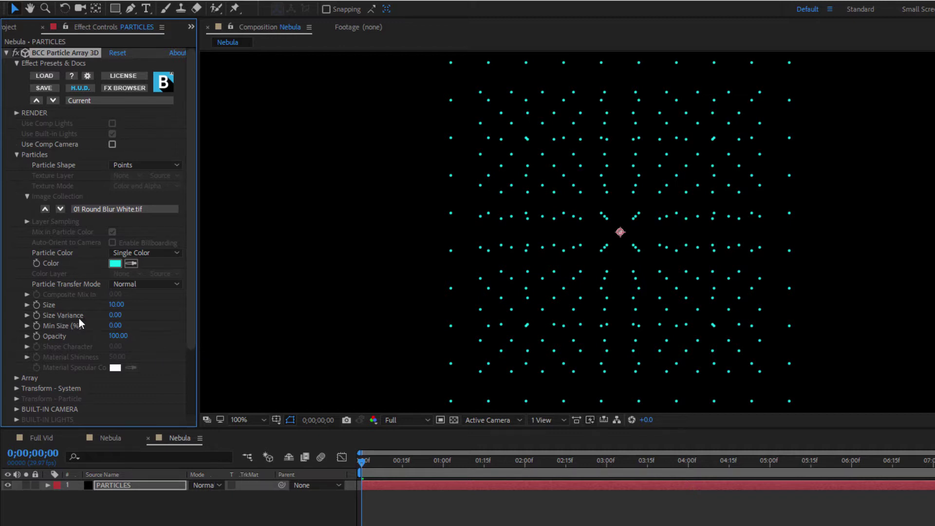
left_click(116, 316)
left_click_drag(122, 315, 178, 311)
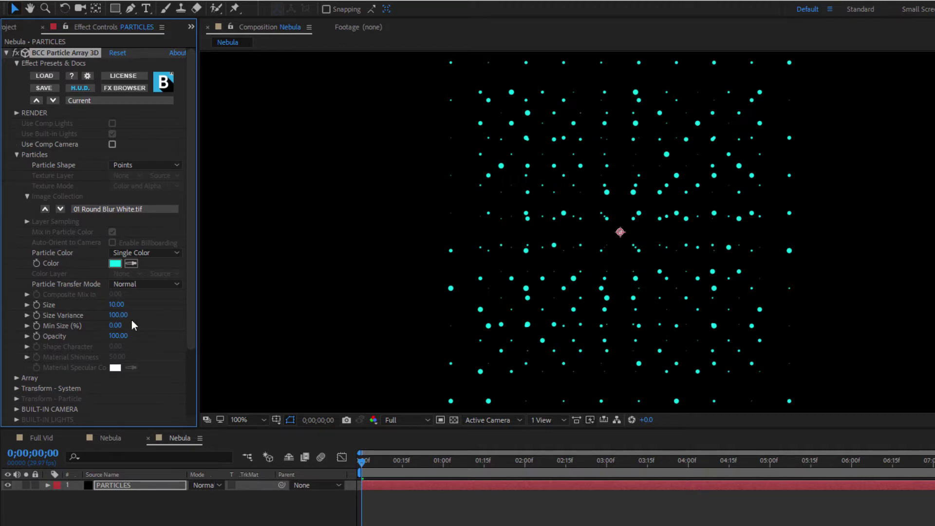
left_click_drag(125, 317, 101, 323)
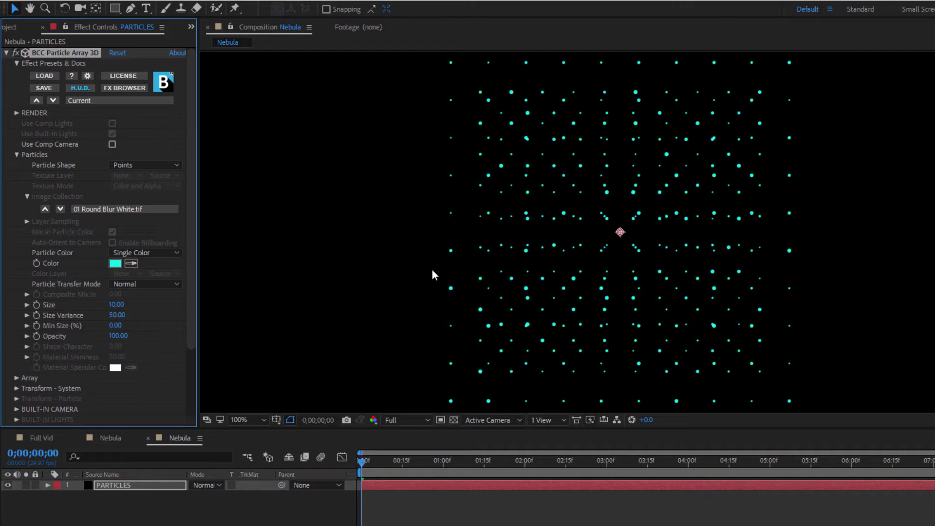
Try the Onion Spheres and Random Box array layouts, return to Grid, and view at 50%.
left_click(17, 154)
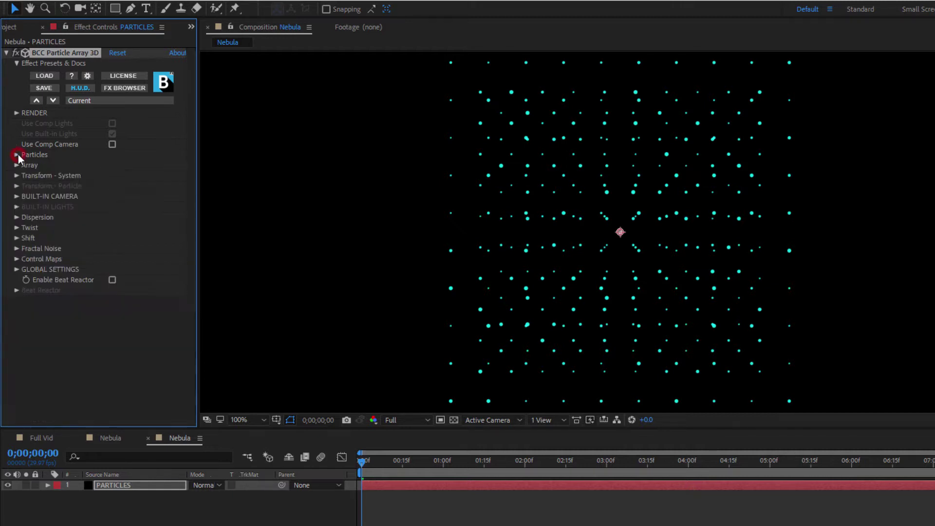
left_click(17, 165)
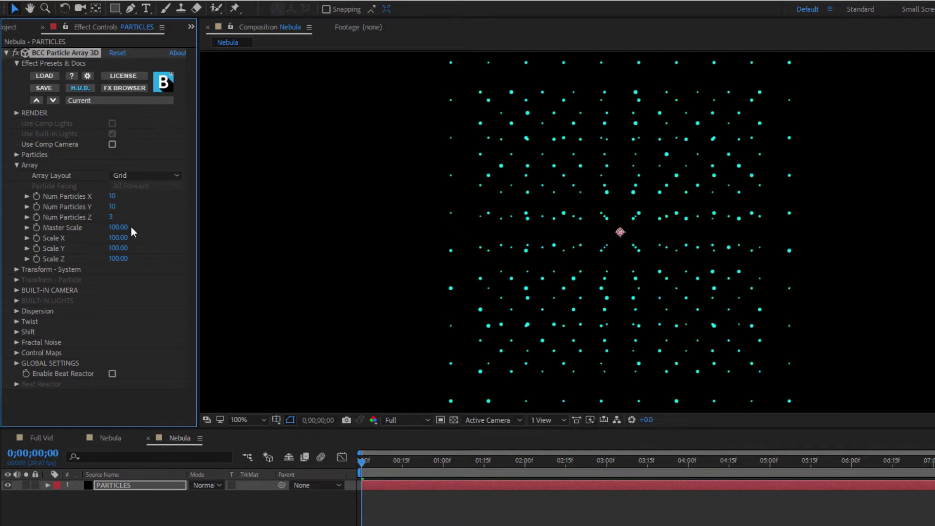
left_click(177, 176)
left_click(163, 217)
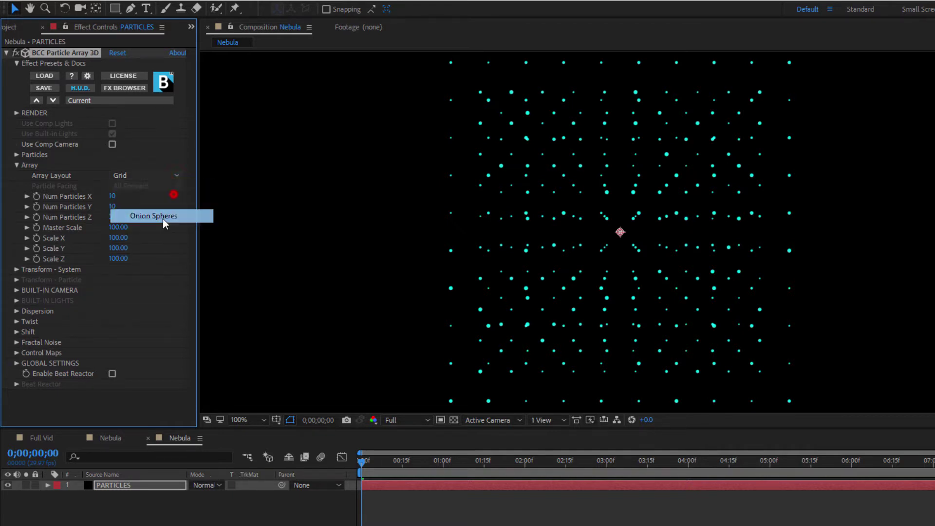
left_click(167, 177)
left_click(173, 229)
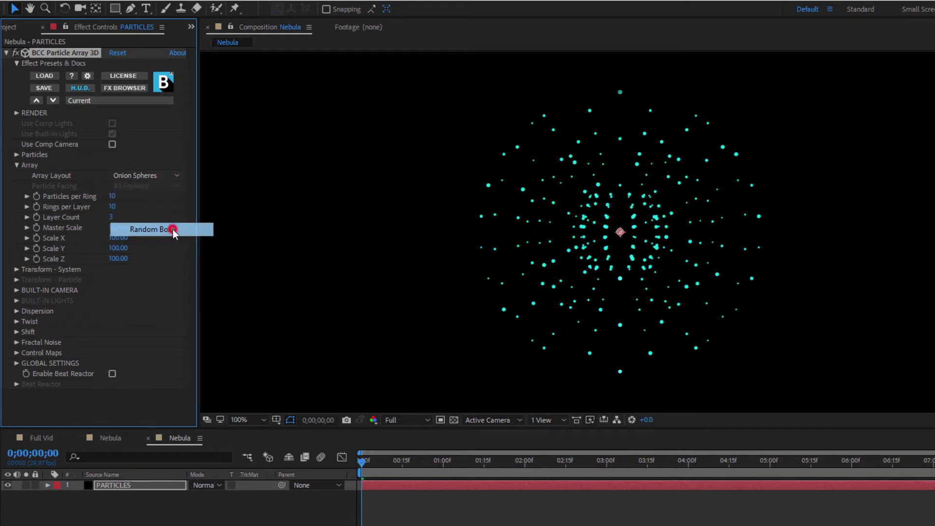
left_click(175, 177)
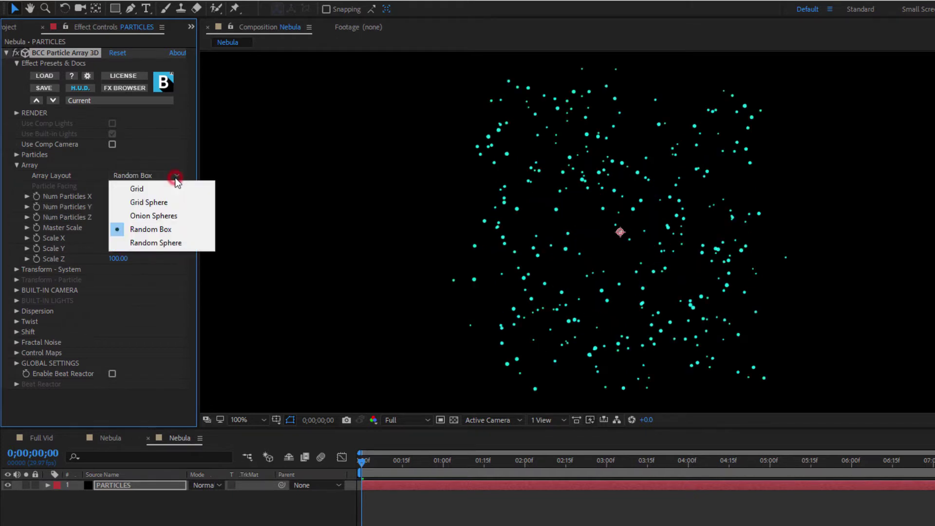
left_click(188, 191)
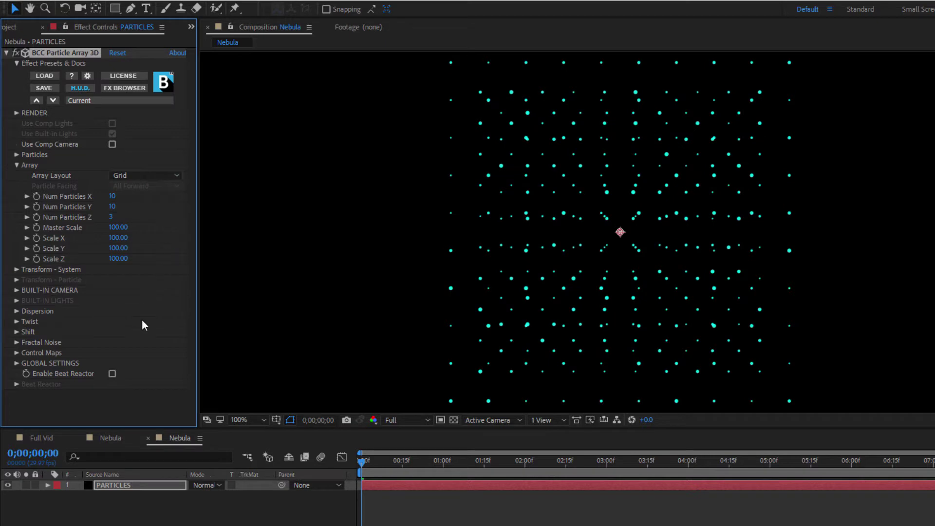
key("comma")
key("comma")
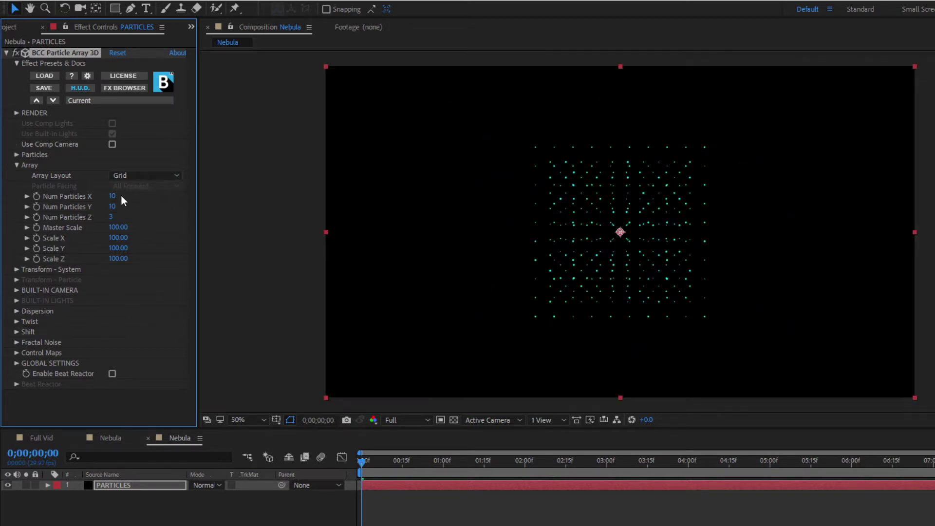
Raise the particle counts and switch to an Orbit camera spun +69°.
left_click_drag(115, 195, 223, 205)
left_click_drag(113, 206, 221, 209)
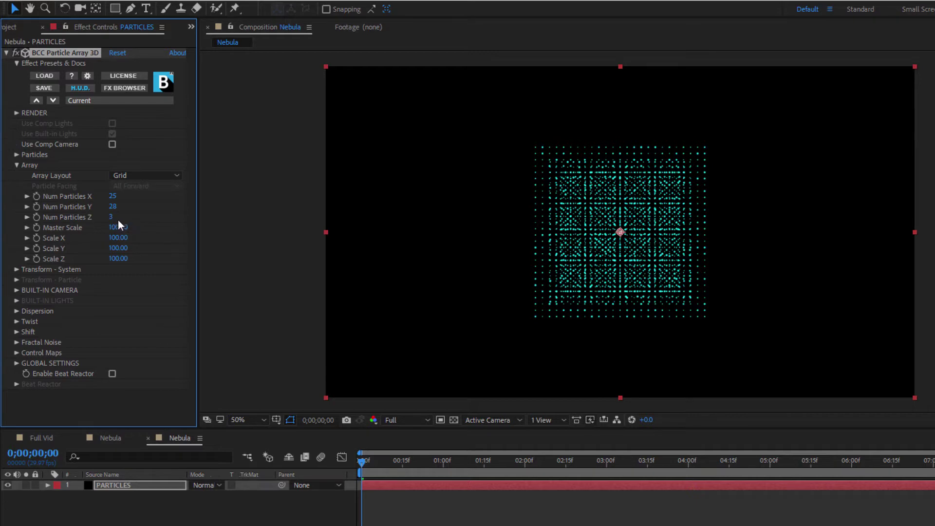
mouse_move(115, 218)
left_mouse_down()
mouse_move(147, 219)
mouse_move(122, 221)
left_mouse_up()
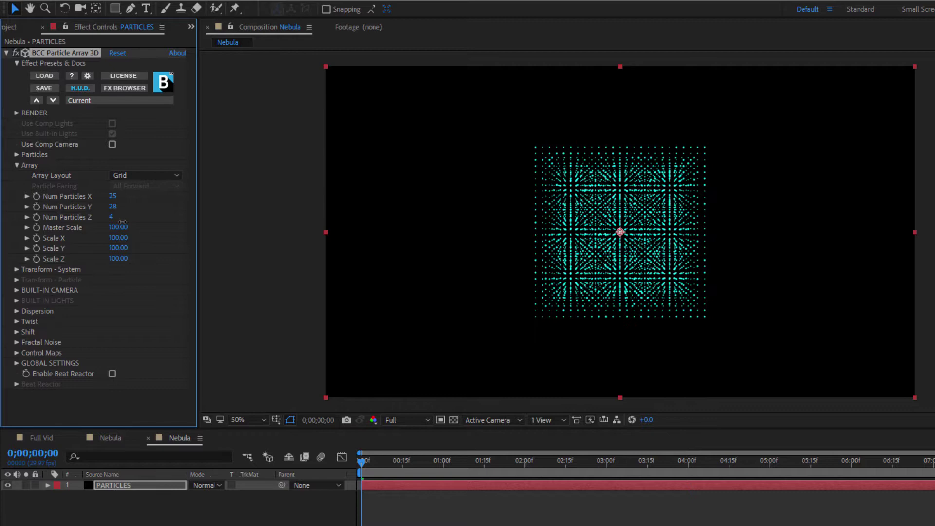
left_click(15, 290)
left_click(146, 300)
left_click(148, 336)
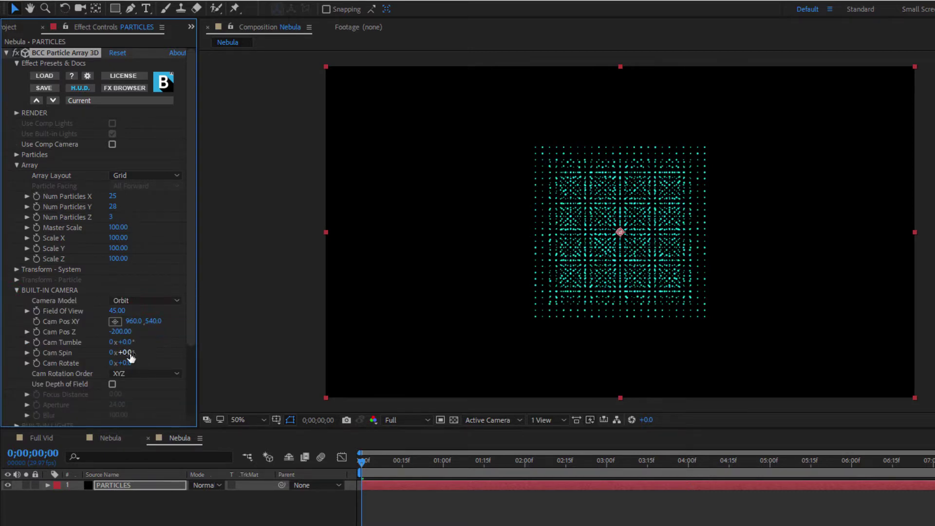
left_click_drag(129, 352, 170, 351)
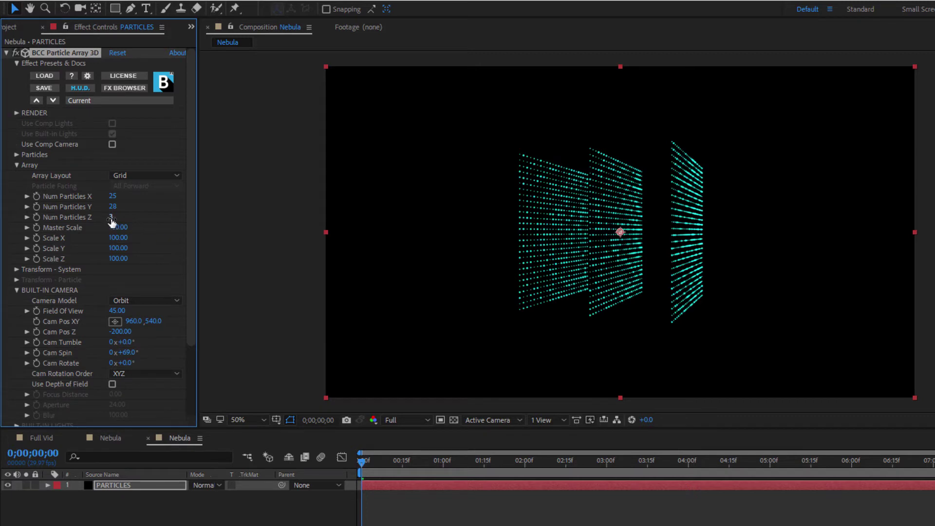
Set Num Particles X, Y, Z to 54, 44 and 10.
left_click_drag(112, 195, 203, 200)
left_click_drag(114, 208, 185, 208)
left_click_drag(116, 220, 175, 239)
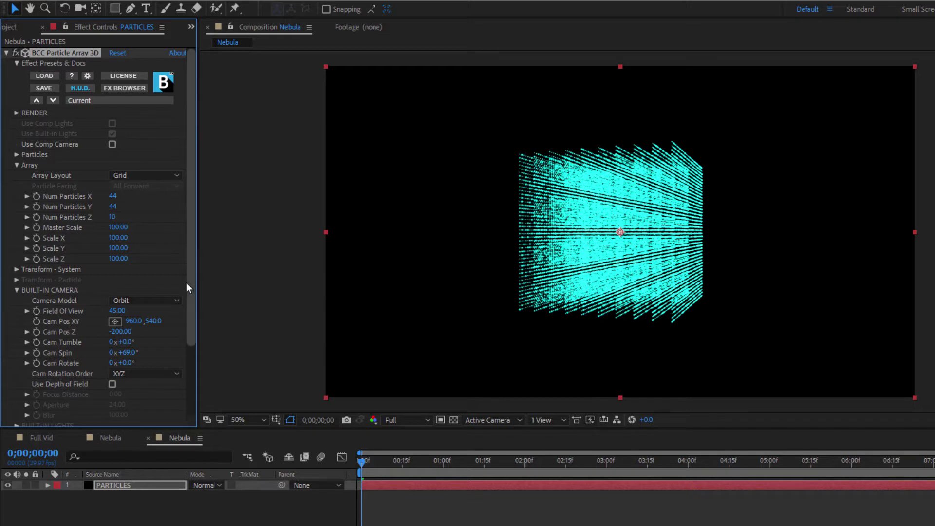
left_click_drag(114, 196, 171, 193)
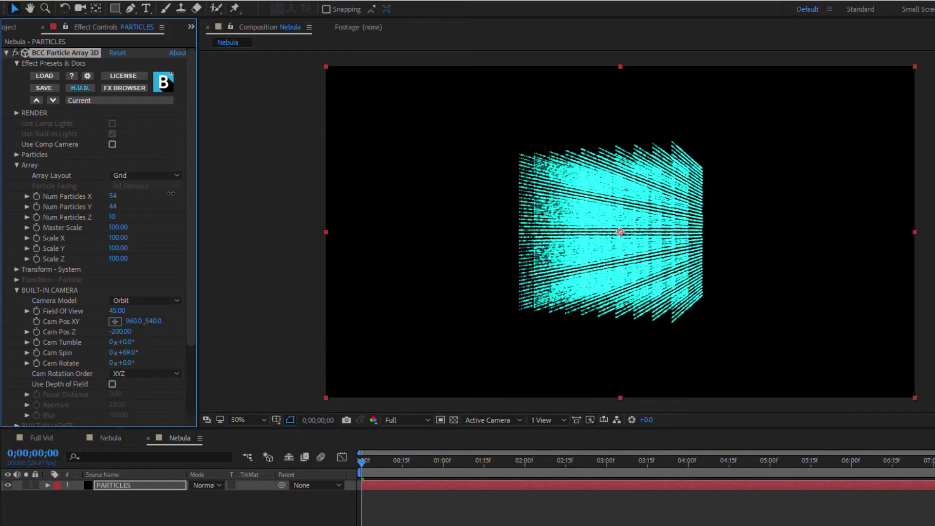
Reset Cam Spin to zero and set the Camera Model to Position.
right_click(143, 350)
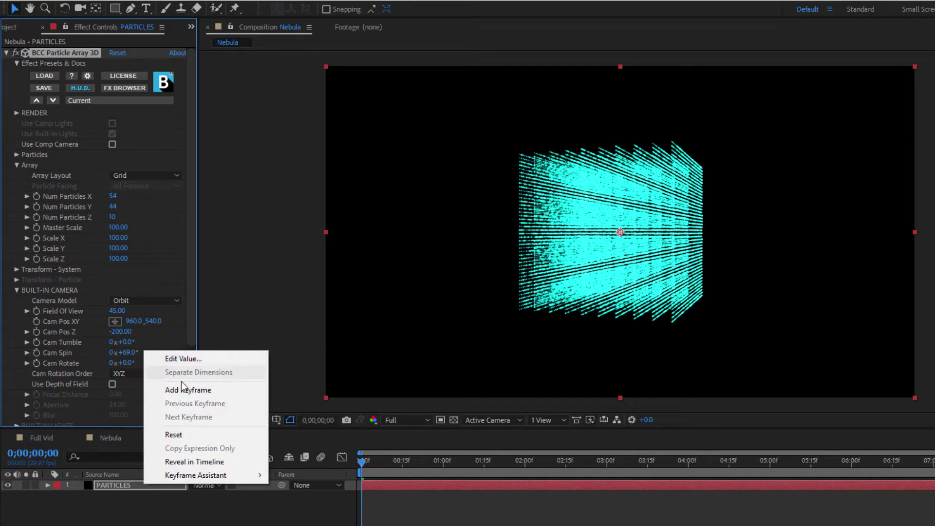
left_click(188, 433)
left_click(156, 303)
left_click(170, 313)
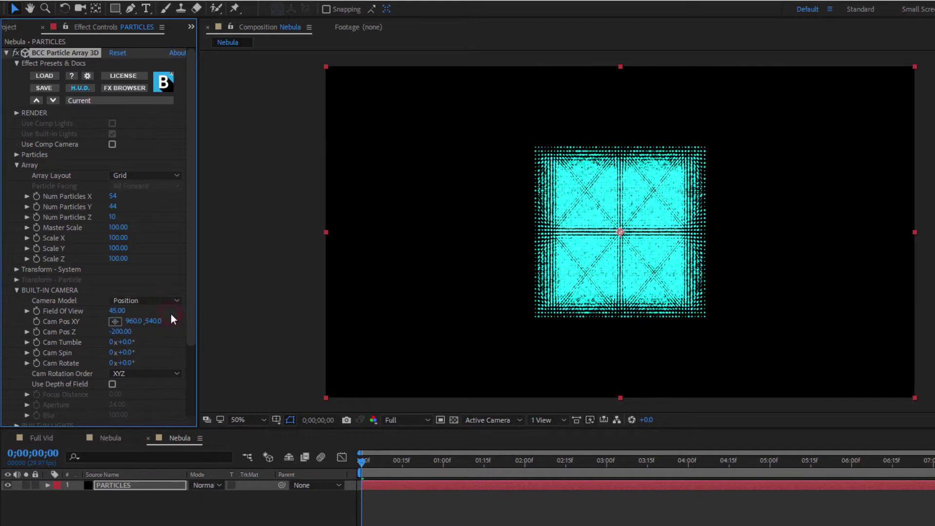
Set Num Particles X to 60, Scale X/Y/Z to 162/282/326, and Master Scale to 180.
left_click_drag(114, 196, 131, 198)
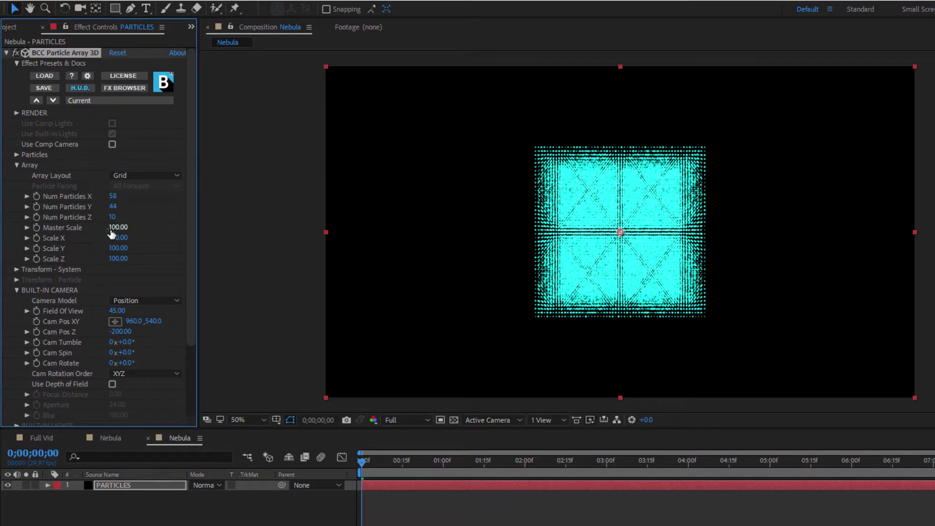
left_click_drag(118, 237, 221, 239)
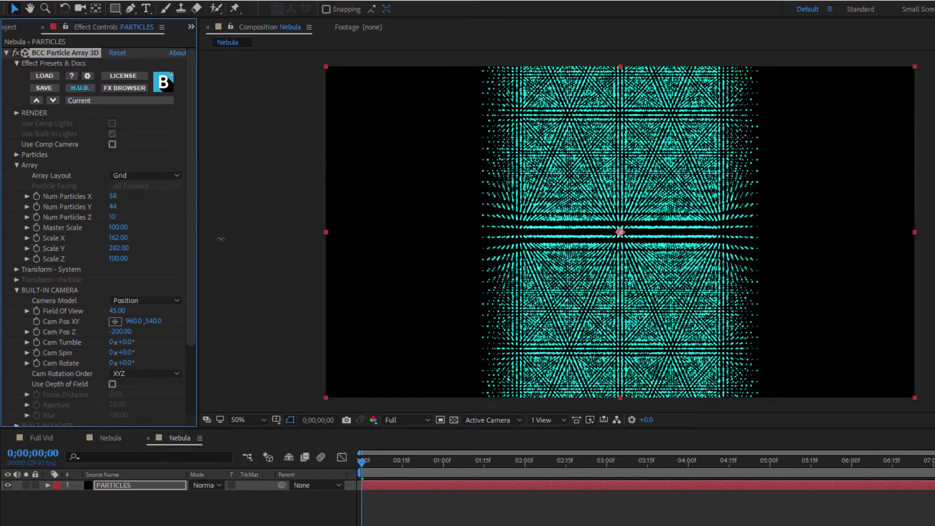
left_click_drag(120, 260, 243, 247)
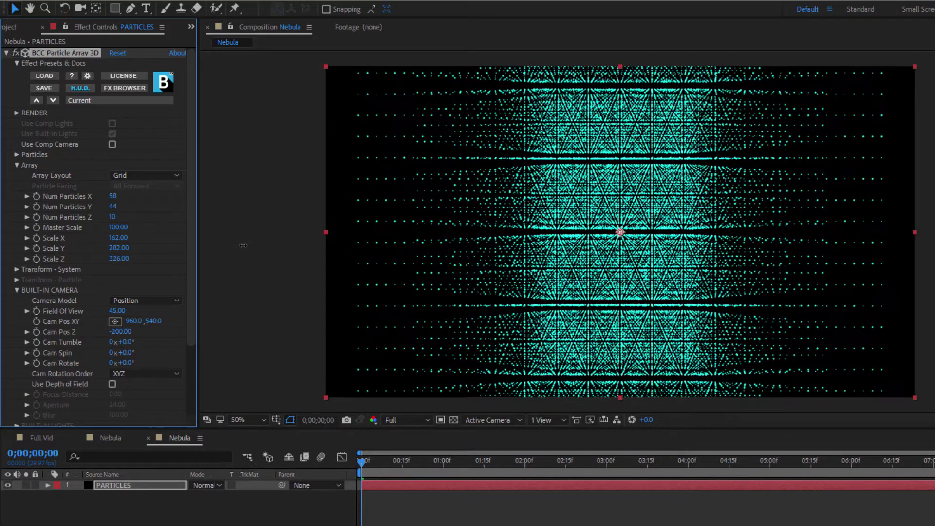
left_click_drag(113, 196, 160, 227)
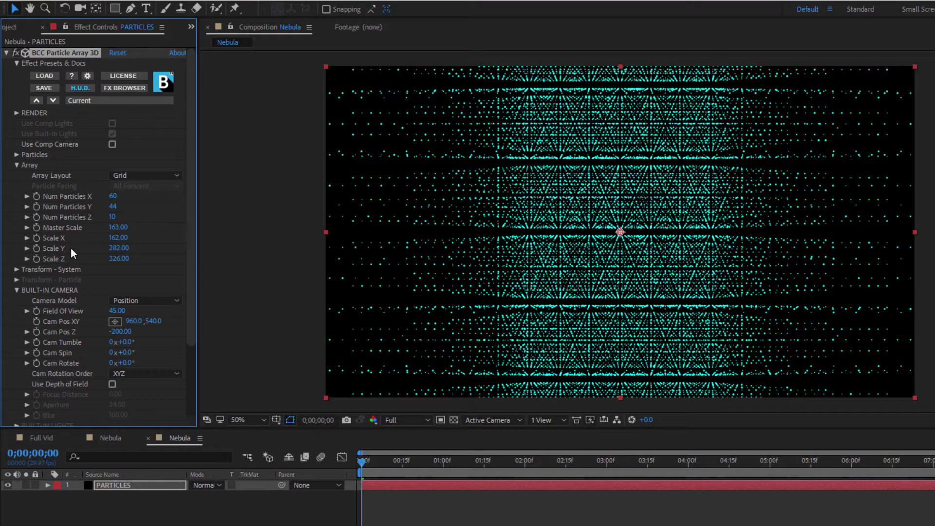
left_click_drag(125, 230, 134, 226)
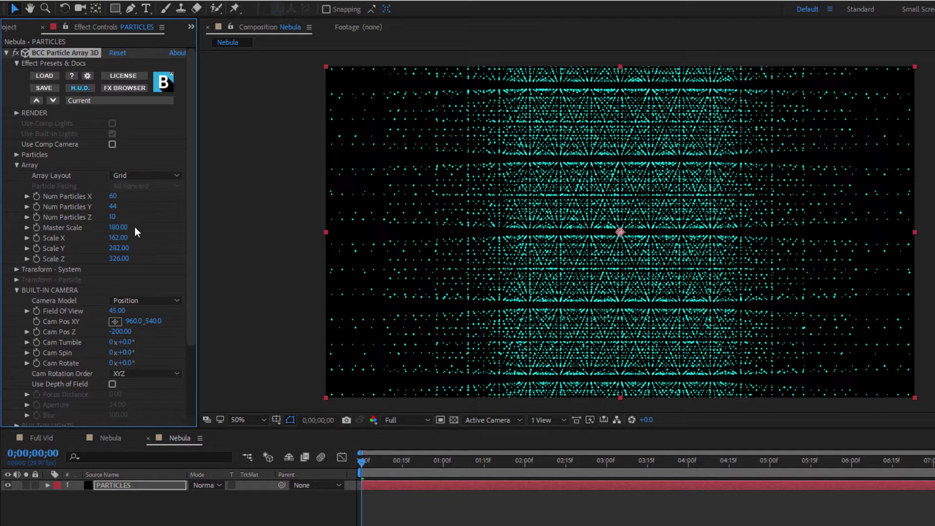
left_click(16, 290)
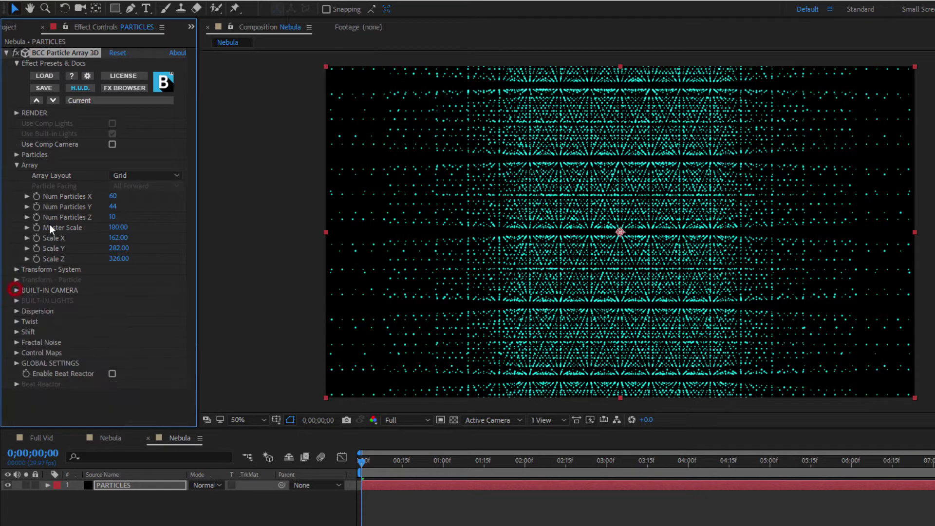
left_click(17, 165)
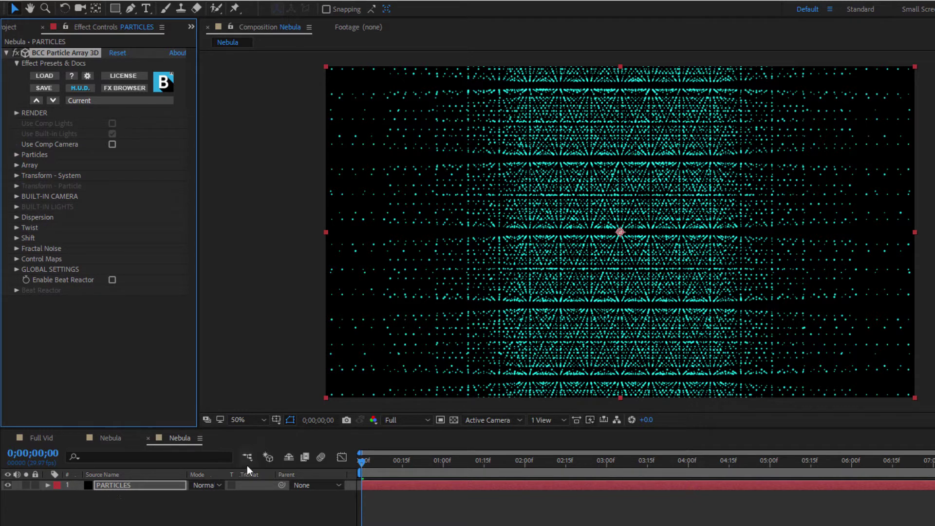
left_click(108, 438)
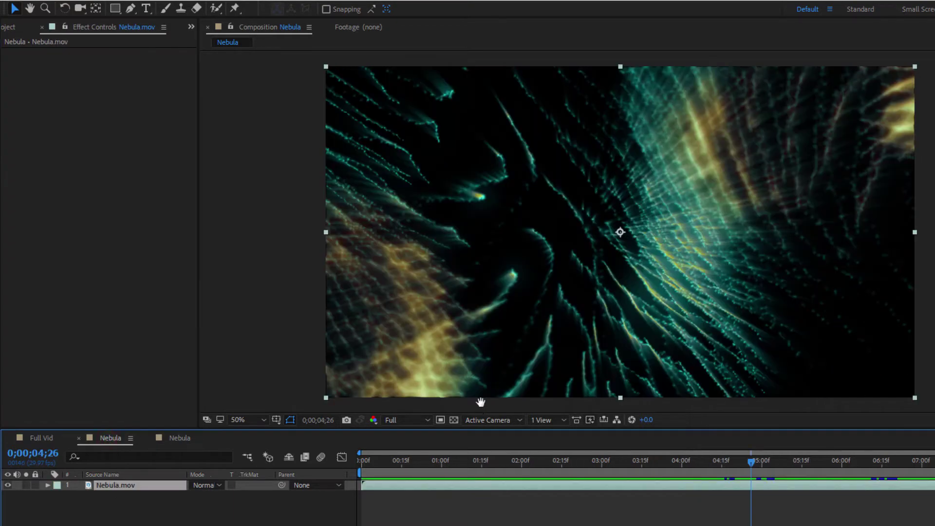
key("space")
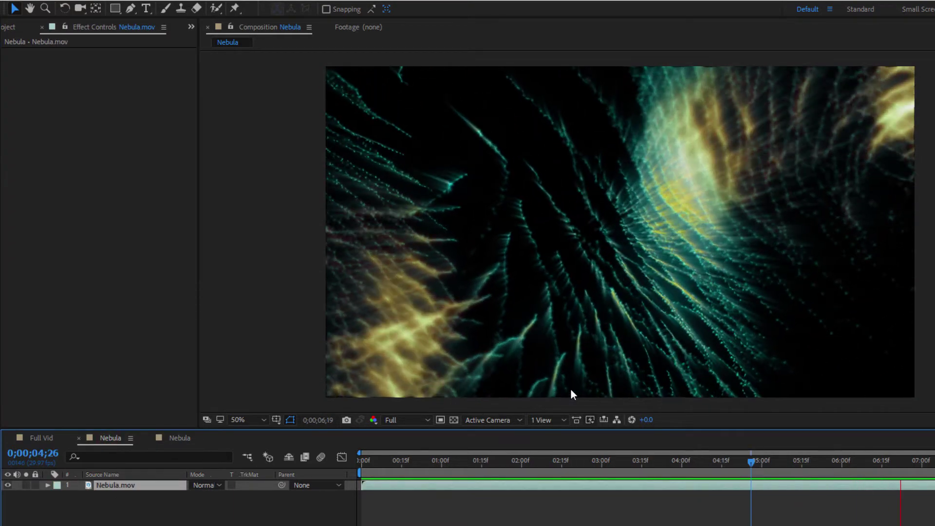
key("space")
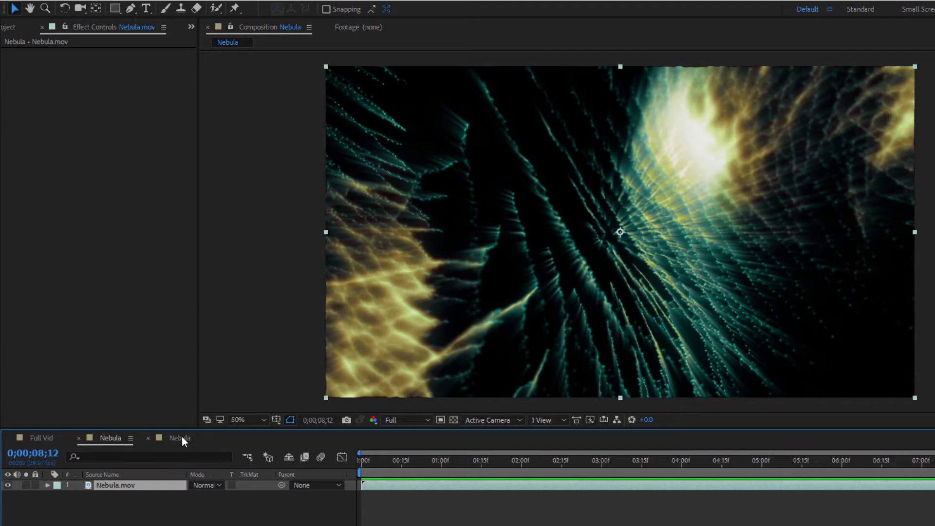
left_click(181, 437)
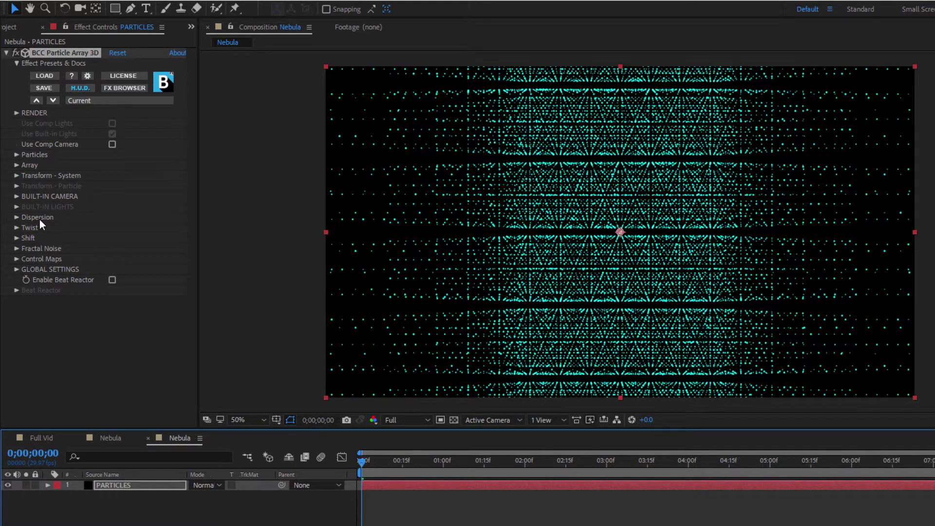
Set Disperse Master in the Dispersion group to 20.
left_click(14, 217)
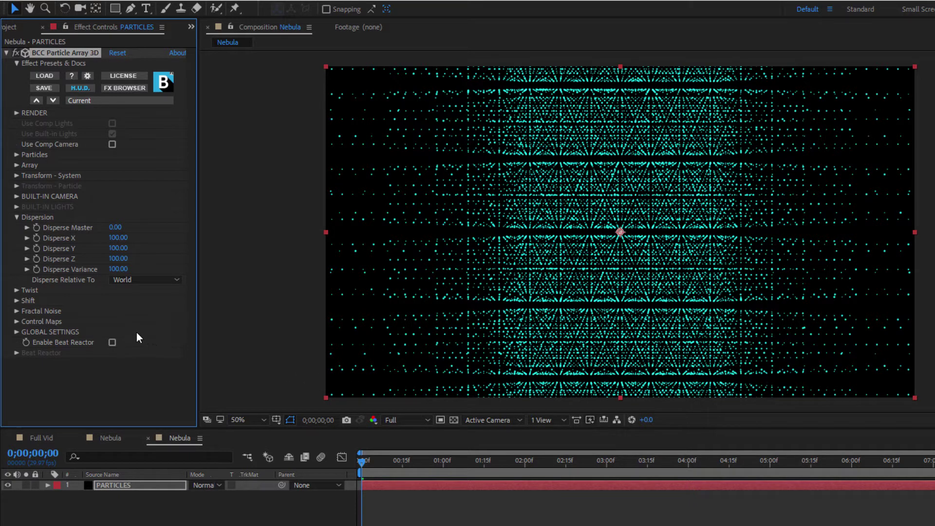
mouse_move(116, 227)
left_mouse_down()
mouse_move(198, 205)
mouse_move(124, 220)
left_mouse_up()
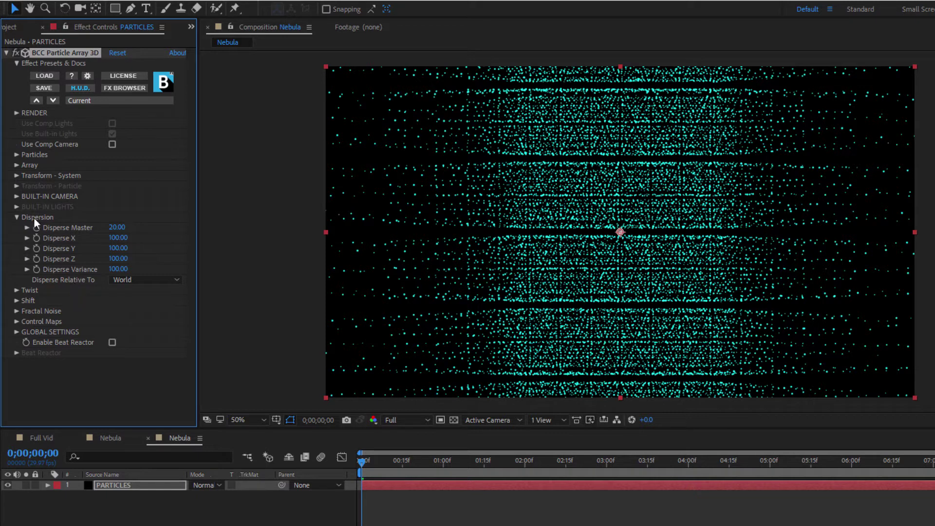
Set Twist Mode to Y Axis with a Twist Angle of about +192°.
left_click(17, 217)
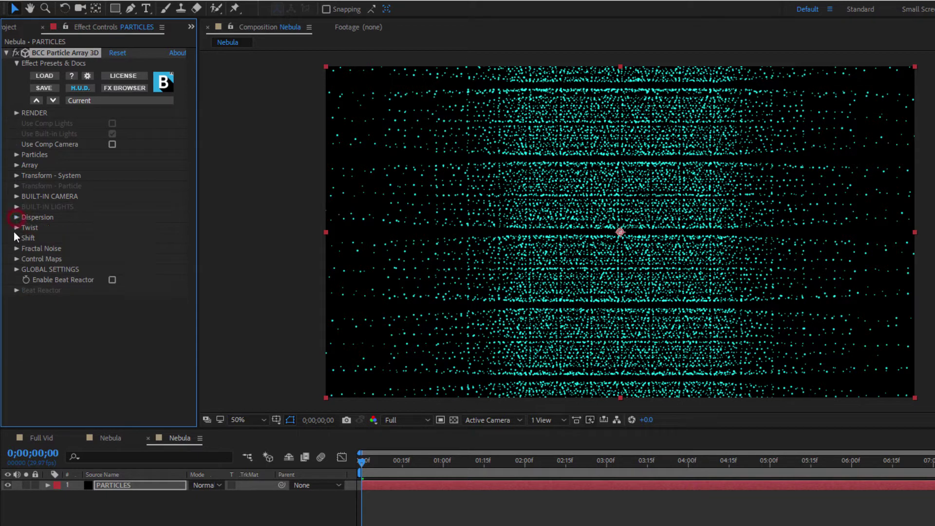
left_click(16, 228)
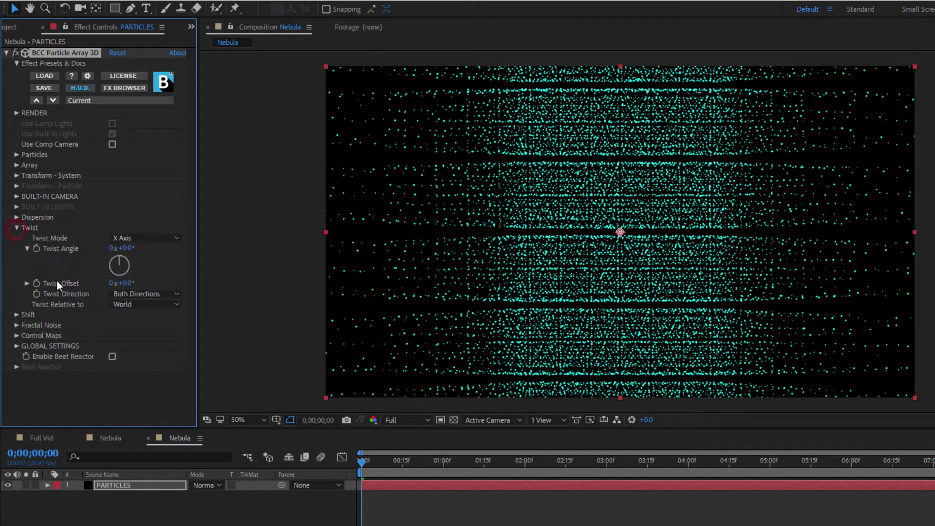
left_click_drag(131, 251, 223, 231)
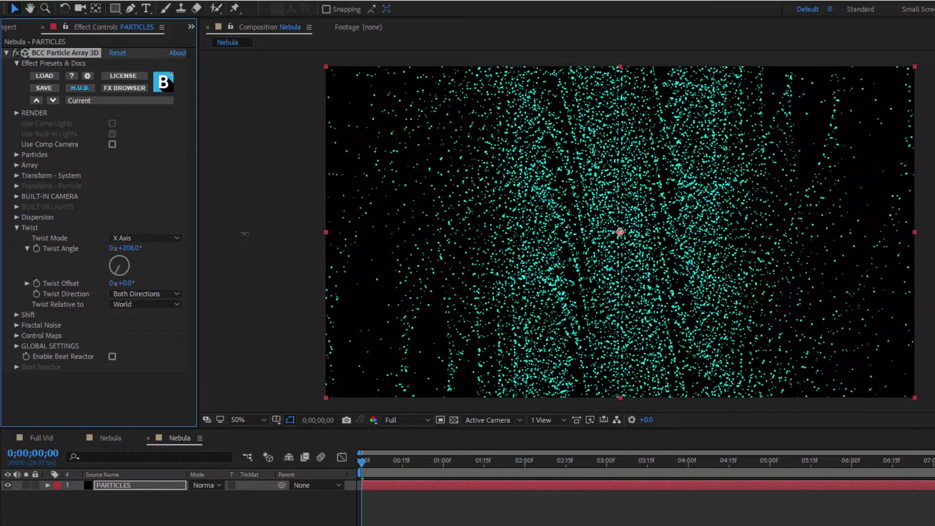
left_click_drag(244, 234, 237, 241)
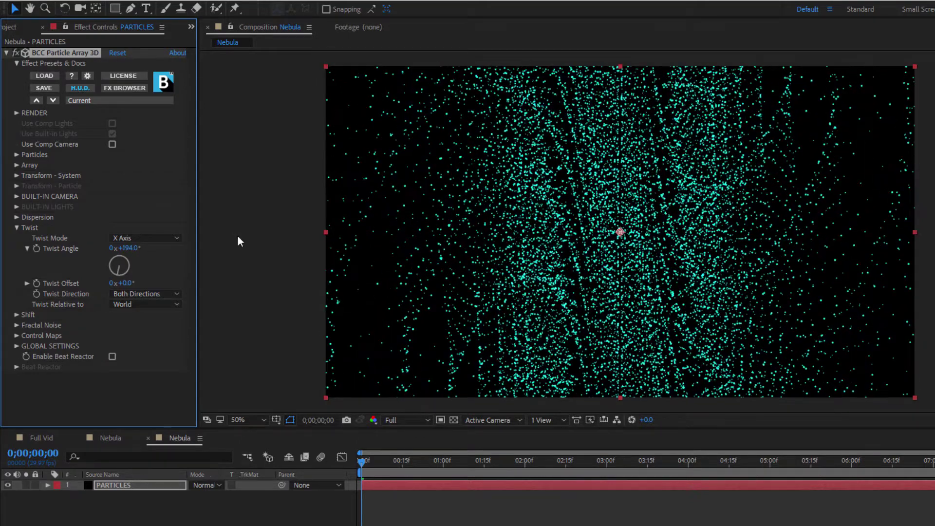
left_click(165, 239)
left_click(156, 262)
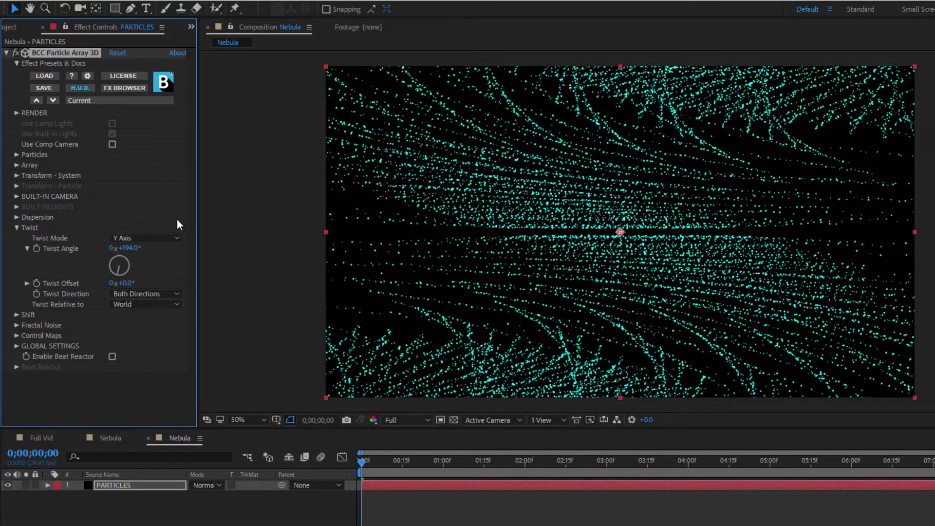
left_click(158, 238)
left_click(155, 275)
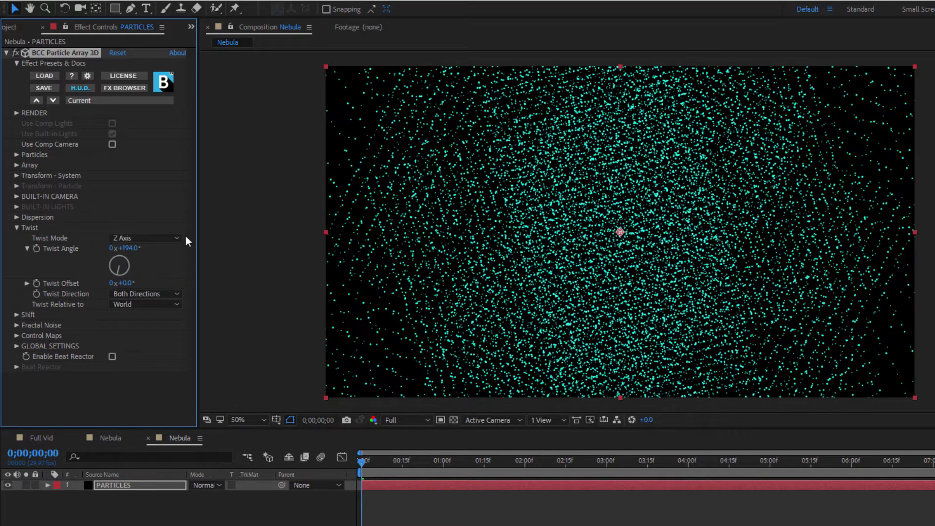
left_click(165, 237)
left_click(155, 262)
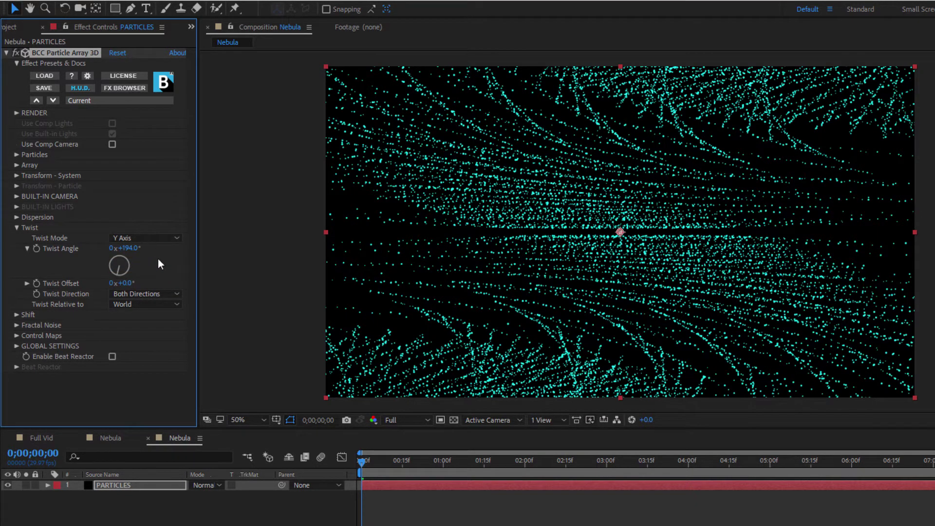
mouse_move(135, 250)
left_mouse_down()
mouse_move(338, 242)
mouse_move(136, 252)
left_mouse_up()
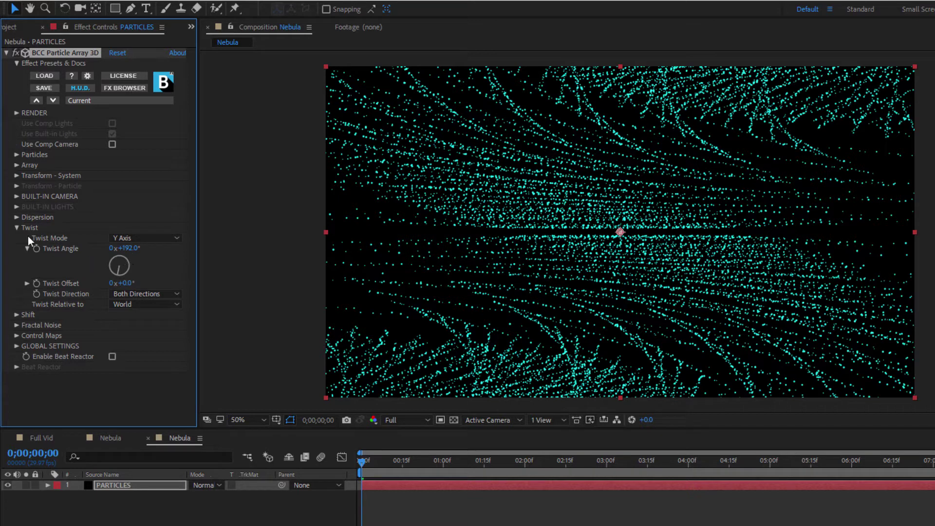
Set Shift X in the Shift group to -73.
left_click(16, 228)
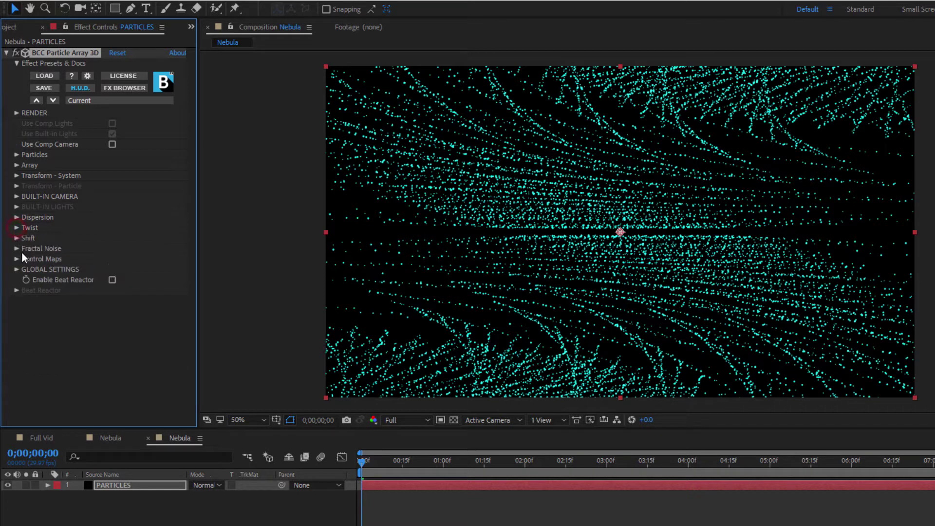
left_click(16, 238)
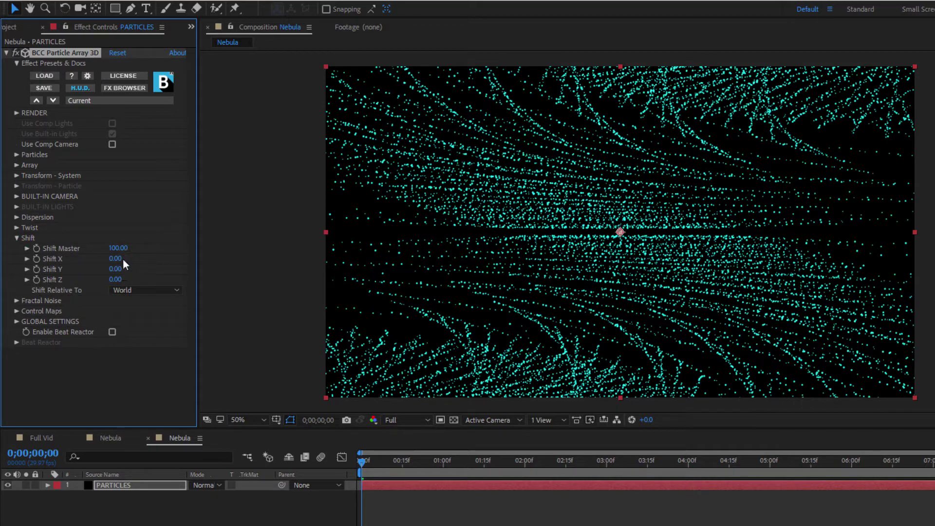
left_click_drag(119, 256, 76, 262)
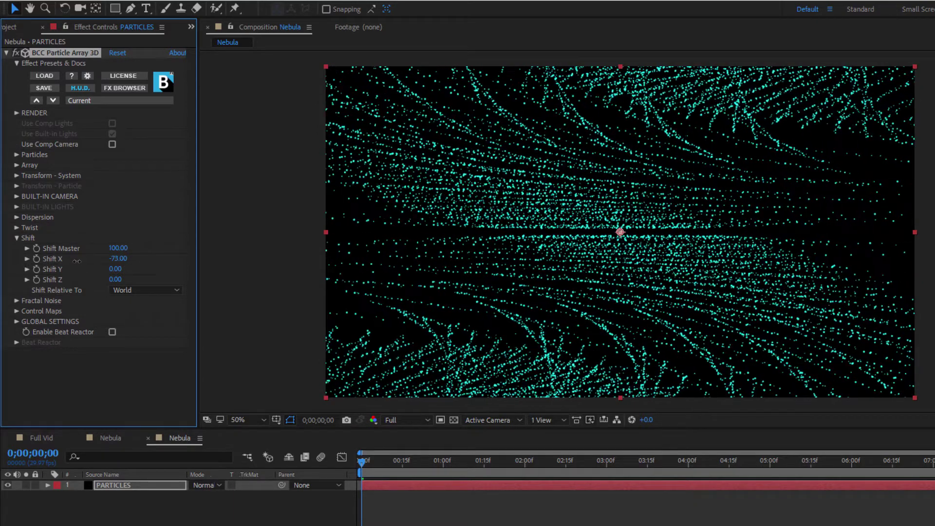
Open the Fractal Noise settings and check the finished Nebula reference comp around 3 seconds.
left_click(16, 238)
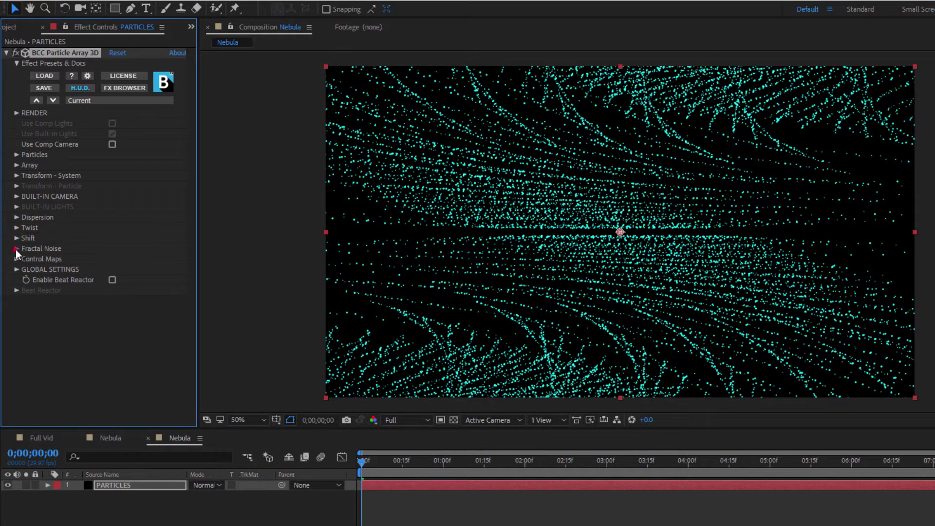
left_click(16, 248)
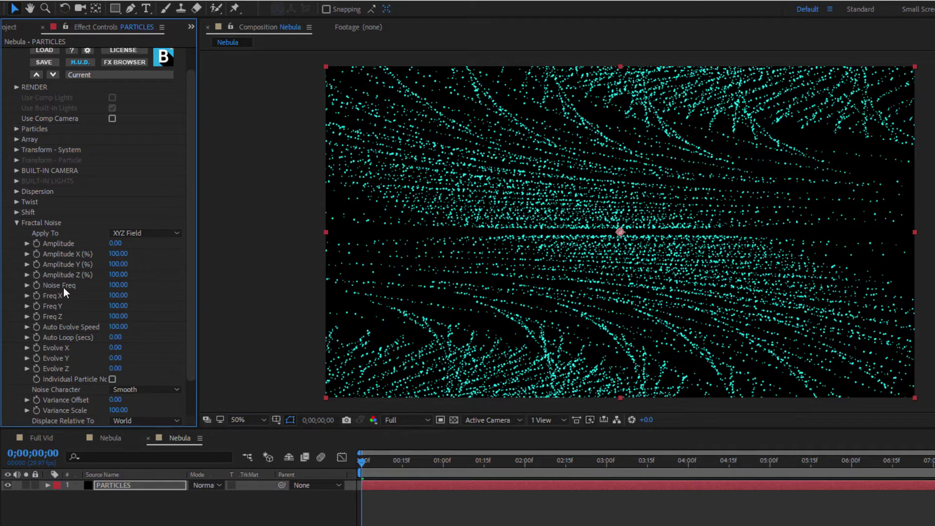
left_click(109, 439)
left_click_drag(393, 450, 844, 447)
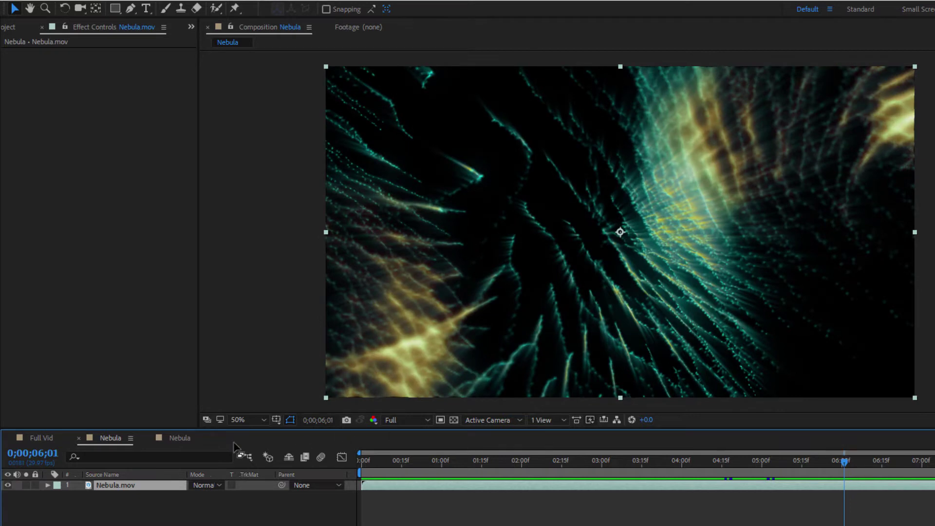
left_click(180, 438)
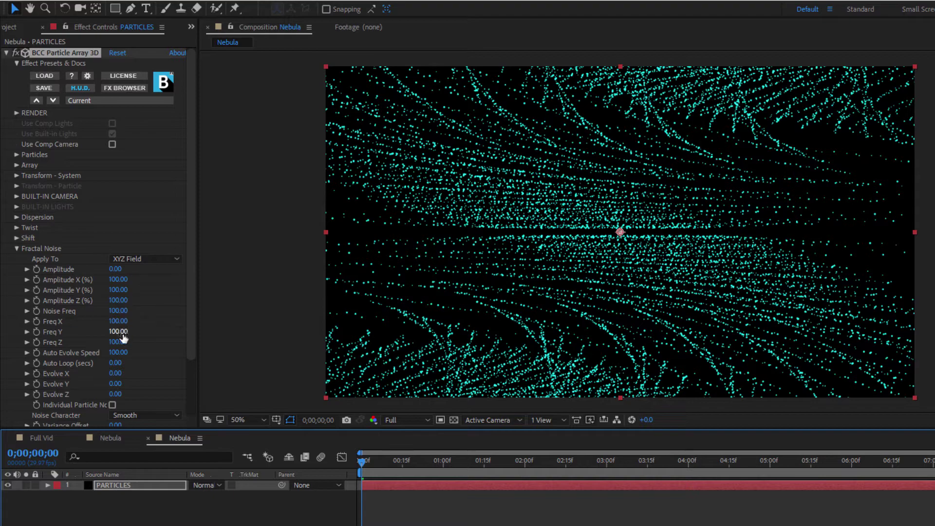
Set Fractal Noise Amplitude to 269, Noise Freq to 12 and Freq X to 93, previewing the result.
left_click_drag(119, 269, 277, 265)
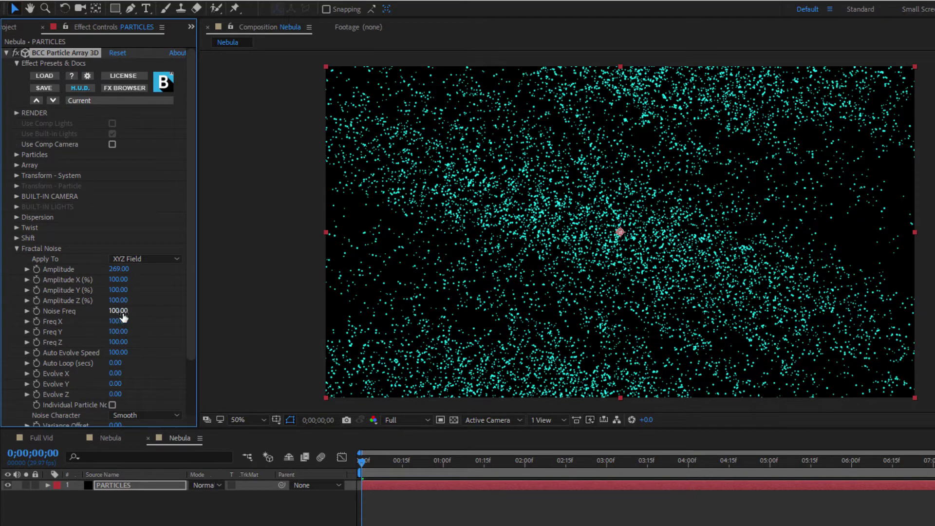
left_click_drag(121, 311, 92, 320)
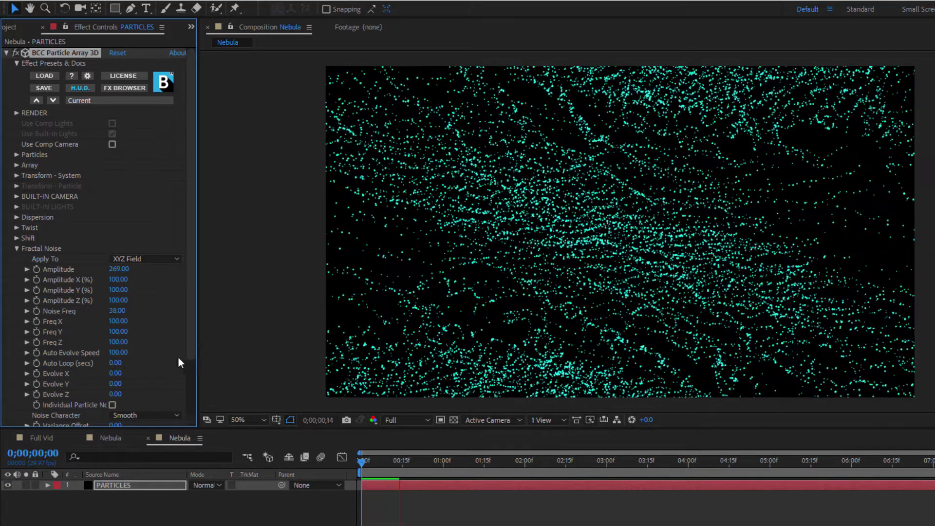
key("space")
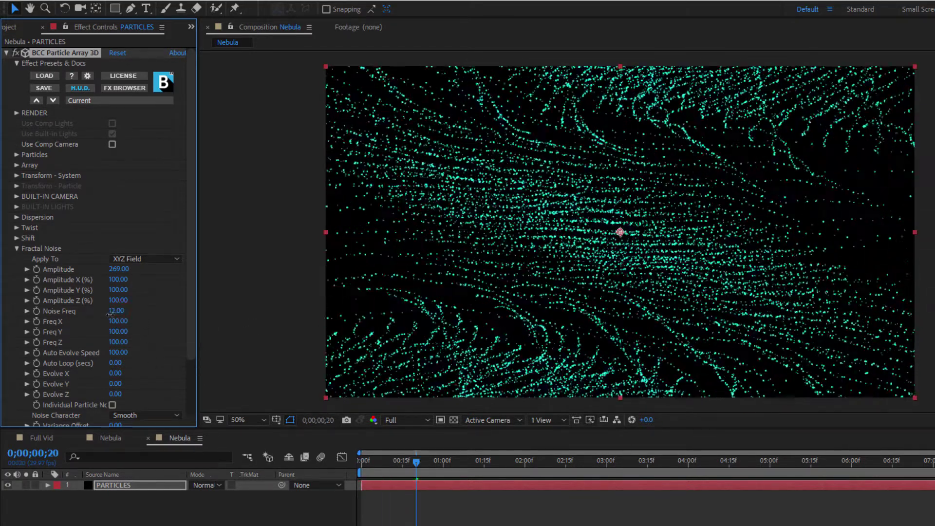
key("space")
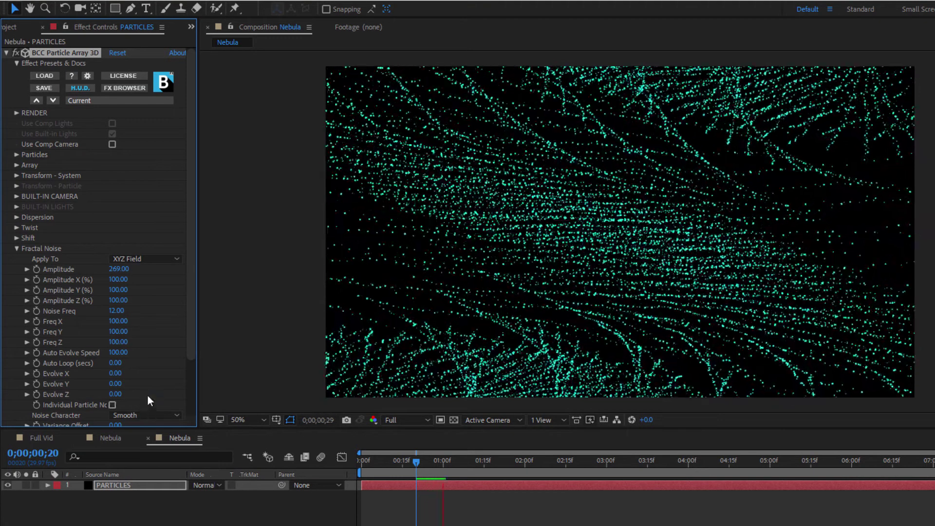
key("space")
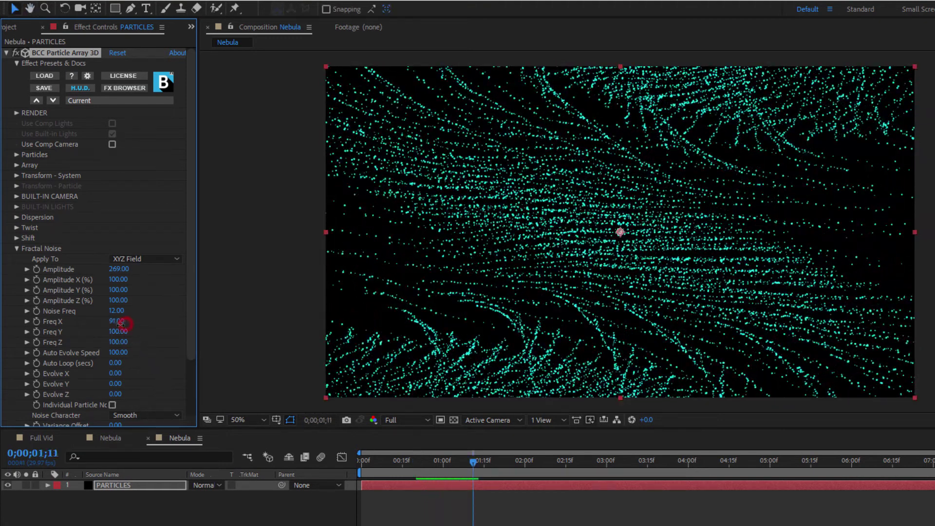
mouse_move(120, 323)
left_mouse_down()
mouse_move(112, 325)
mouse_move(128, 321)
left_mouse_up()
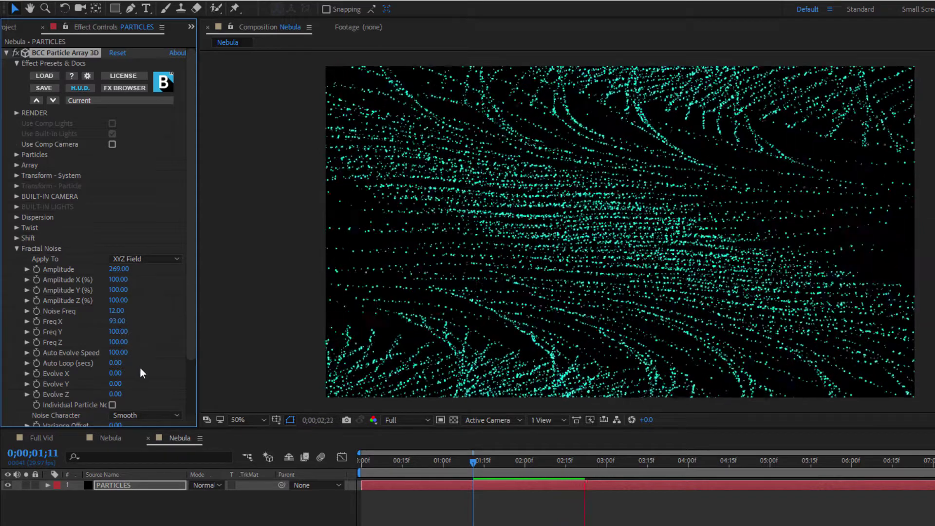
Lower Fractal Noise Auto Evolve Speed to 17 and preview the particles from the 3-second mark.
key("space")
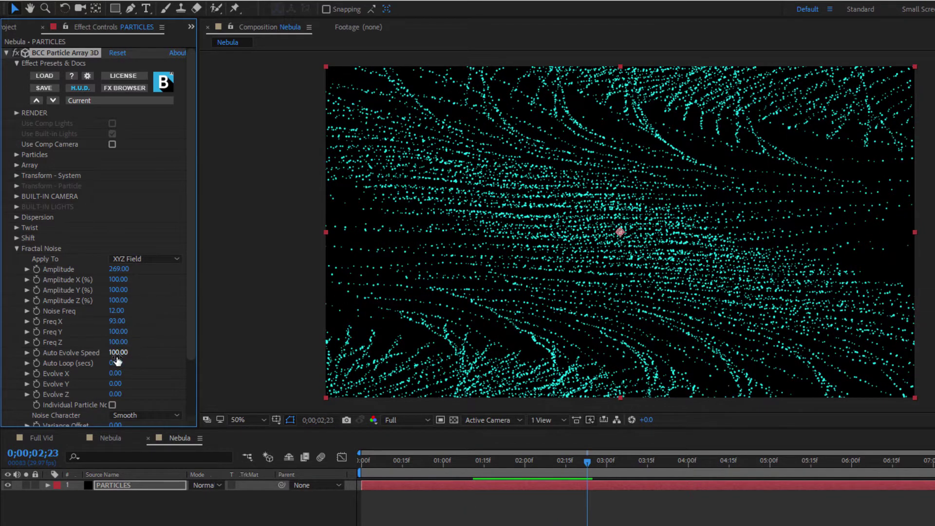
left_click_drag(117, 358, 71, 360)
key("space")
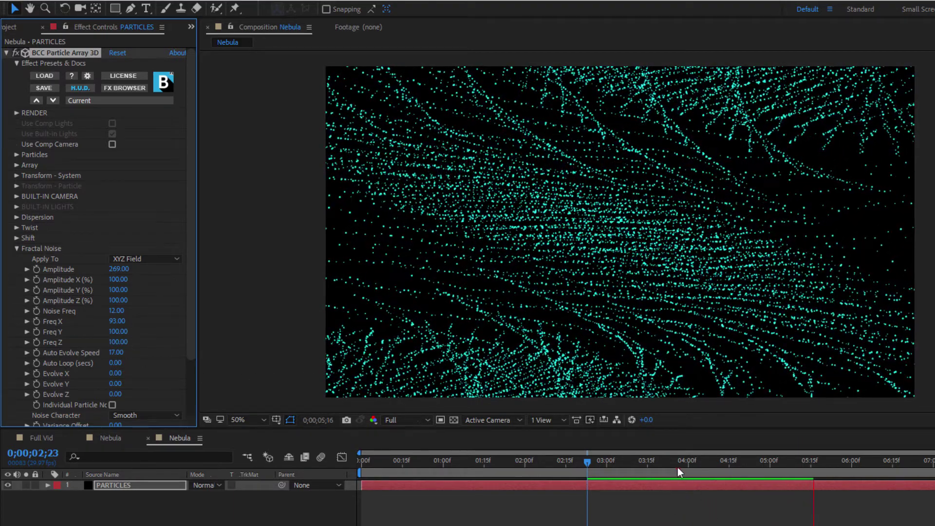
left_click_drag(674, 470, 607, 476)
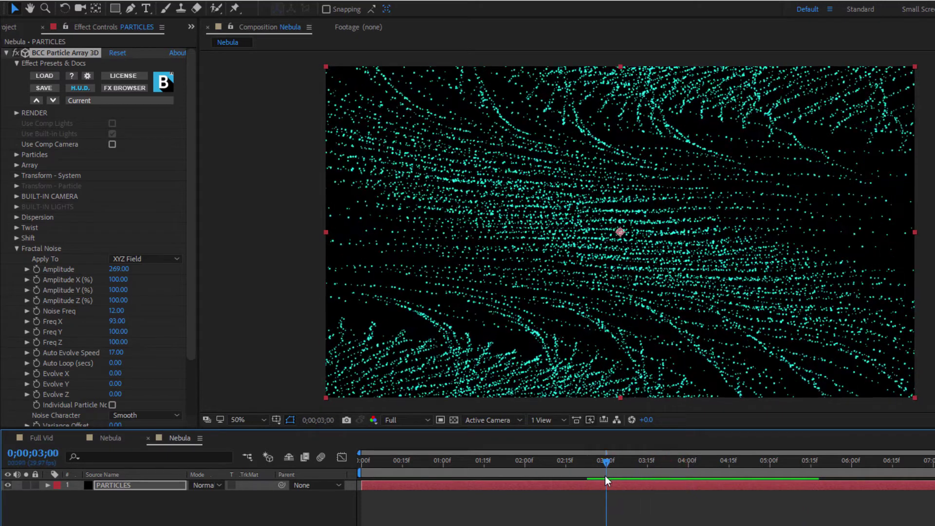
key("space")
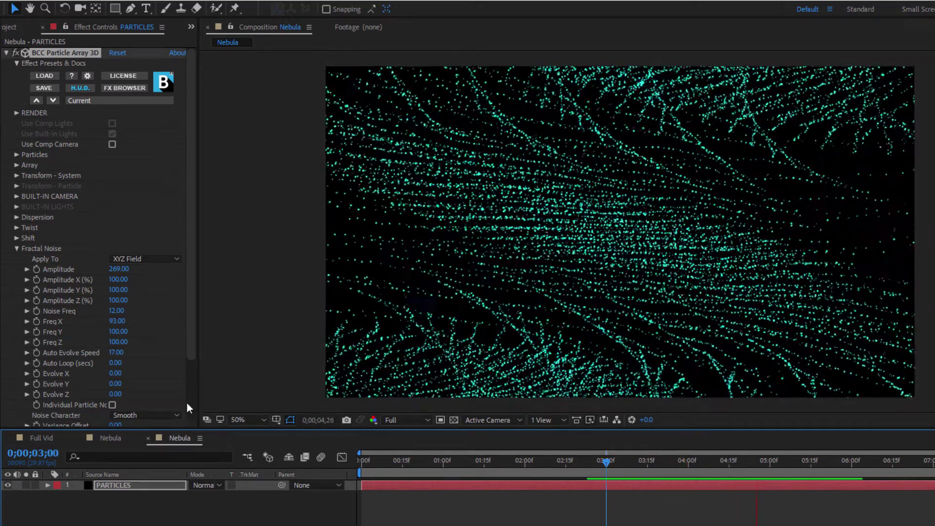
Switch the Fractal Noise character to Whippy and scrub to 04;27 to check the motion.
key("space")
scroll(177, 374, "down", 3)
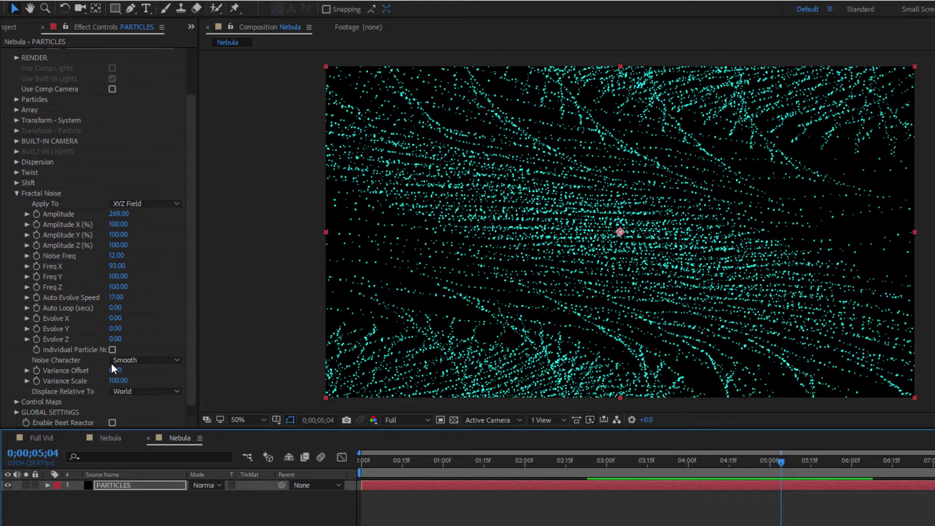
left_click(170, 360)
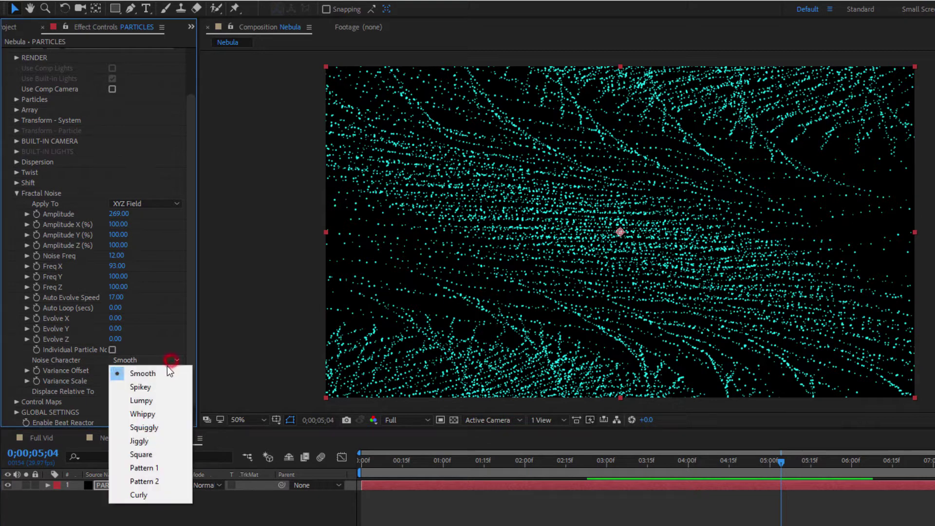
left_click(165, 414)
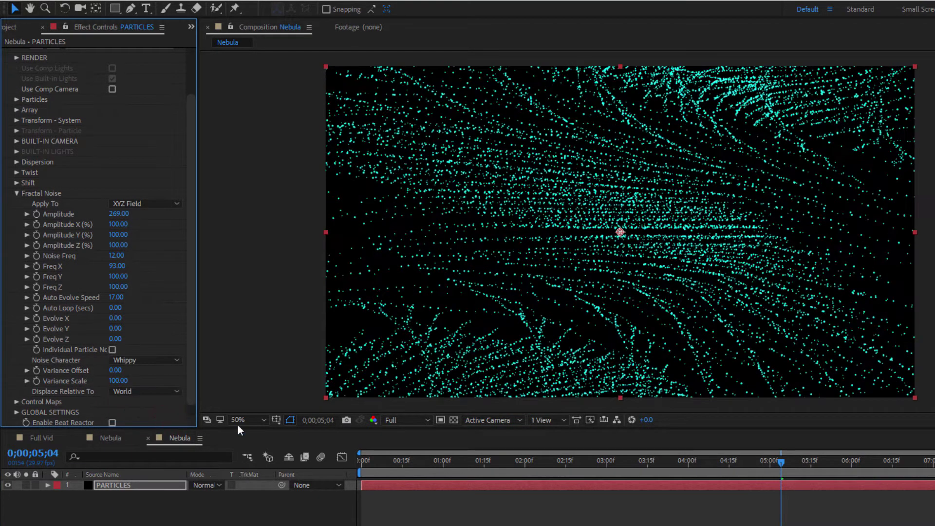
left_click_drag(545, 466, 571, 491)
left_click_drag(644, 482, 761, 475)
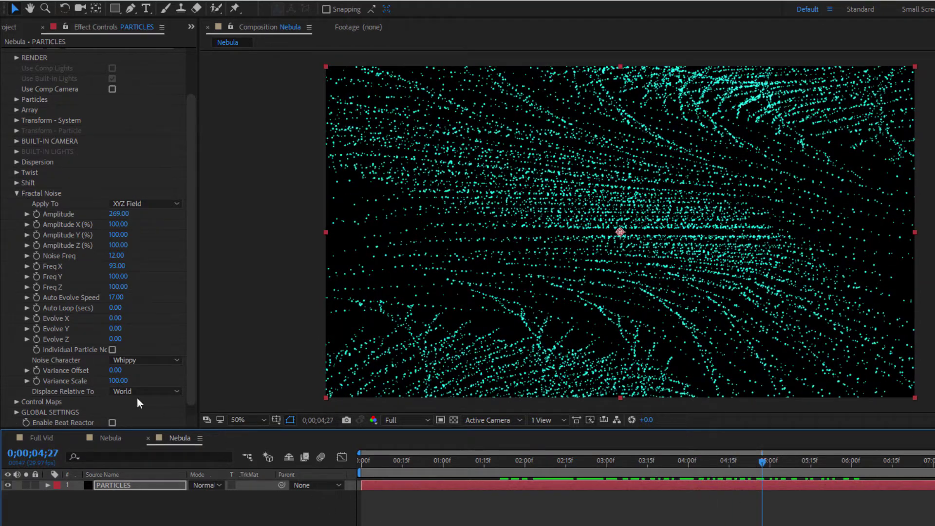
Raise Variance Offset to 78 and stop the preview.
left_click_drag(117, 372, 167, 371)
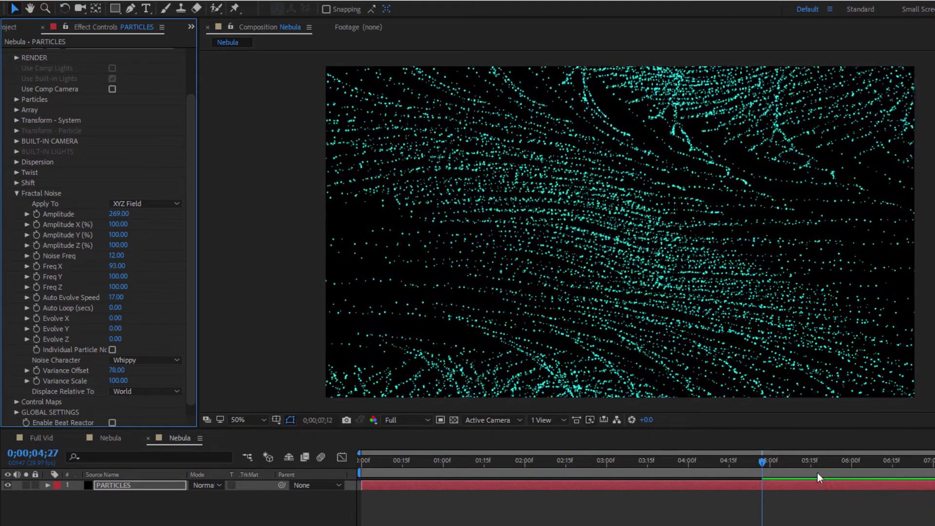
left_click_drag(817, 468, 792, 472)
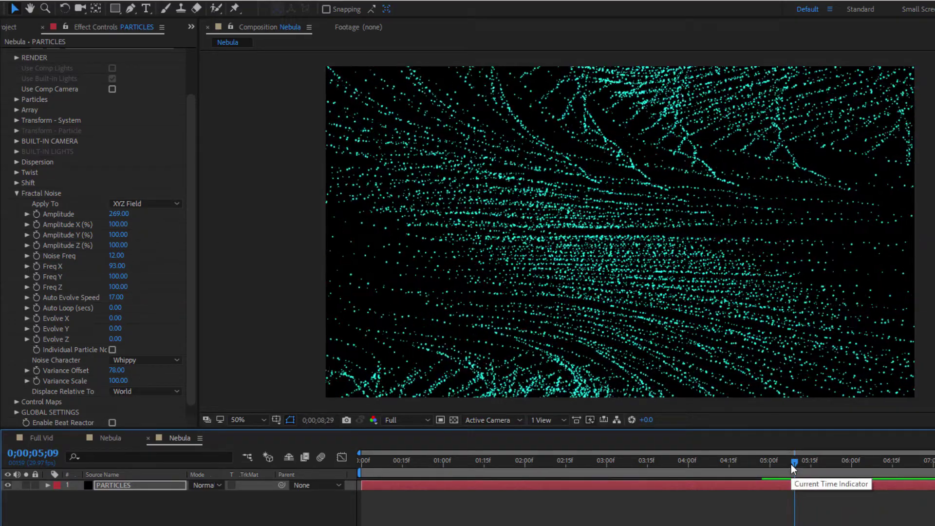
key("space")
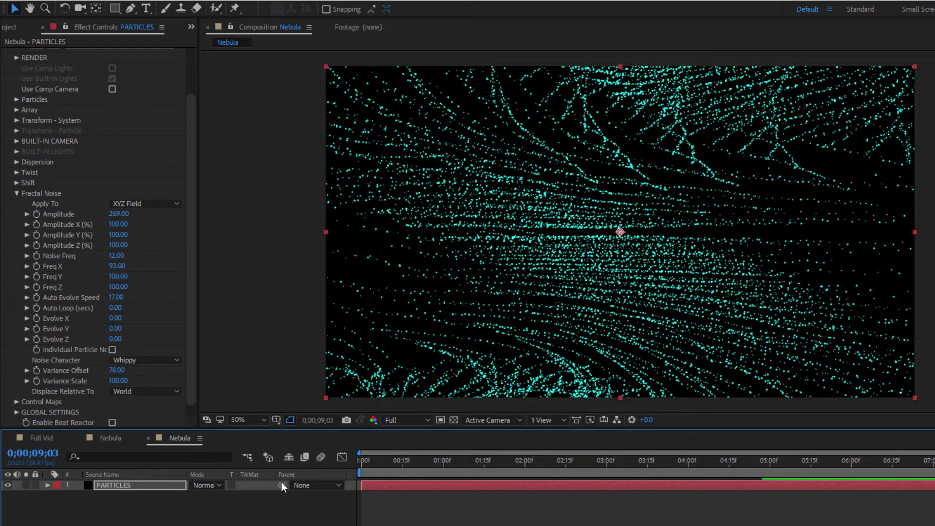
Add Camera 1 and make the PARTICLES layer render through the comp camera.
left_click(113, 1)
left_click(115, 13)
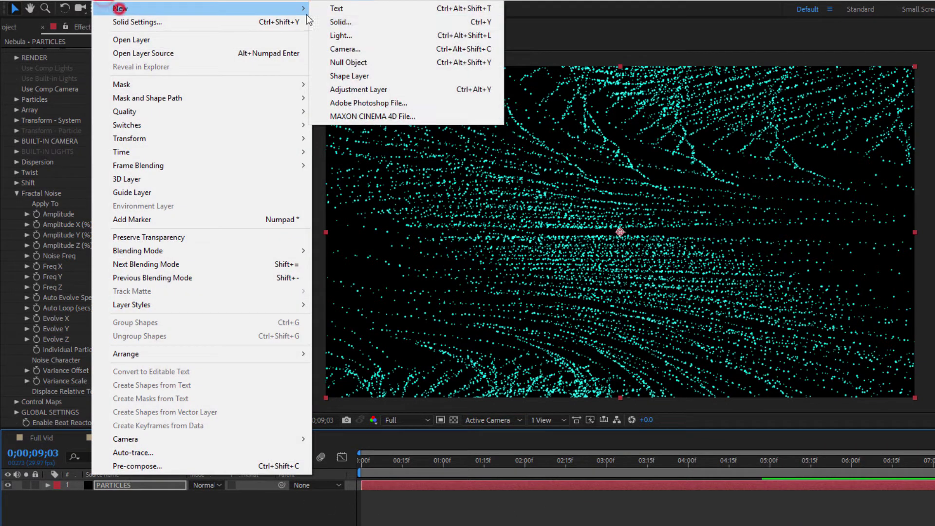
left_click(389, 45)
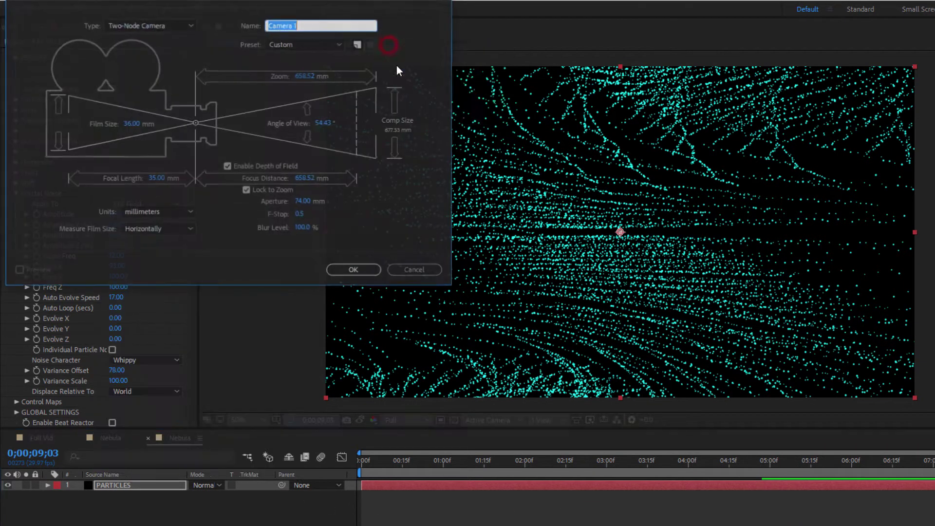
left_click(348, 272)
left_click(119, 496)
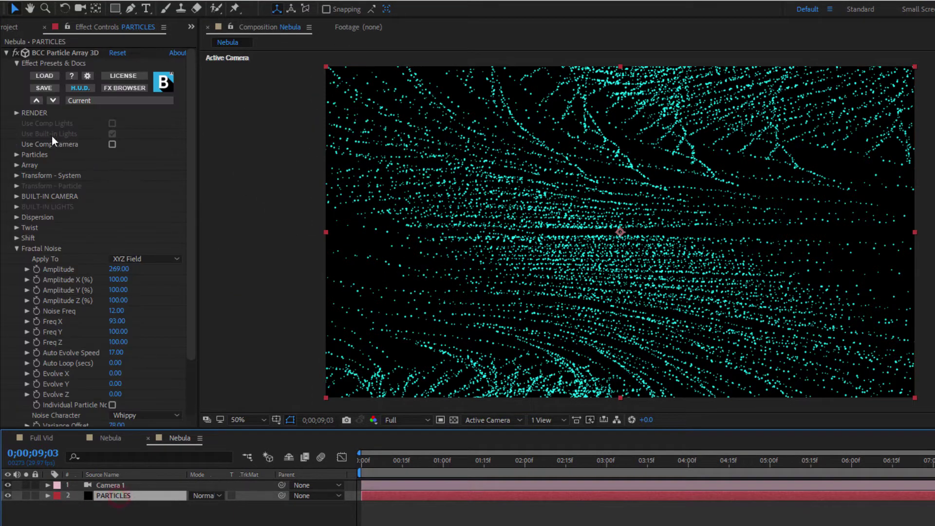
left_click(113, 145)
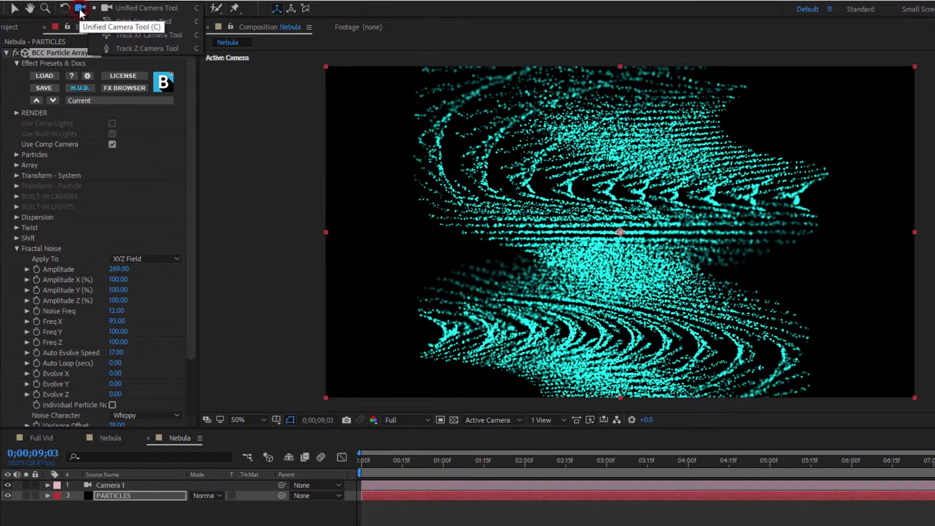
Orbit Camera 1 around the particle field and zoom it in to 1884.7 pixels.
left_click_drag(79, 9, 140, 22)
left_click_drag(655, 207, 746, 179)
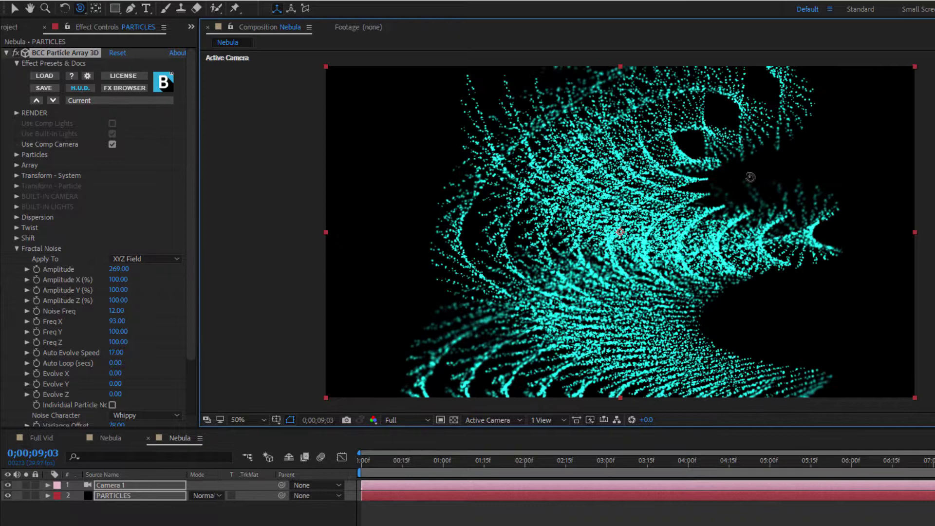
left_click(47, 485)
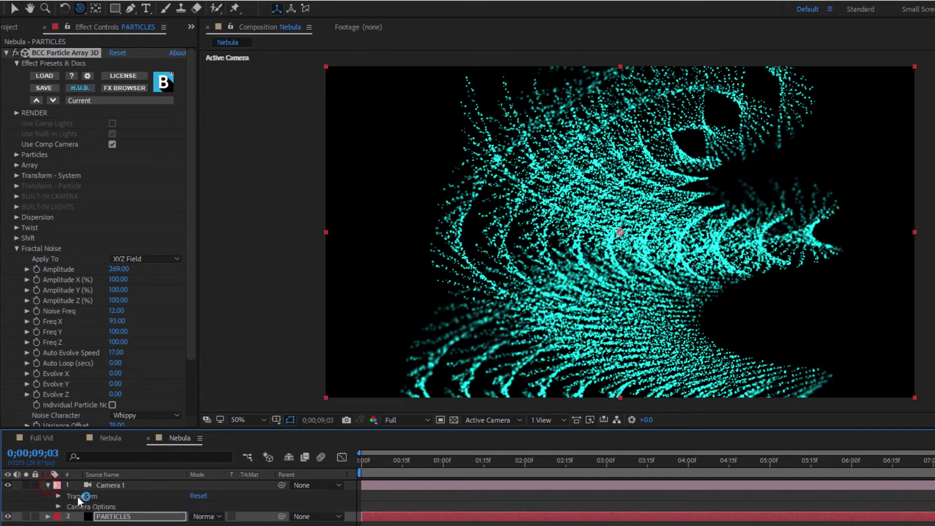
left_click(58, 506)
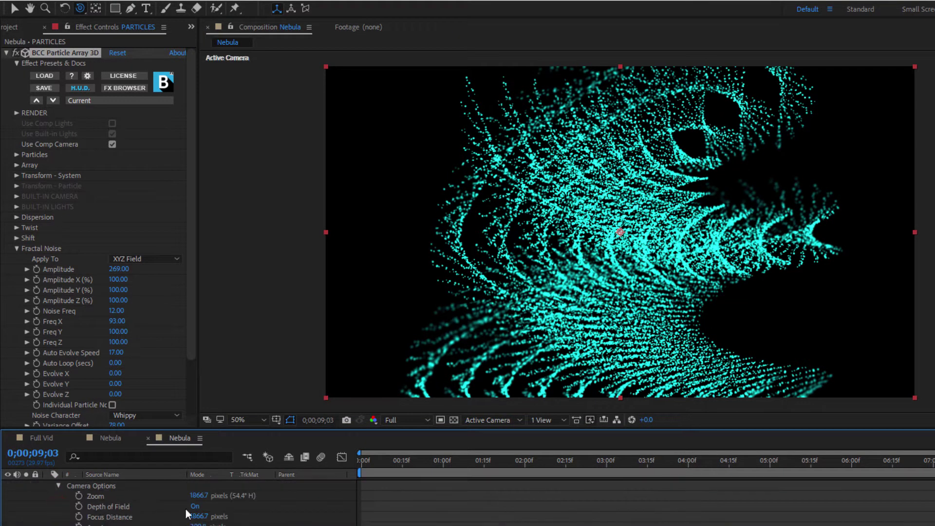
left_click_drag(197, 496, 179, 474)
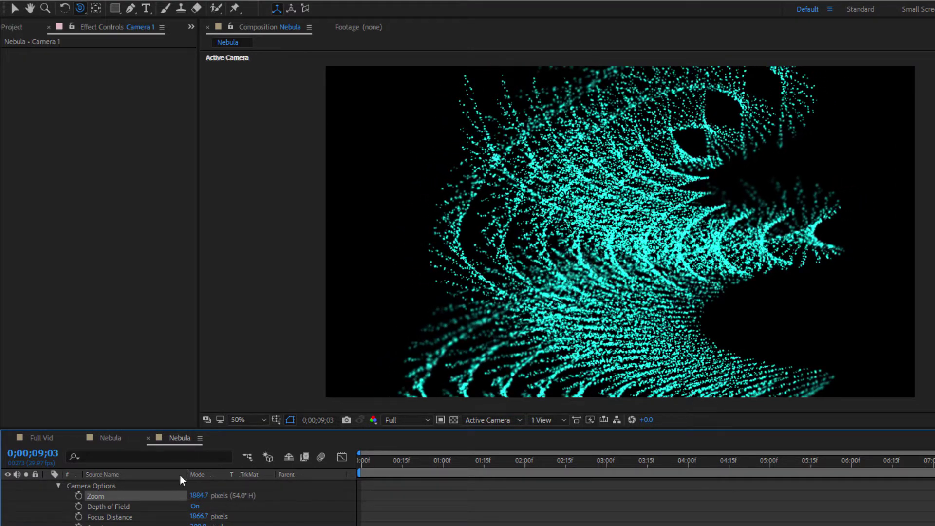
left_click(59, 486)
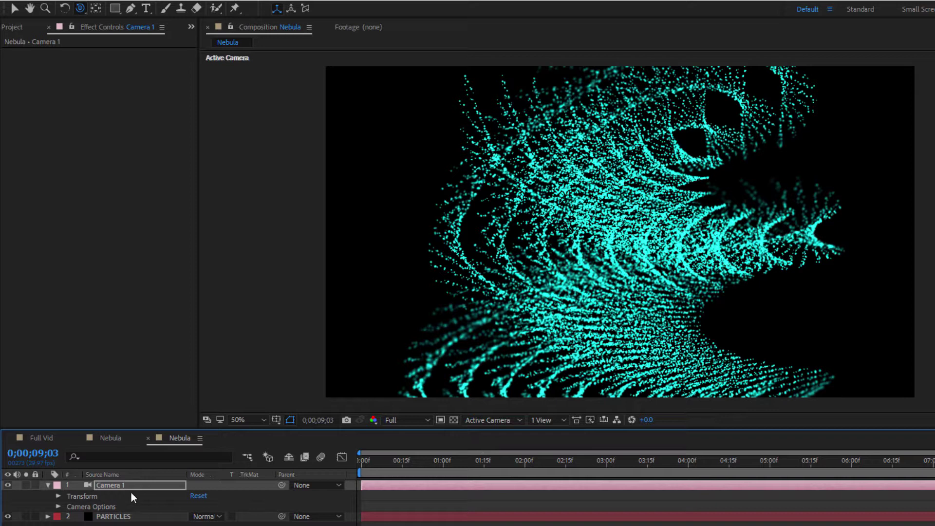
left_click(117, 517)
left_click(17, 248)
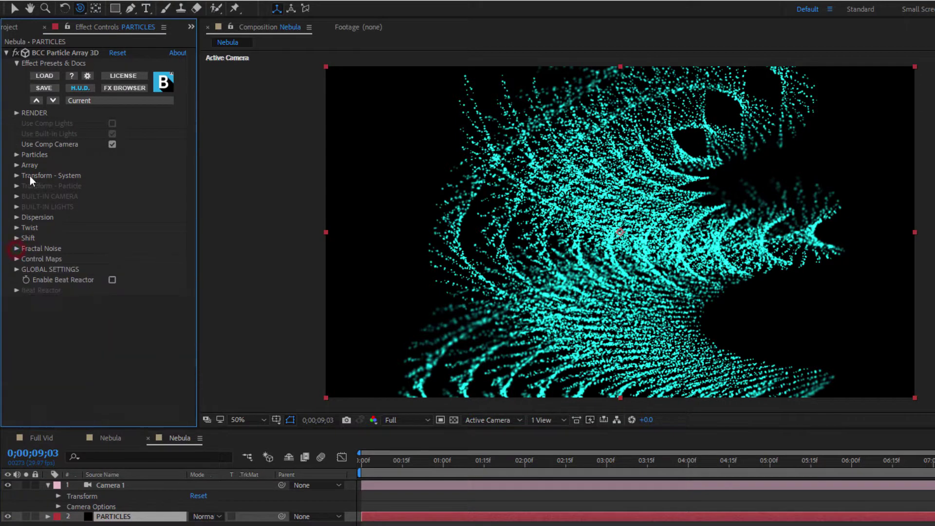
Delete Camera 1 and stop the particles rendering through the comp camera.
left_click(111, 485)
key("Delete")
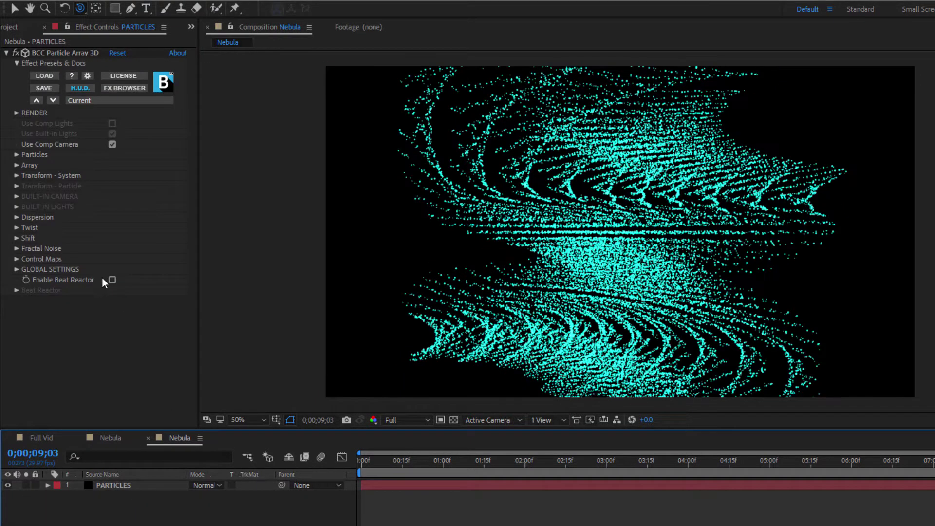
left_click(112, 144)
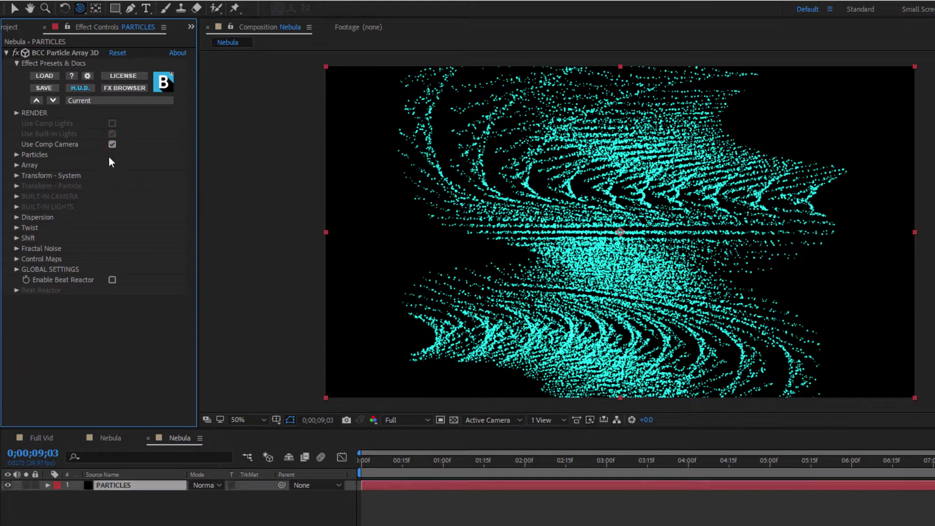
left_click(112, 144)
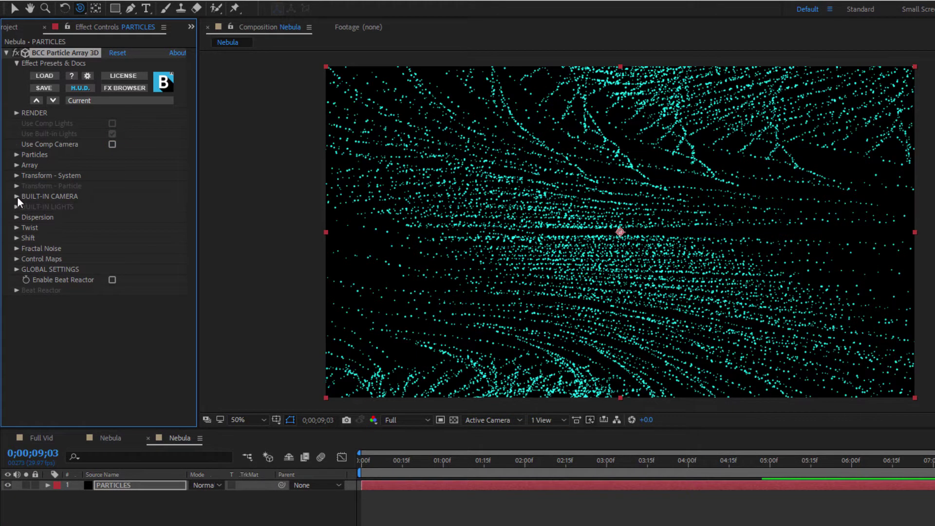
Set the built-in Camera Model to Orbit, widen Field Of View, and tumble 30° at the last frame.
left_click(17, 196)
left_click(163, 208)
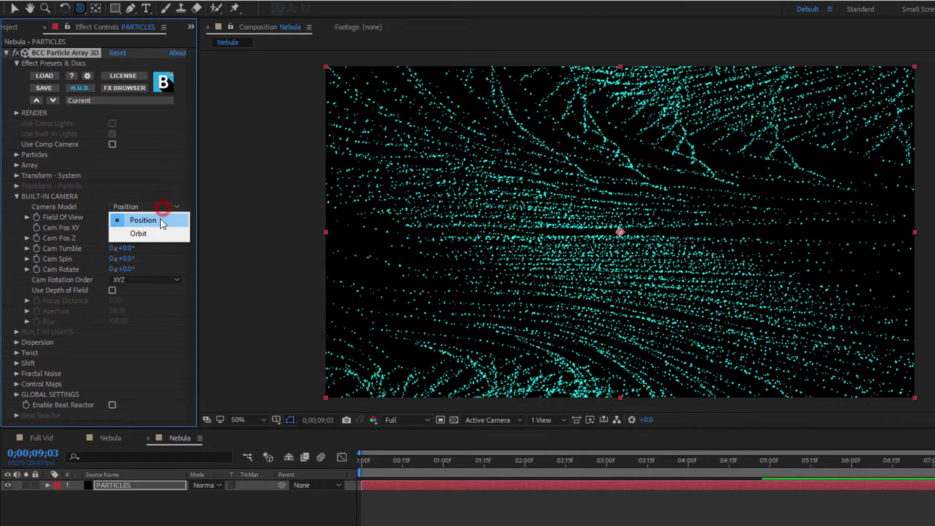
left_click(153, 235)
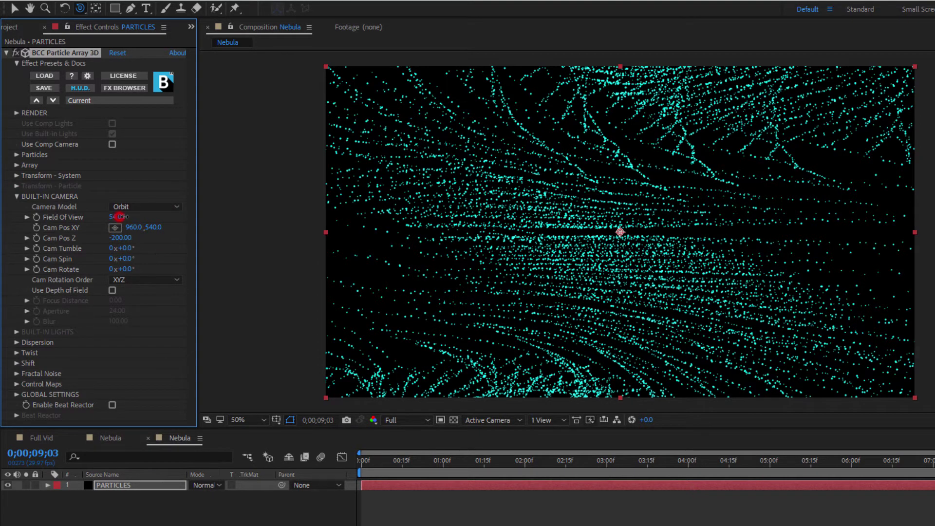
left_click_drag(117, 216, 138, 248)
left_click_drag(382, 469, 344, 466)
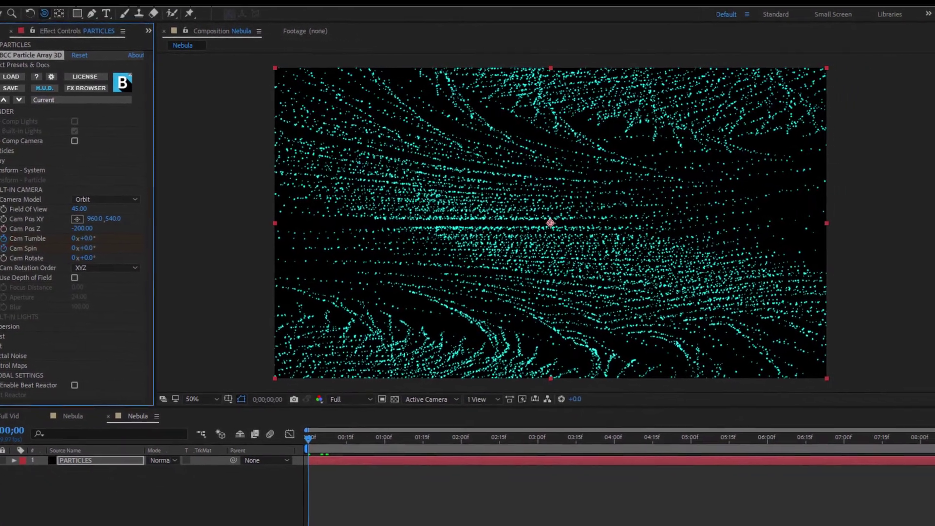
key("End")
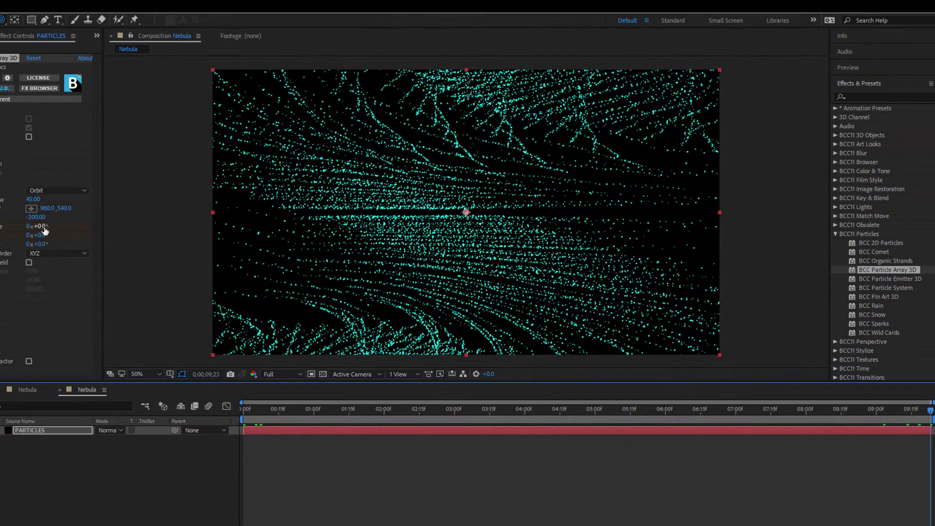
left_click_drag(43, 226, 30, 240)
At 4;21, enable Use Depth of Field with Focus Distance 106 and Aperture 83.
left_click_drag(410, 442, 616, 453)
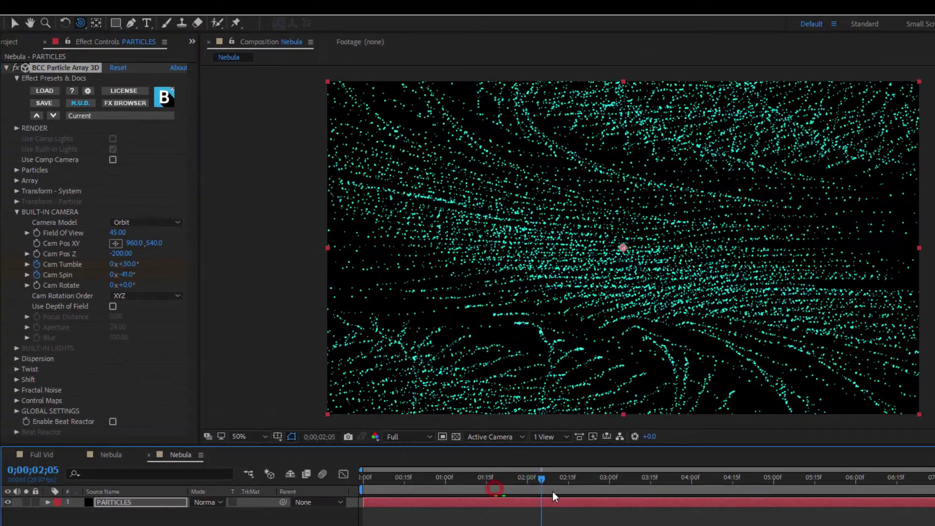
left_click_drag(712, 497, 751, 496)
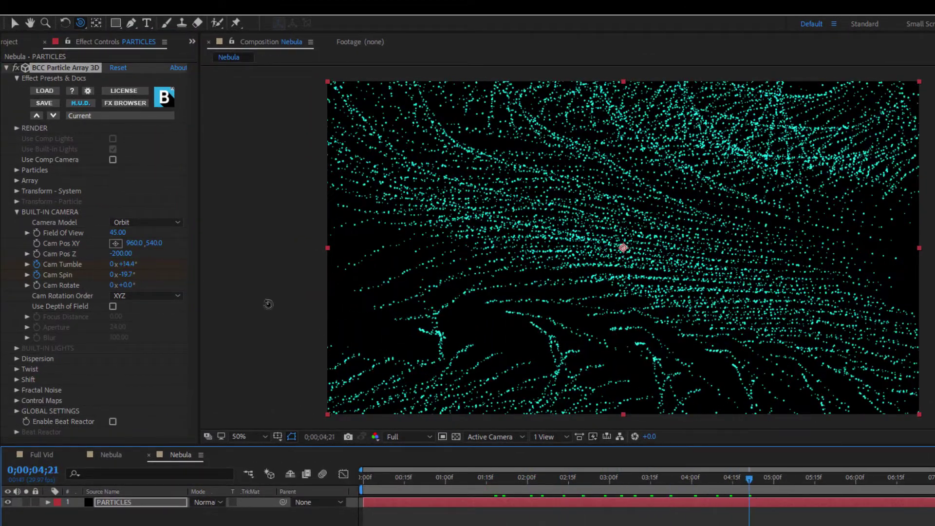
left_click(113, 307)
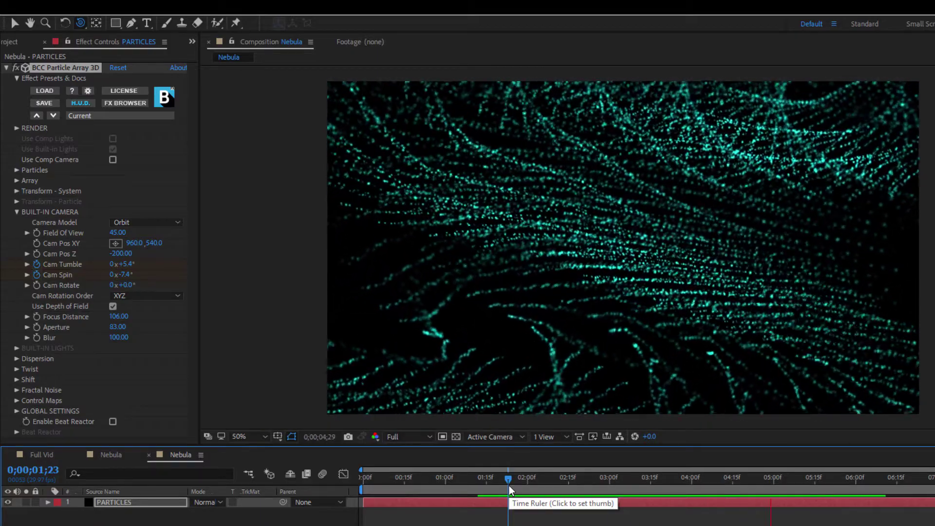
Load the Nebula.bap preset from the Webinar folder into BCC Particle Array 3D.
key("space")
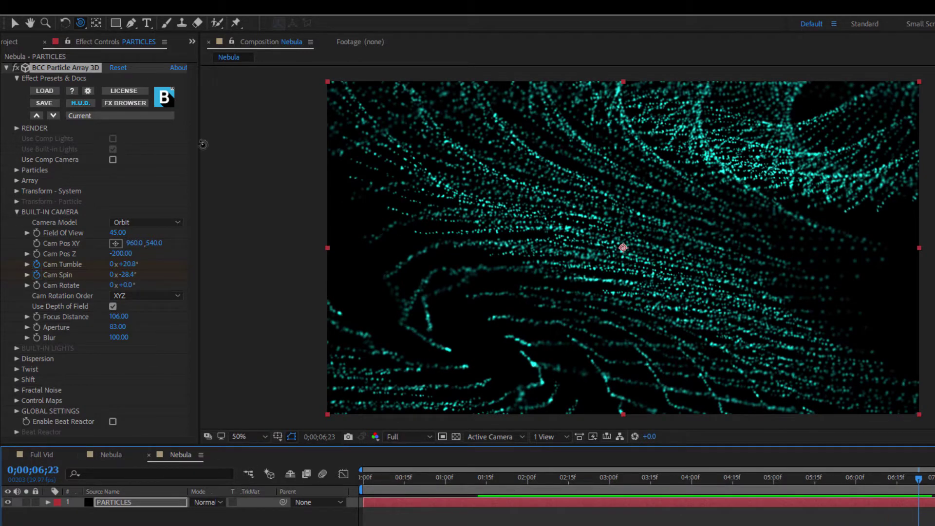
left_click(44, 91)
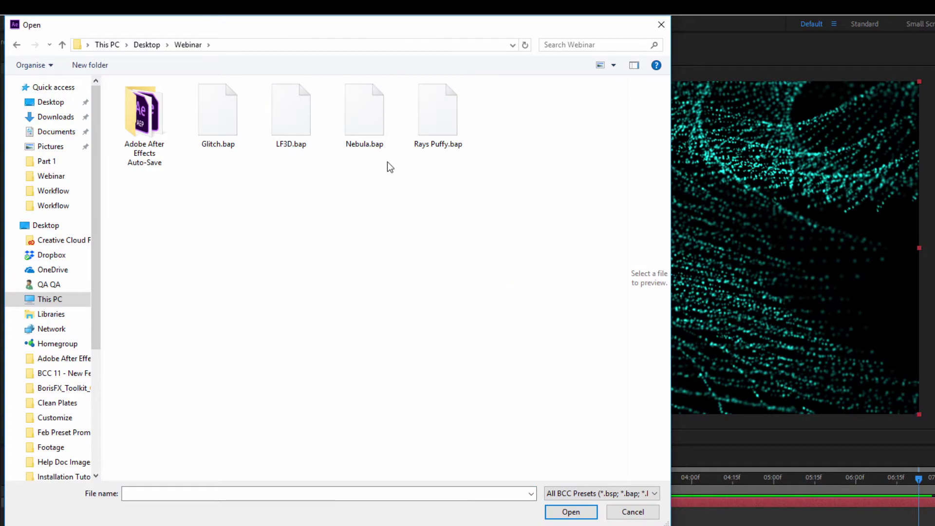
double_click(370, 124)
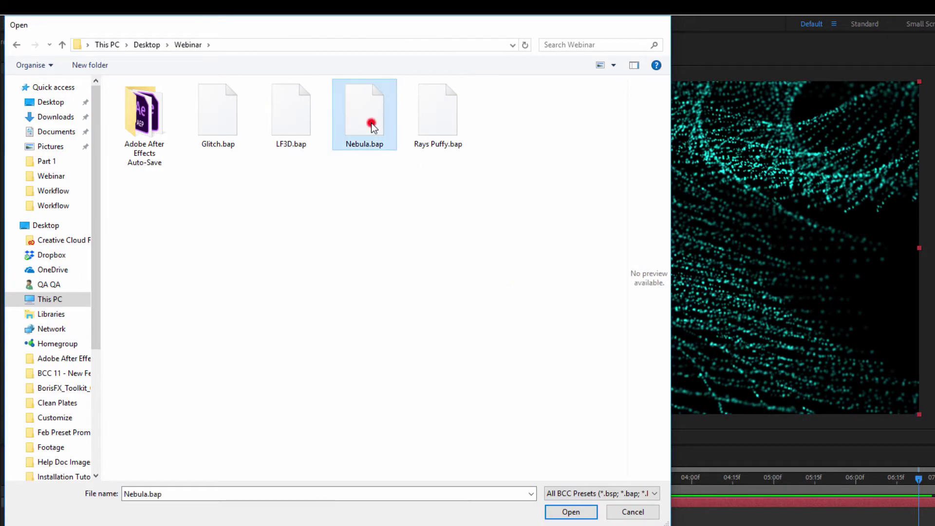
left_click(557, 378)
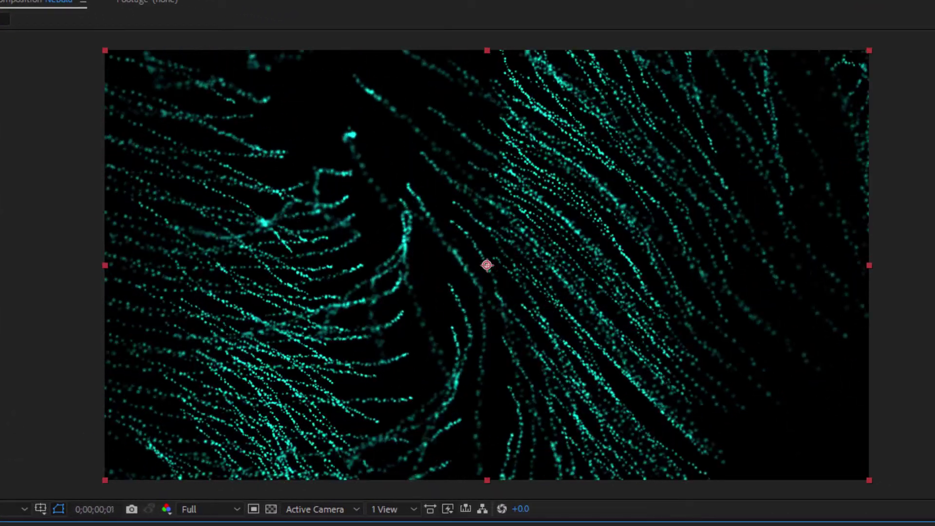
left_click(882, 383)
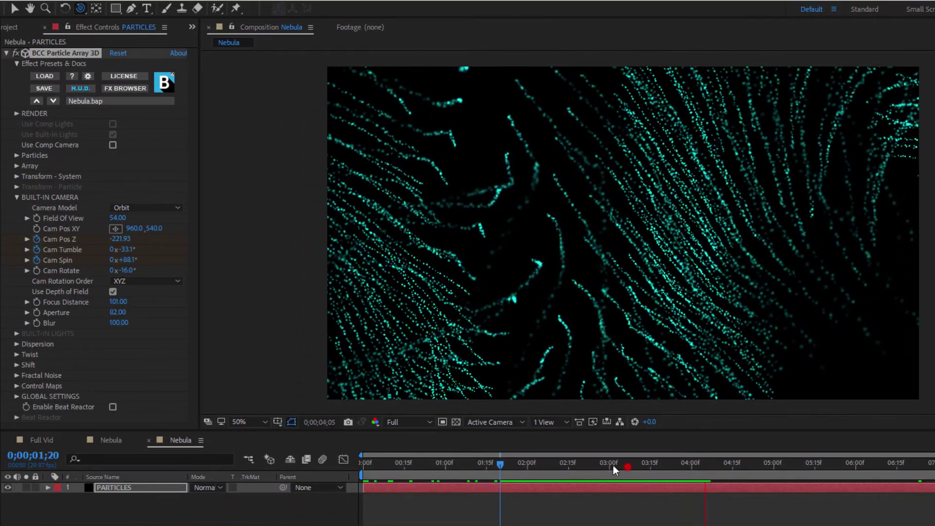
Apply BCC Fast Film Glow to the particles with Glow Intensity 400 and Glow Radius 6.0.
left_click_drag(613, 463, 493, 474)
key("space")
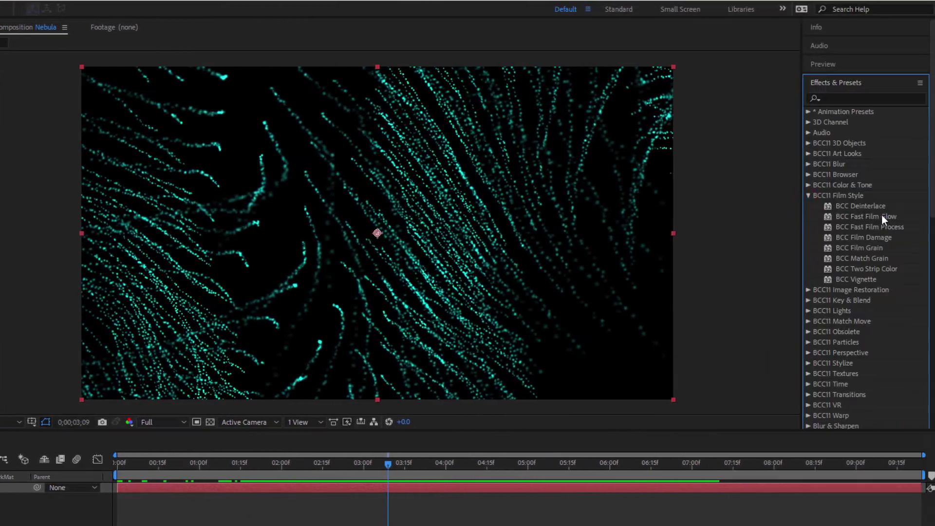
left_click_drag(931, 216, 506, 345)
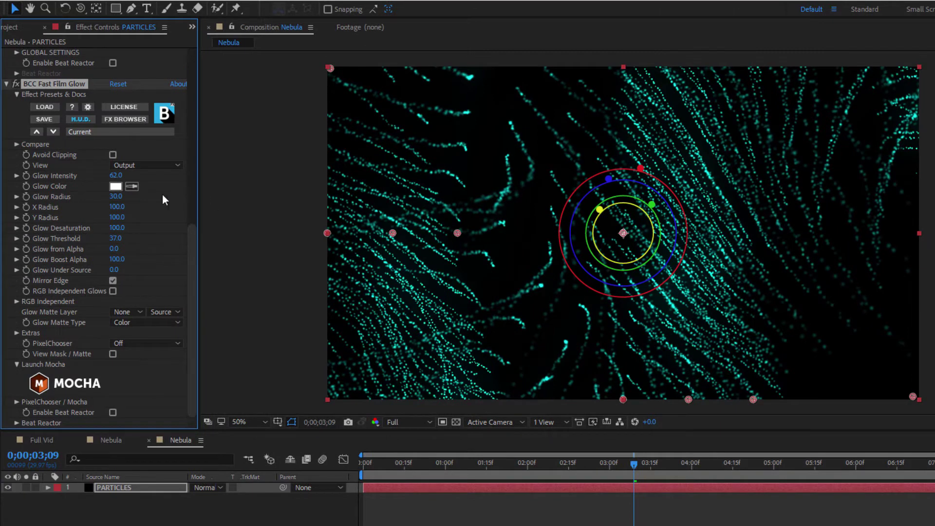
left_click_drag(116, 176, 327, 178)
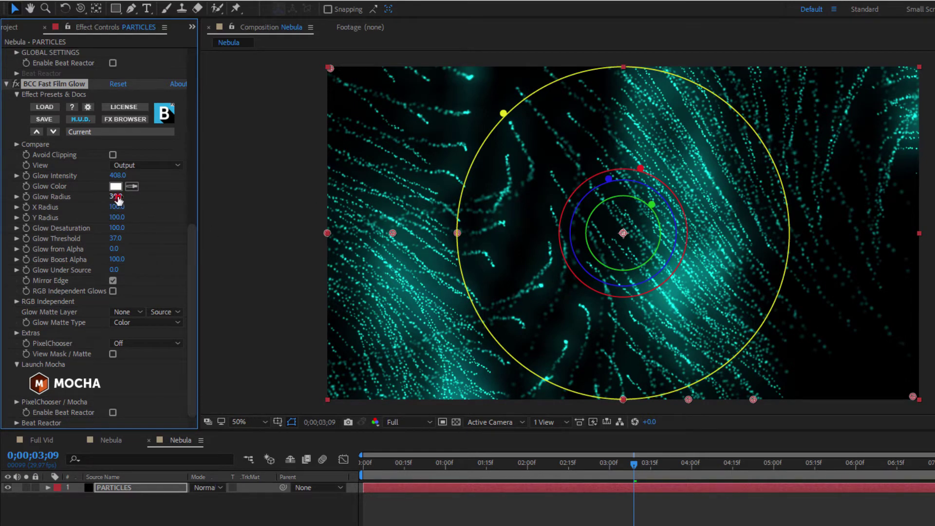
left_click_drag(116, 196, 120, 237)
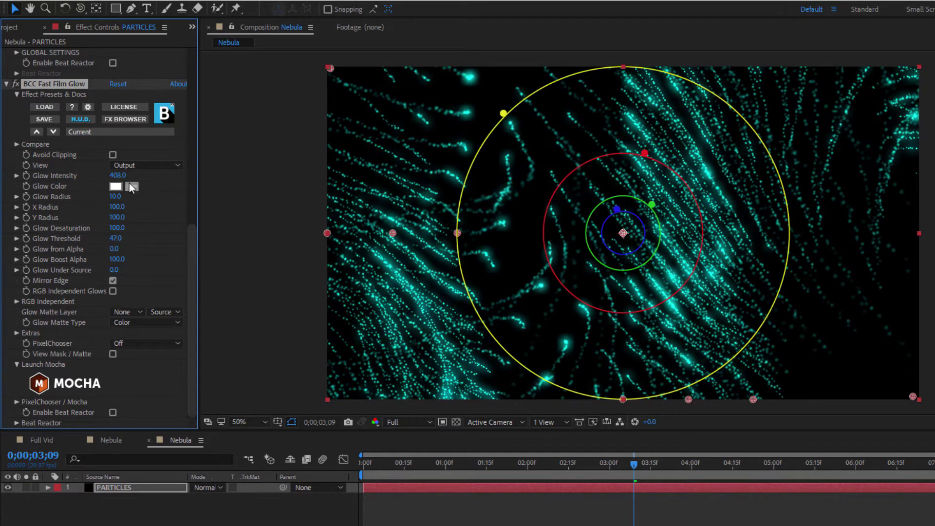
left_click_drag(117, 196, 116, 196)
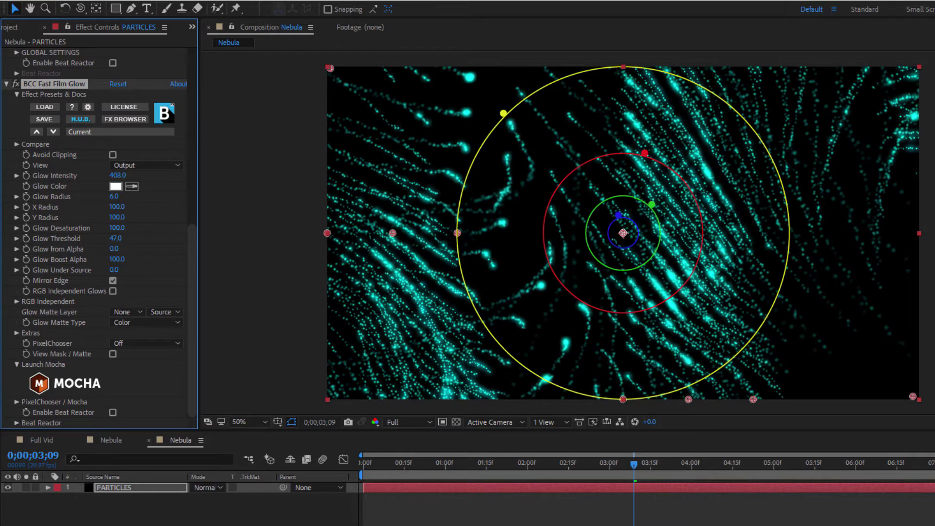
Add a new adjustment layer and rename it RAYS.
right_click(145, 507)
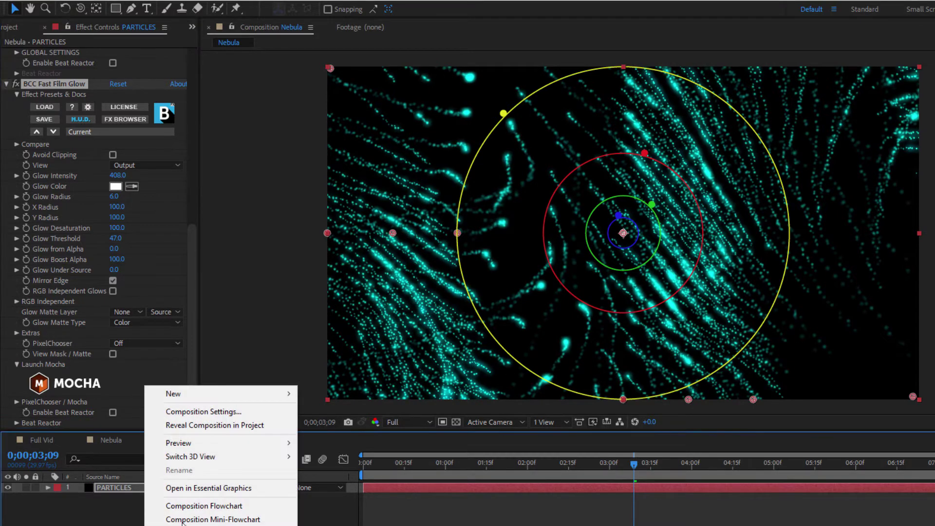
mouse_move(192, 394)
left_click(401, 493)
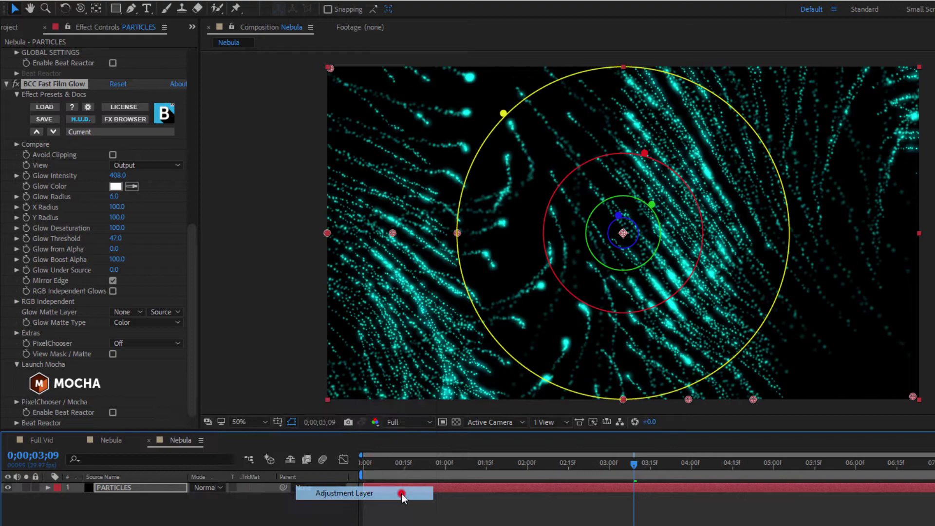
key("Return")
type("RAYS")
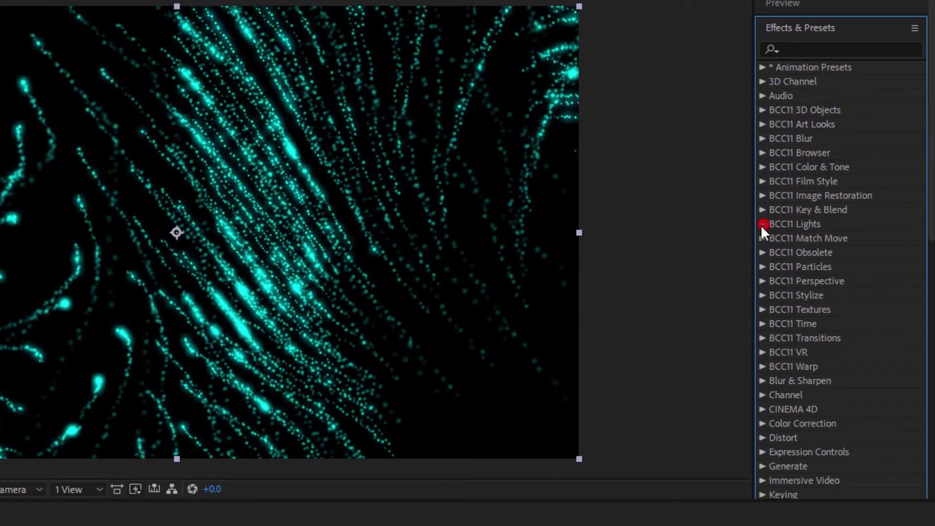
Apply BCC Rays Puffy to RAYS with the Tight Bloom look and cyan-yellow.bsp colour preset.
left_click(762, 224)
left_click_drag(847, 380, 344, 320)
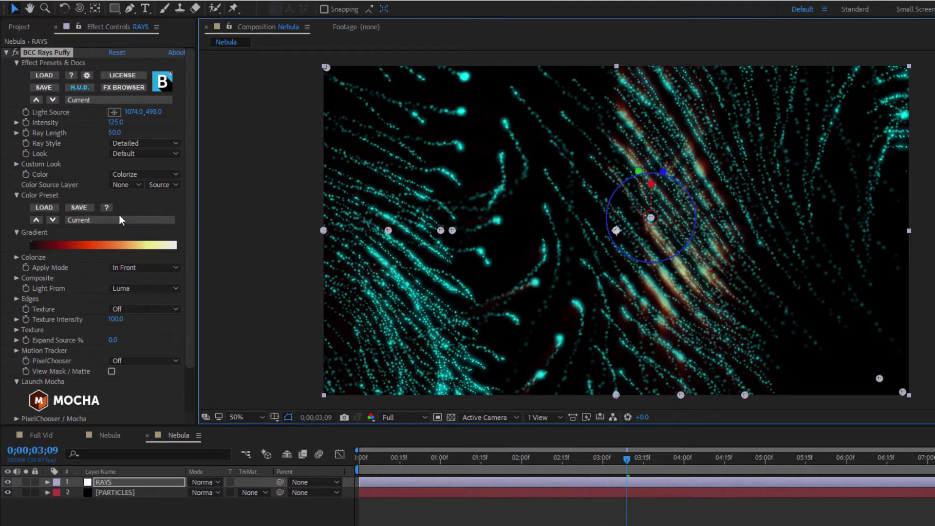
left_click(164, 153)
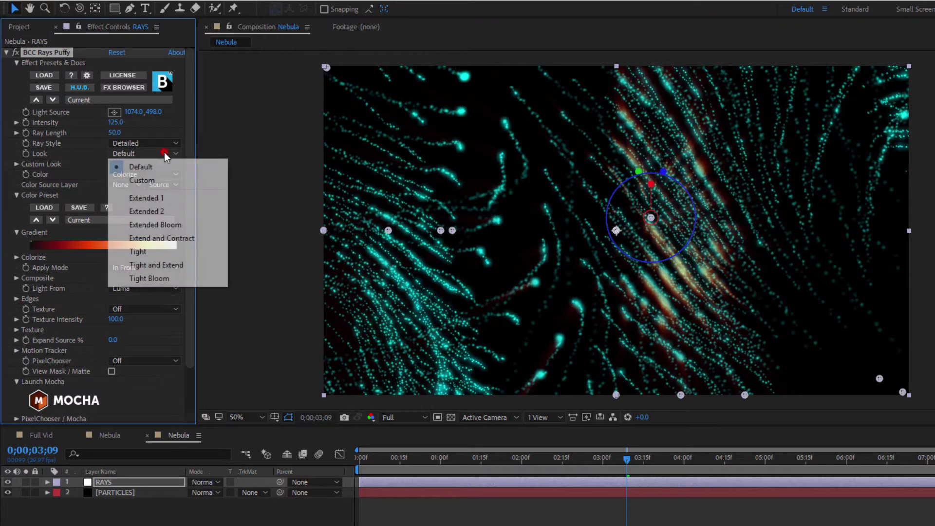
left_click(159, 279)
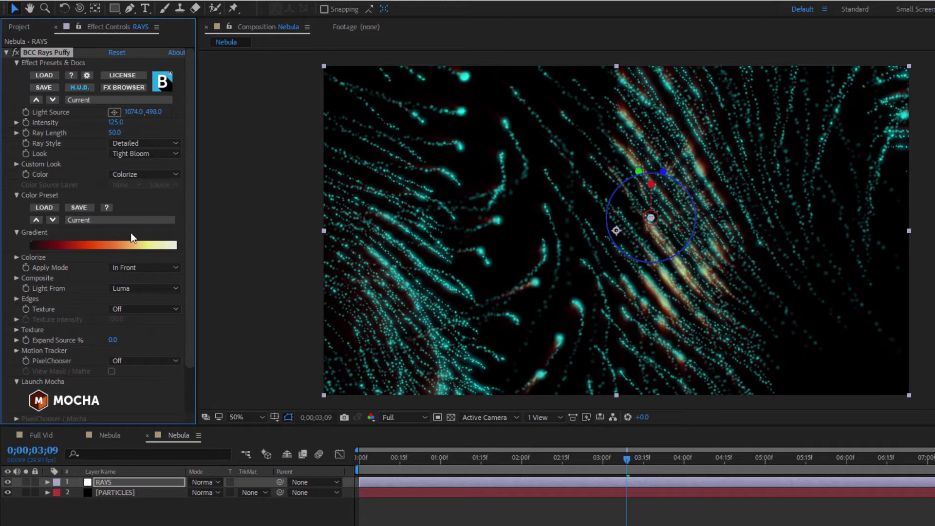
left_click(124, 219)
left_click(189, 265)
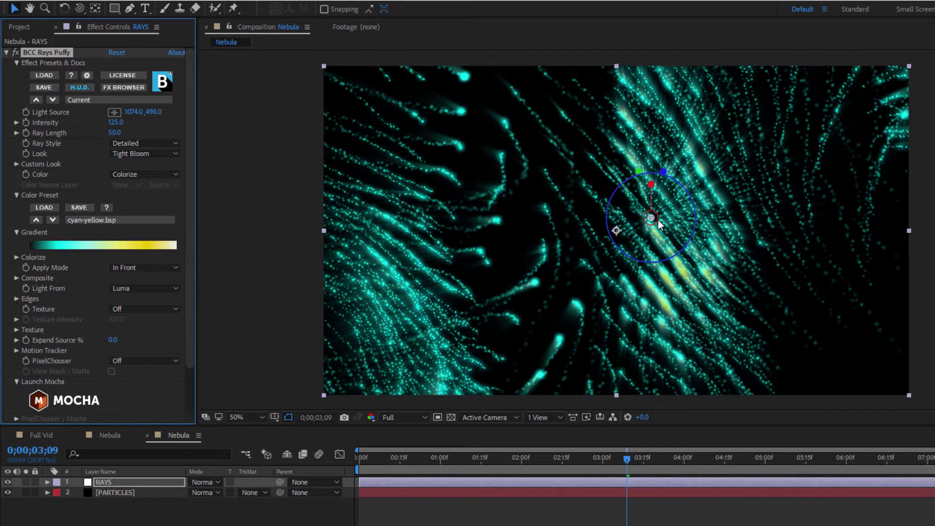
Move the Rays light source toward the centre and keyframe its position at the start.
left_click_drag(658, 223, 544, 228)
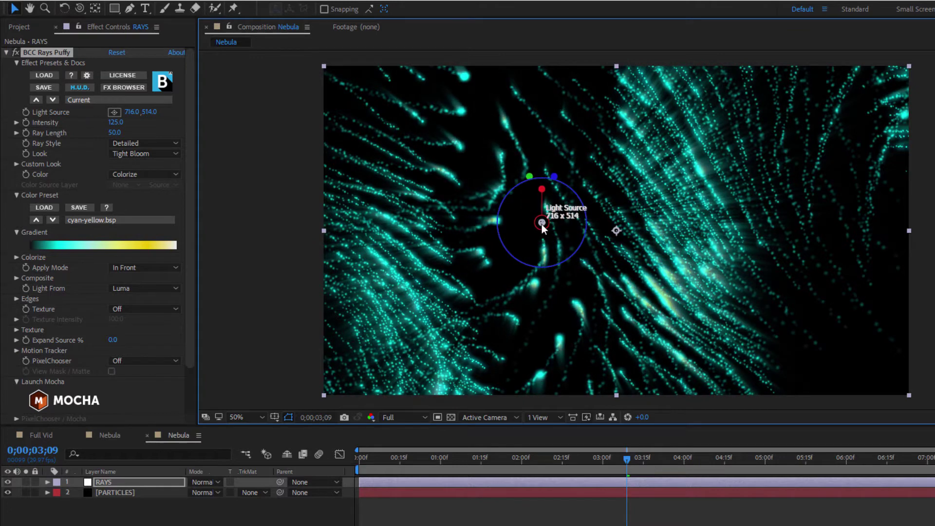
left_click_drag(374, 465, 351, 466)
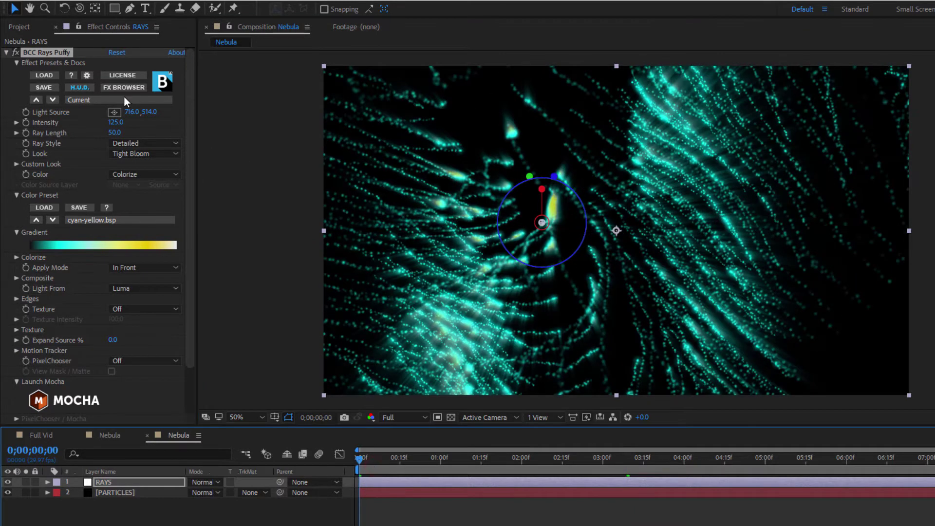
left_click(25, 112)
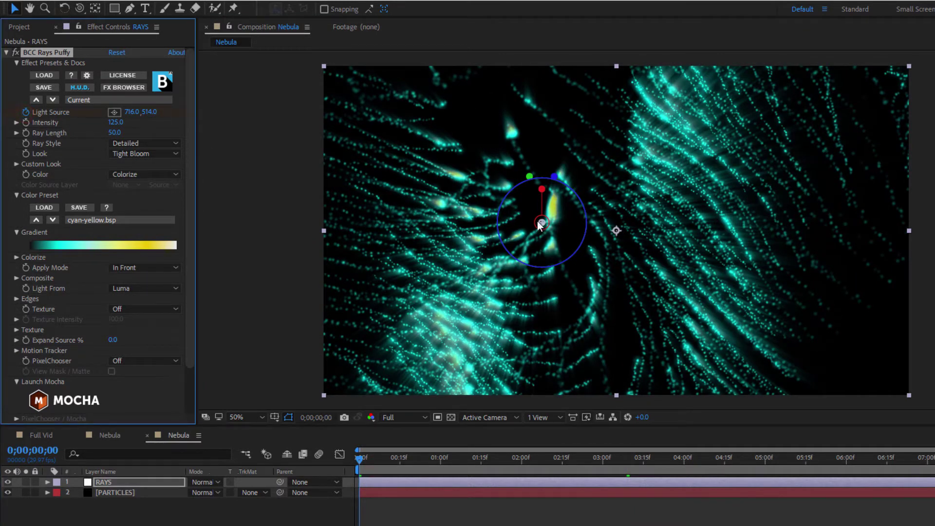
left_click_drag(537, 222, 517, 236)
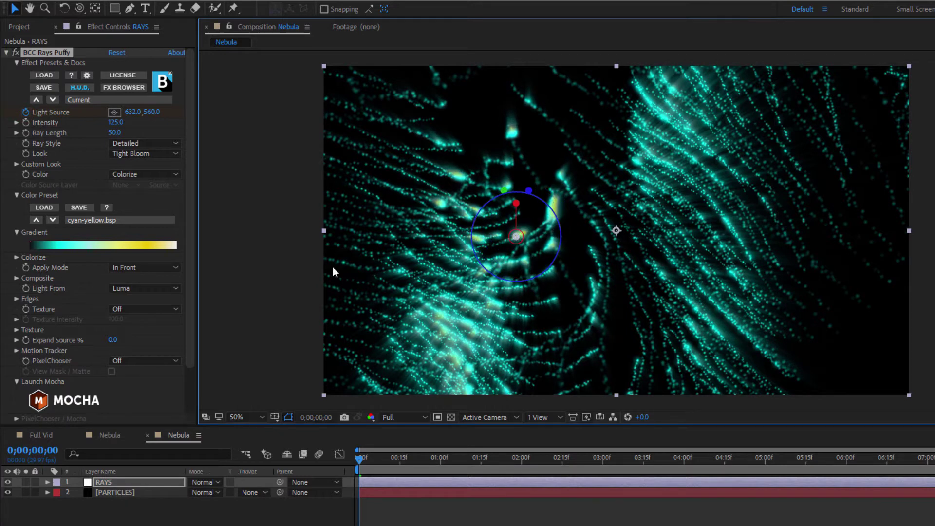
Keyframe Ray Length at 40, then place the light on the right-hand cluster with rays at 71.
left_click(26, 135)
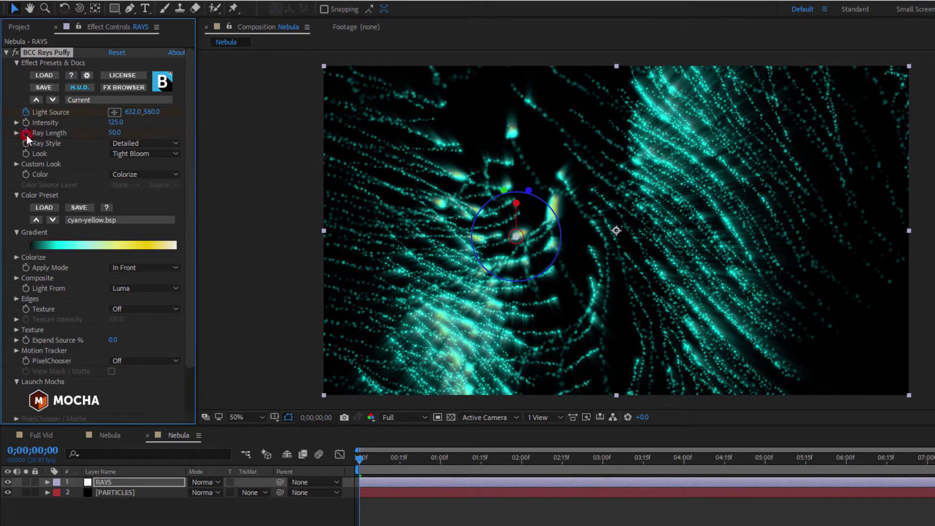
left_click(116, 133)
type("40")
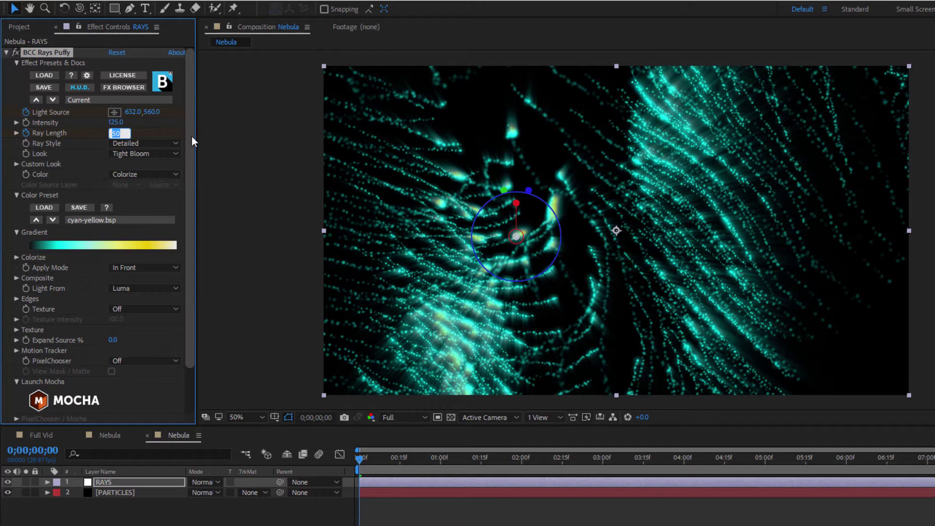
key("Return")
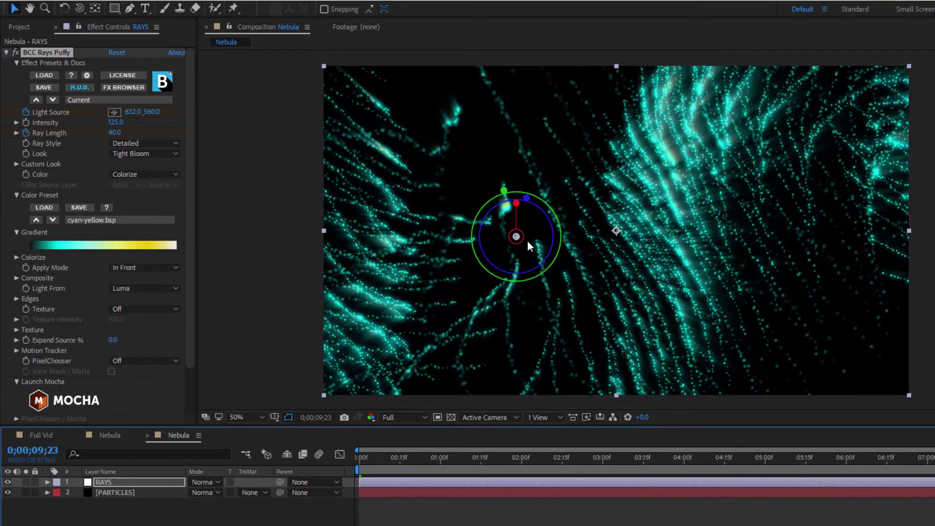
left_click_drag(517, 237, 665, 203)
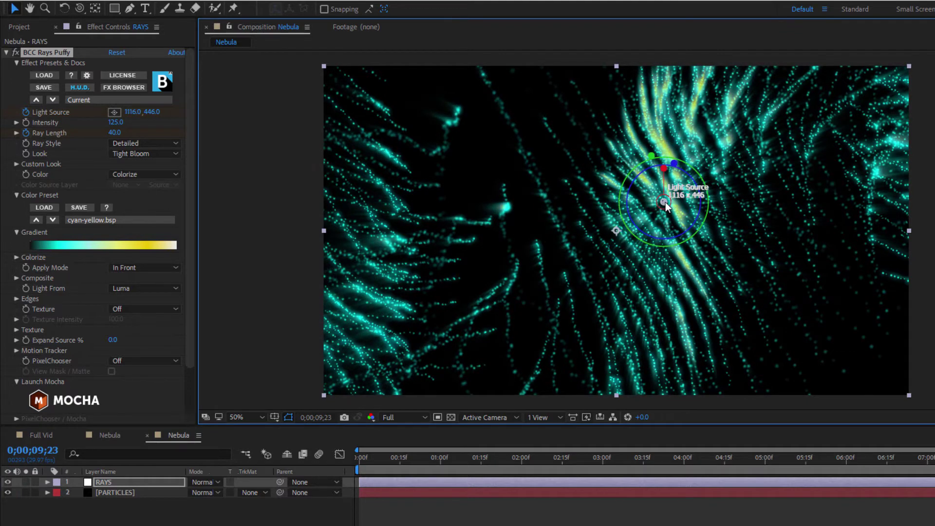
left_click(116, 132)
left_click(149, 134)
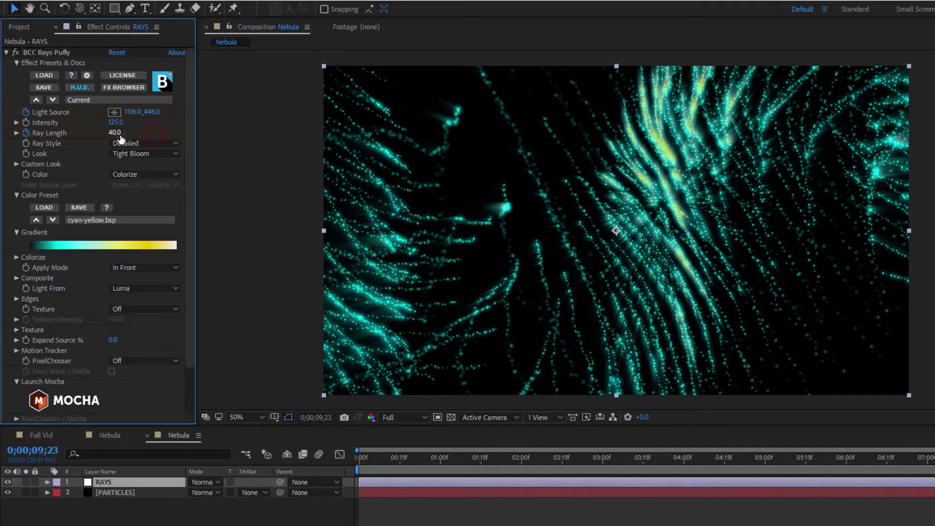
left_click_drag(120, 136, 134, 133)
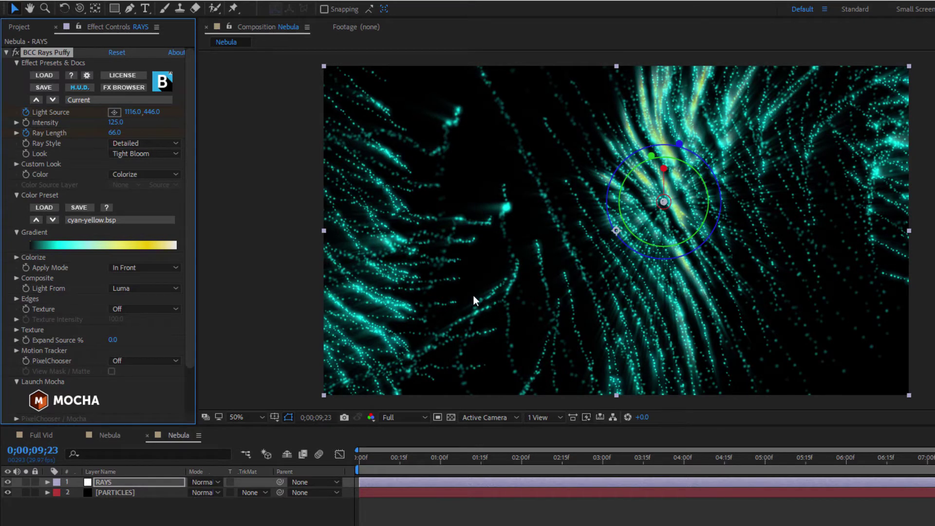
At the one-second keyframe, start keyframing Intensity and raise it to 178.
left_click_drag(459, 466, 352, 457)
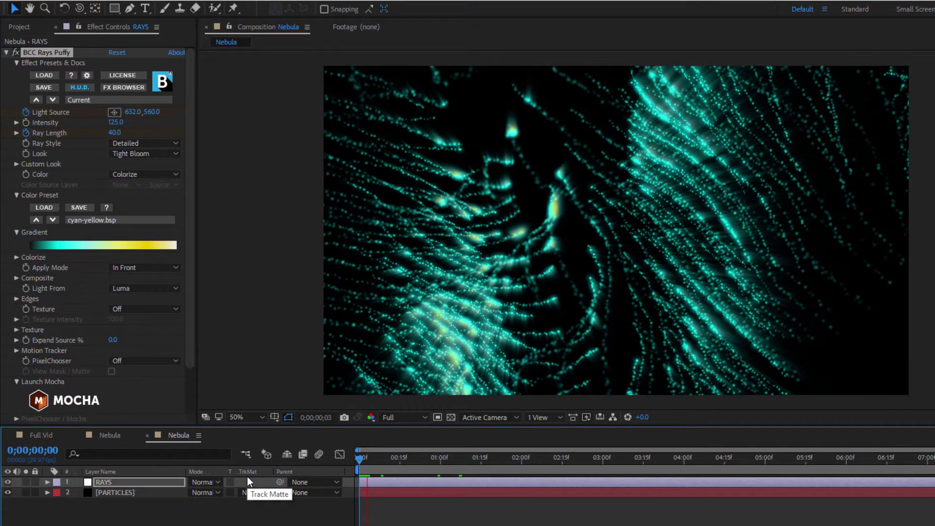
left_click_drag(427, 459, 882, 455)
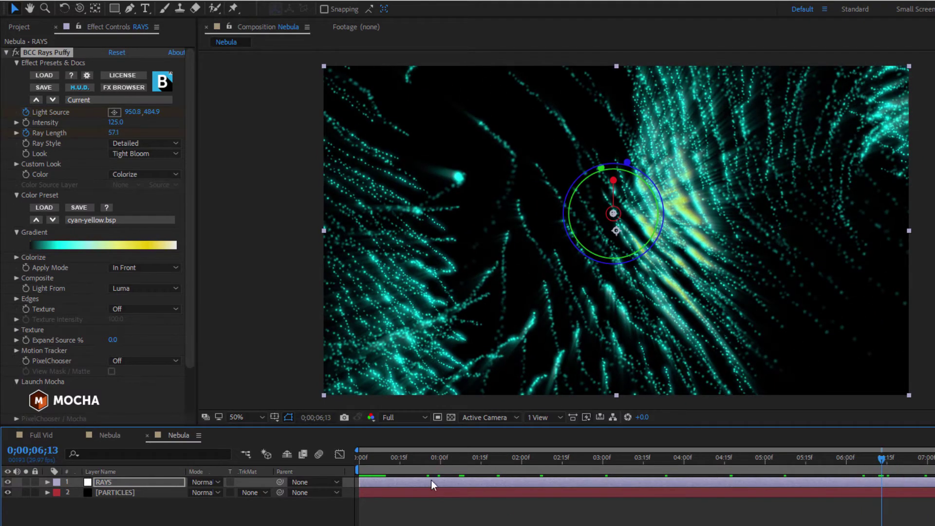
left_click(440, 460)
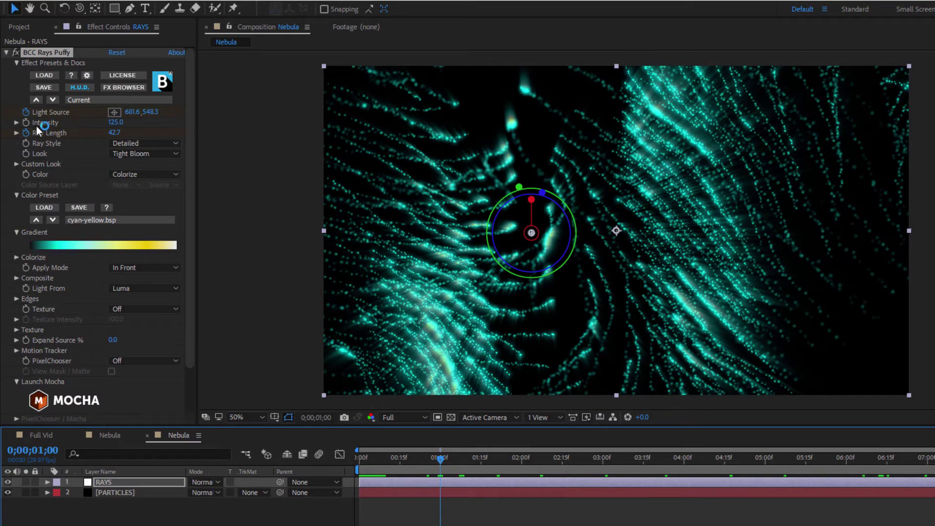
left_click(24, 123)
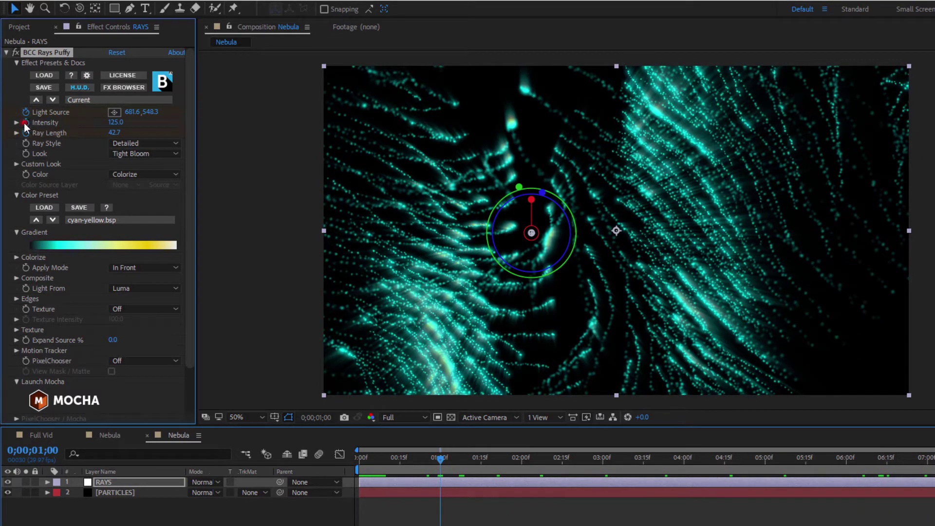
left_click_drag(116, 122, 141, 122)
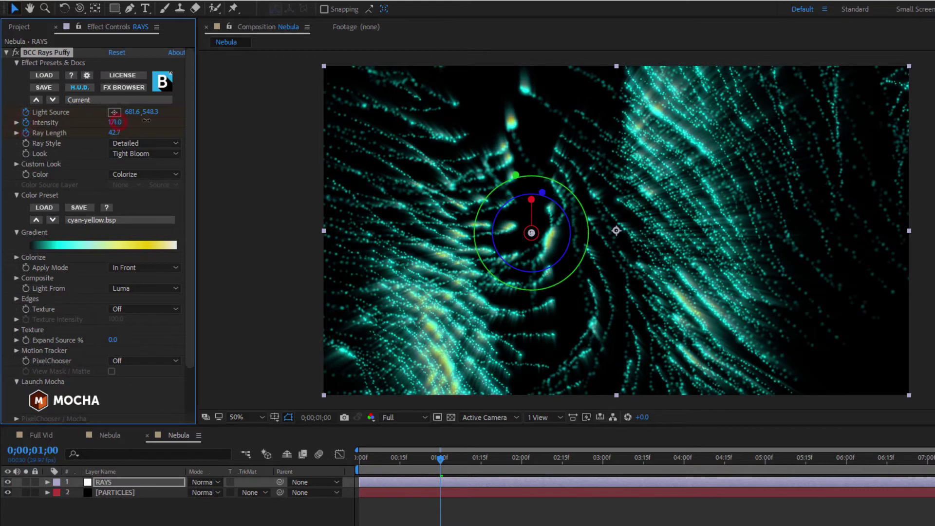
Step through the later keyframes dimming the Intensity, then preview the animated rays.
left_click(609, 471)
left_click(118, 127)
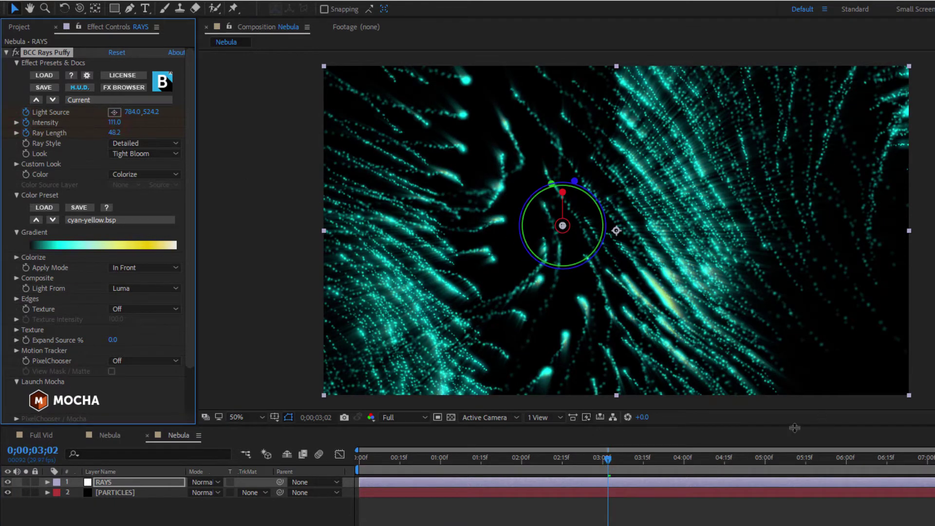
left_click(789, 459)
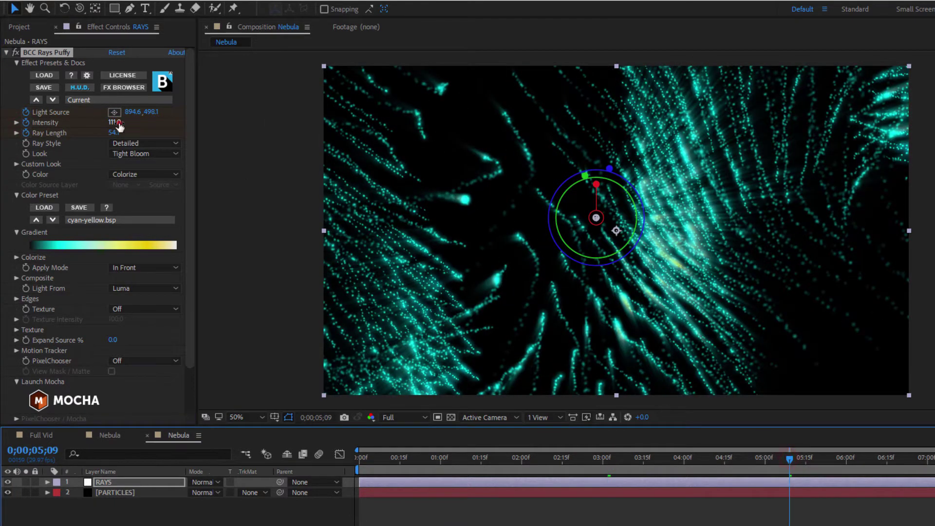
left_click(119, 124)
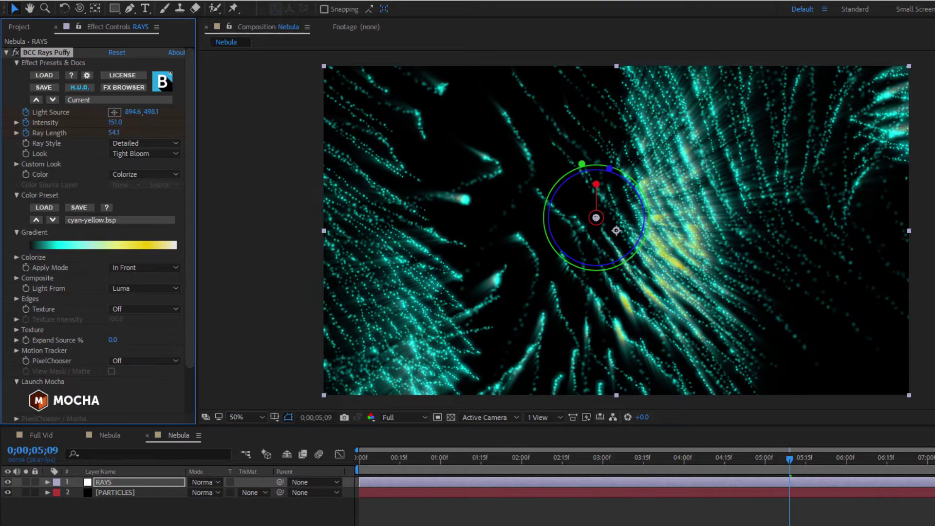
key("k")
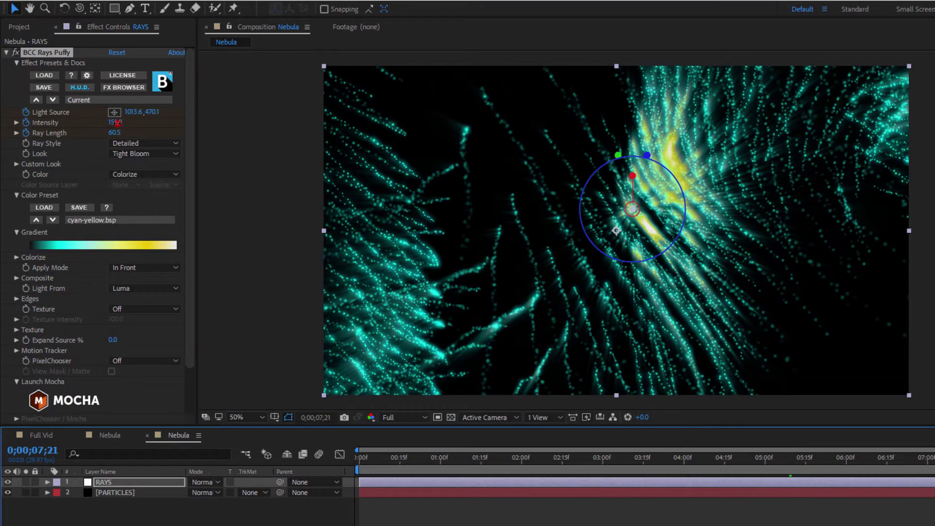
mouse_move(118, 124)
left_mouse_down()
mouse_move(101, 124)
mouse_move(131, 125)
left_mouse_up()
key("k")
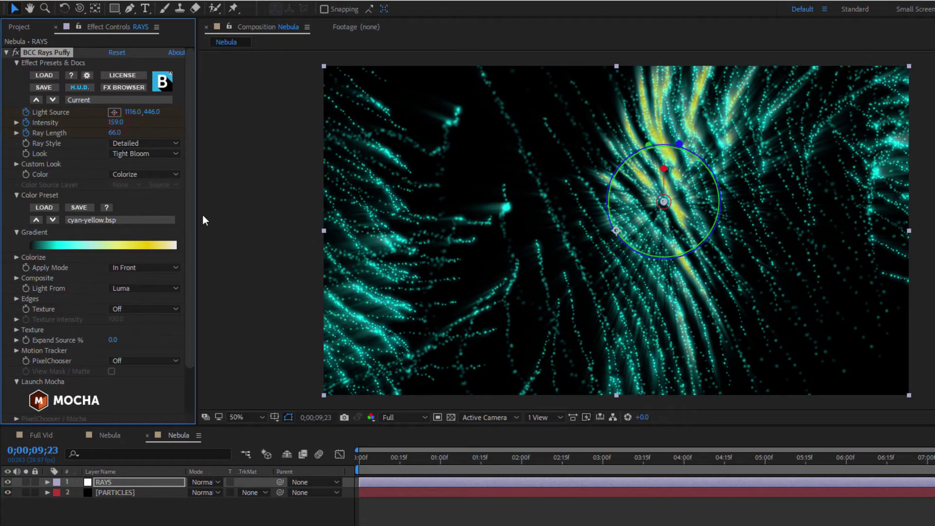
left_click(293, 470)
key("space")
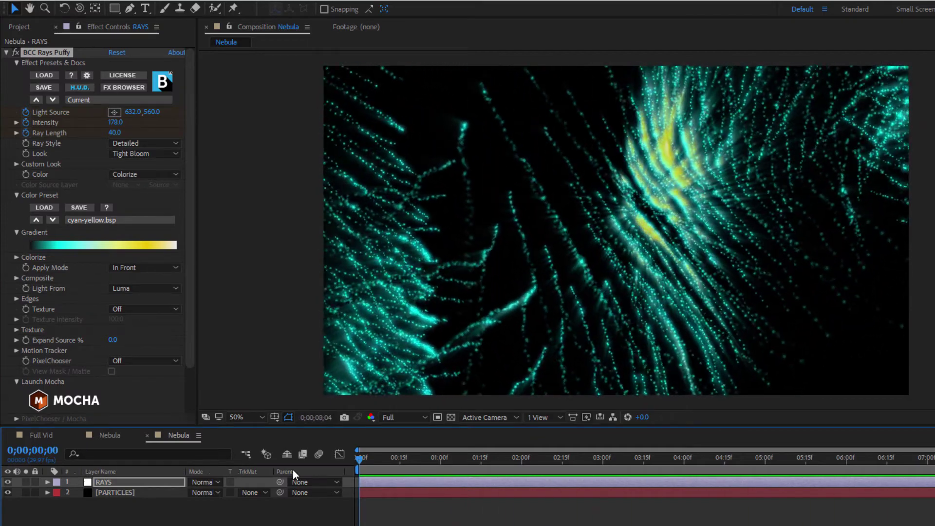
key("space")
Add a new adjustment layer named COLOR GLOW.
right_click(311, 492)
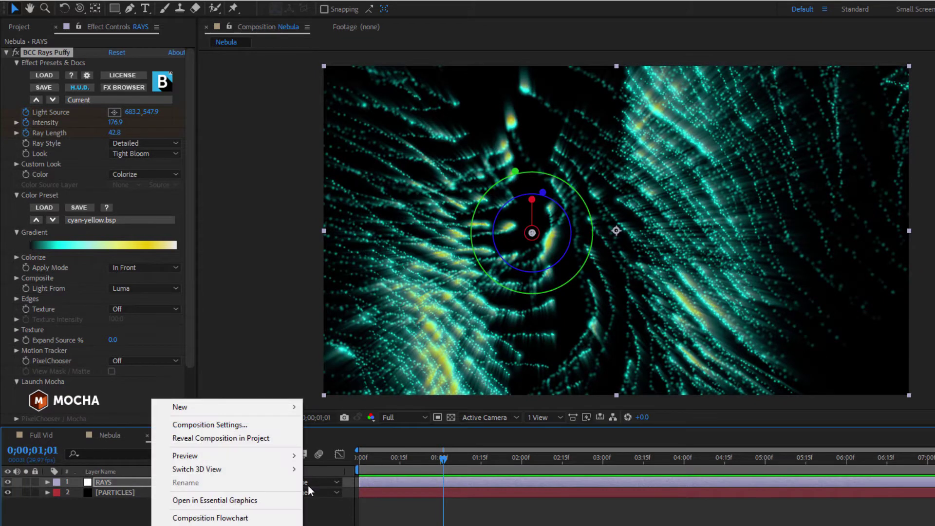
left_click(233, 405)
left_click(385, 505)
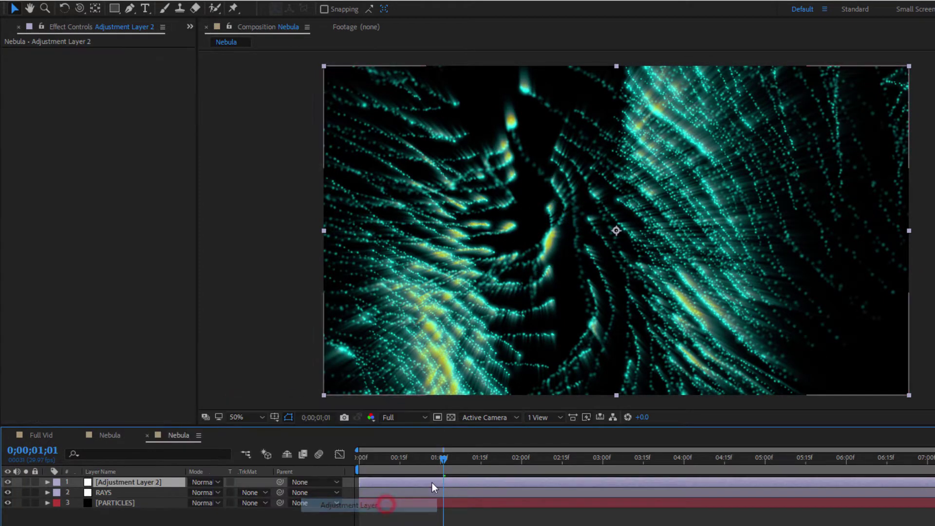
key("Return")
type("COLOR")
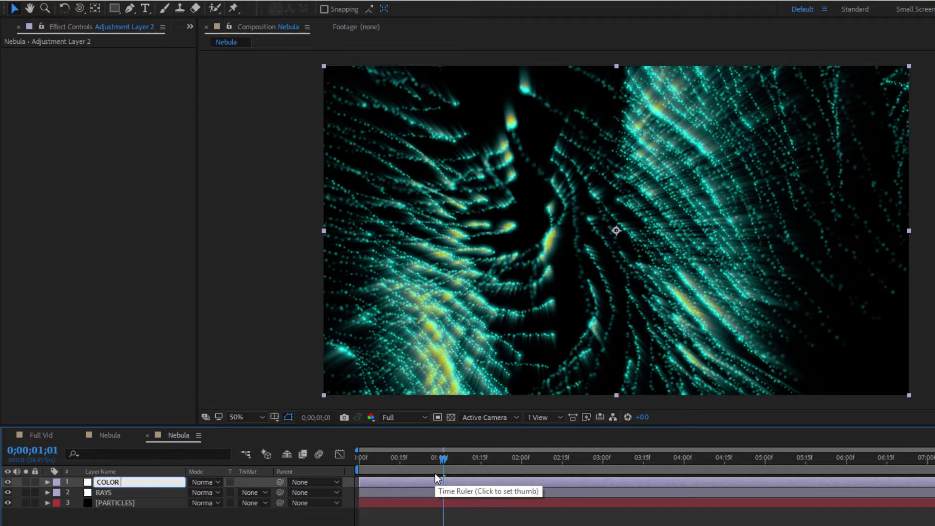
type("GLOW")
key("Return")
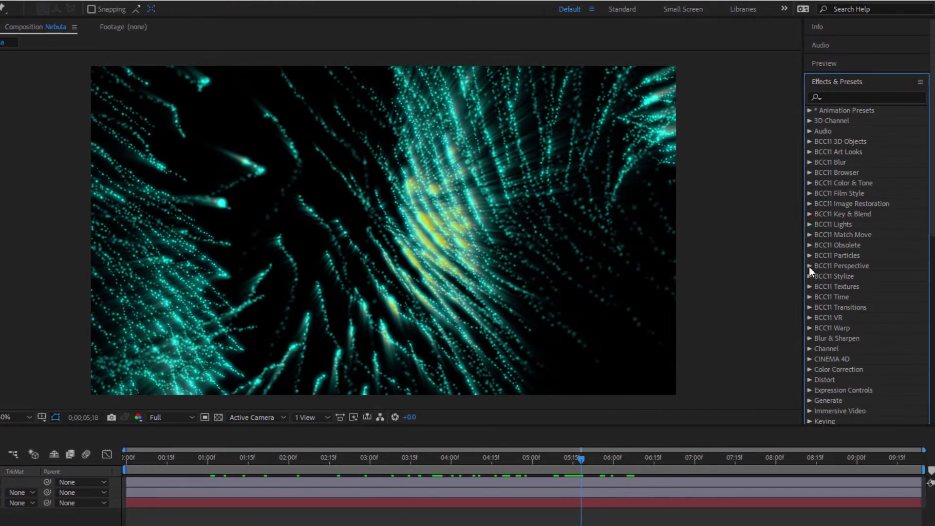
Apply BCC Colorize Glow from BCC11 Stylize and raise its Intensity to 130.
left_click(808, 276)
left_click(880, 298)
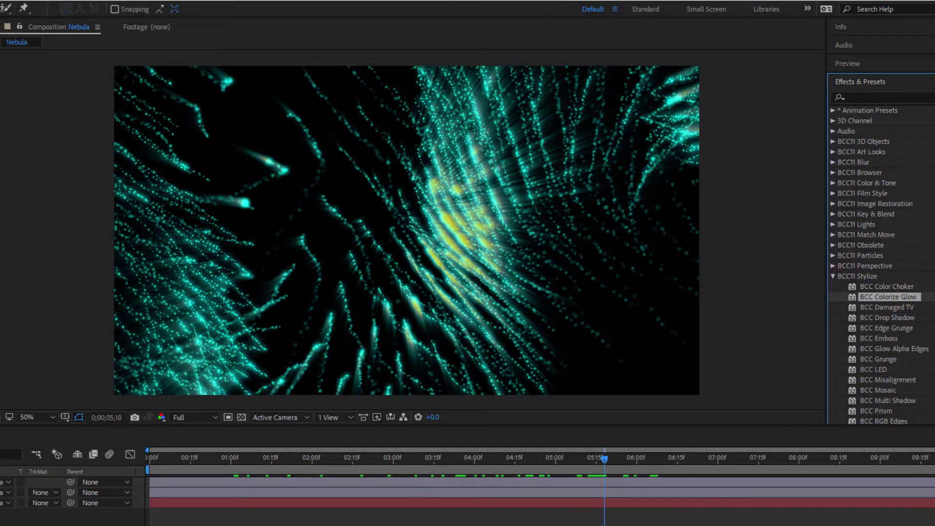
double_click(886, 296)
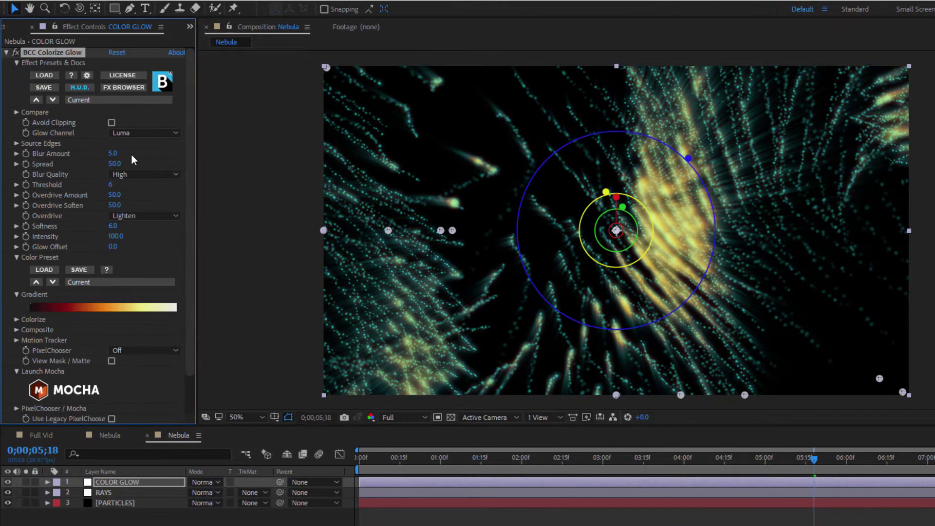
left_click_drag(115, 236, 135, 239)
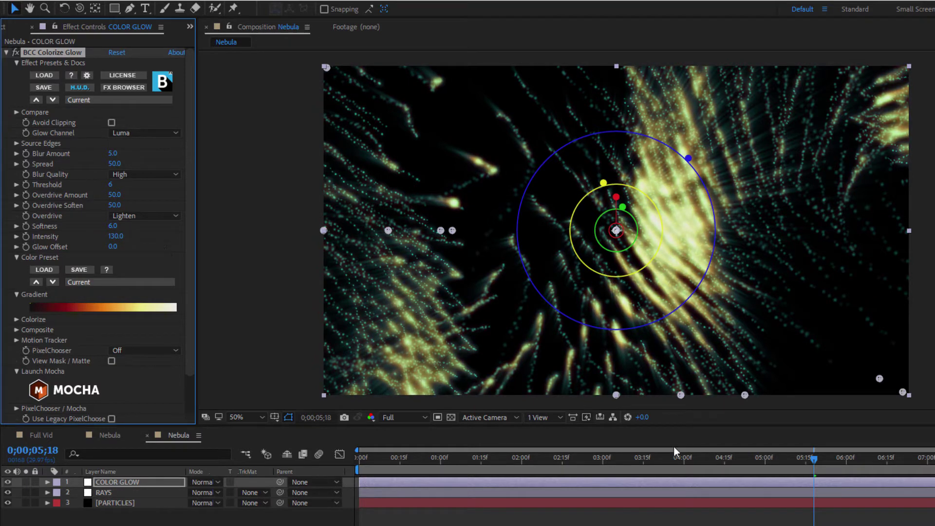
left_click_drag(780, 461, 878, 443)
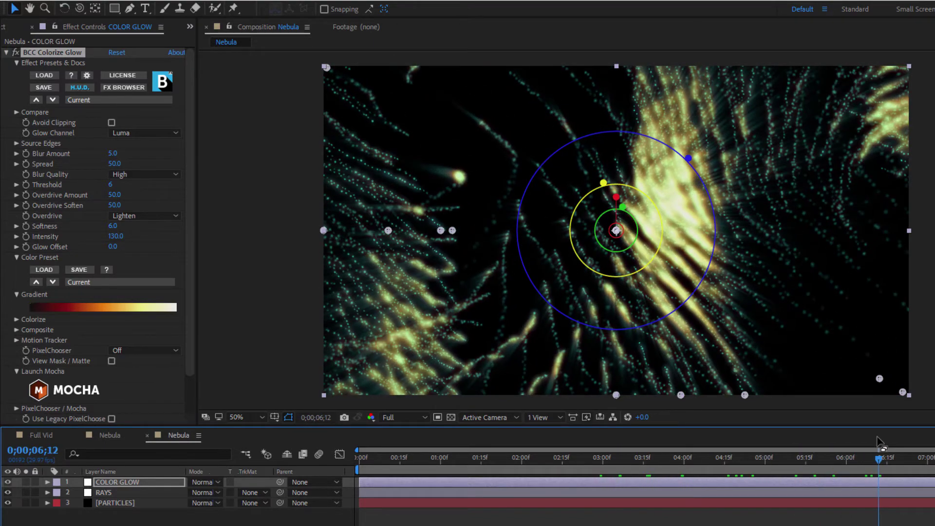
Set the Colorize Glow Blur Amount to 8.1, Spread to 0 and Threshold to 13.
left_click_drag(116, 155, 140, 158)
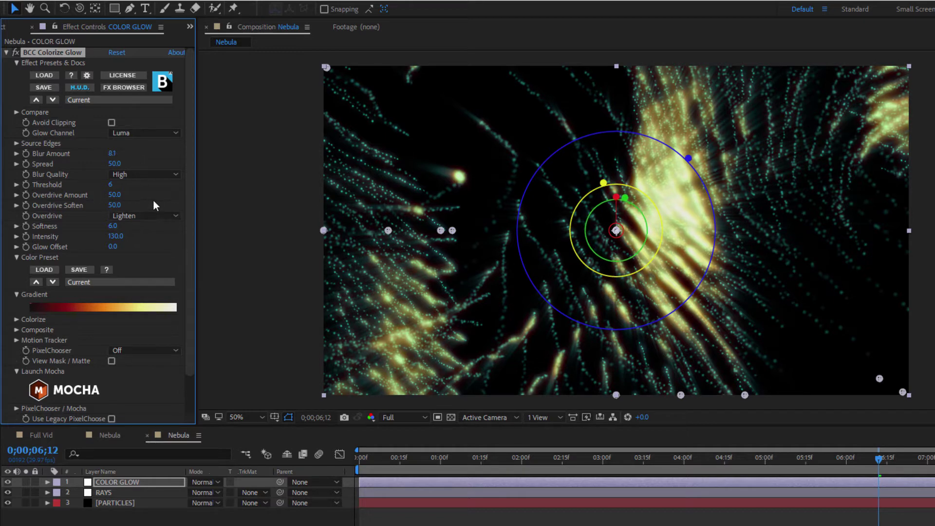
left_click_drag(115, 164, 1, 175)
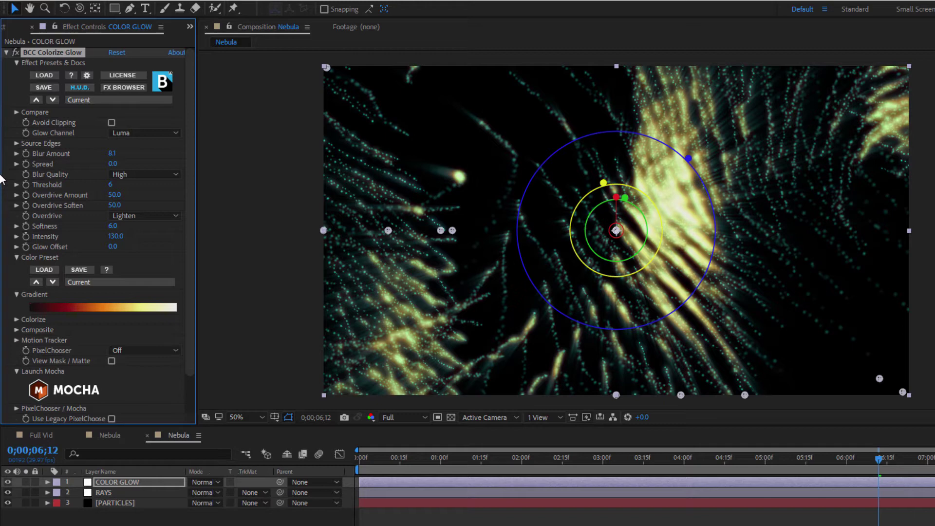
left_click(108, 186)
left_click(109, 185)
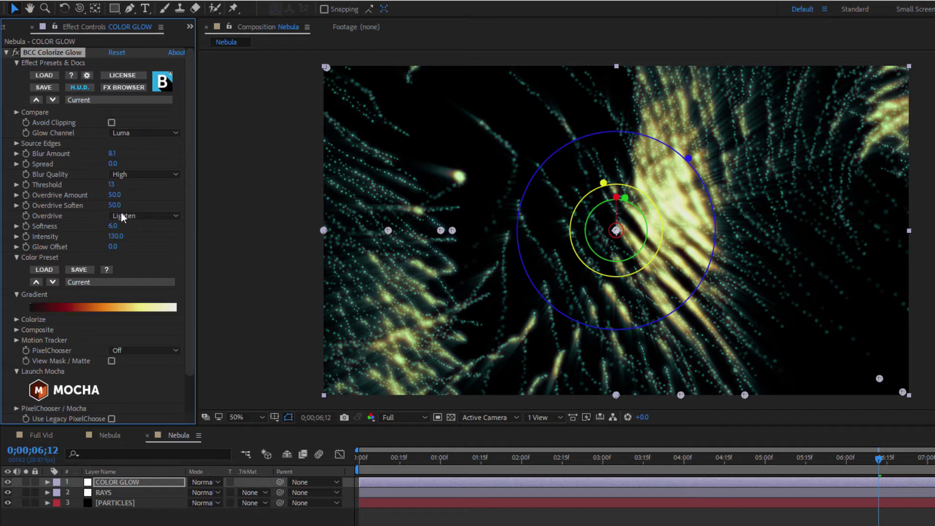
Set Overdrive Amount to 22 and Softness to 9.1, then preview from just before four seconds.
mouse_move(124, 197)
left_mouse_down()
mouse_move(206, 188)
mouse_move(124, 200)
left_mouse_up()
left_click_drag(122, 198, 117, 193)
left_click_drag(114, 226, 134, 227)
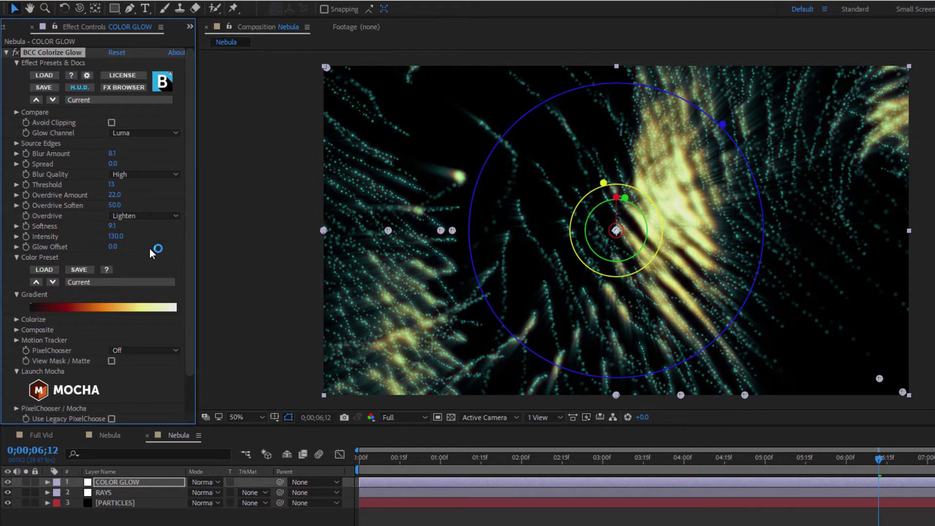
left_click(675, 463)
key("space")
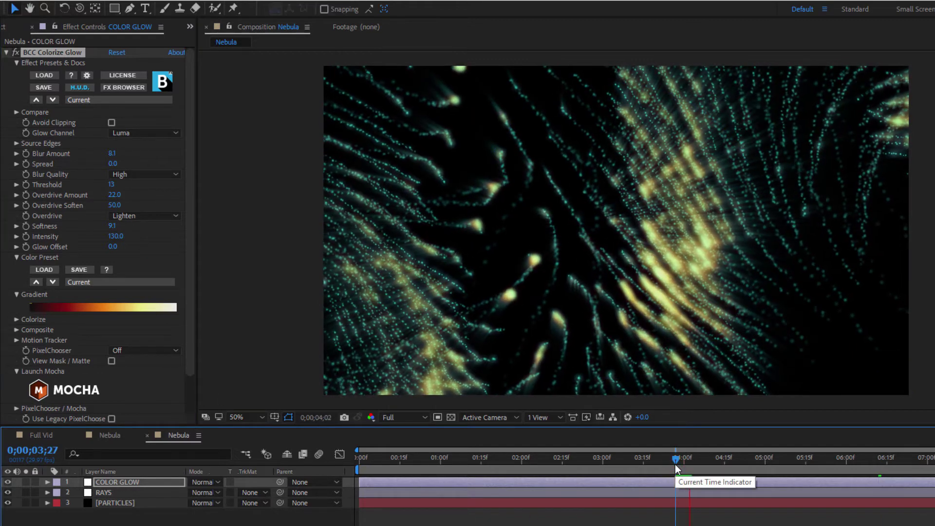
Draw a closed Pen mask around the glowing streaks near four seconds.
left_click_drag(699, 468, 743, 471)
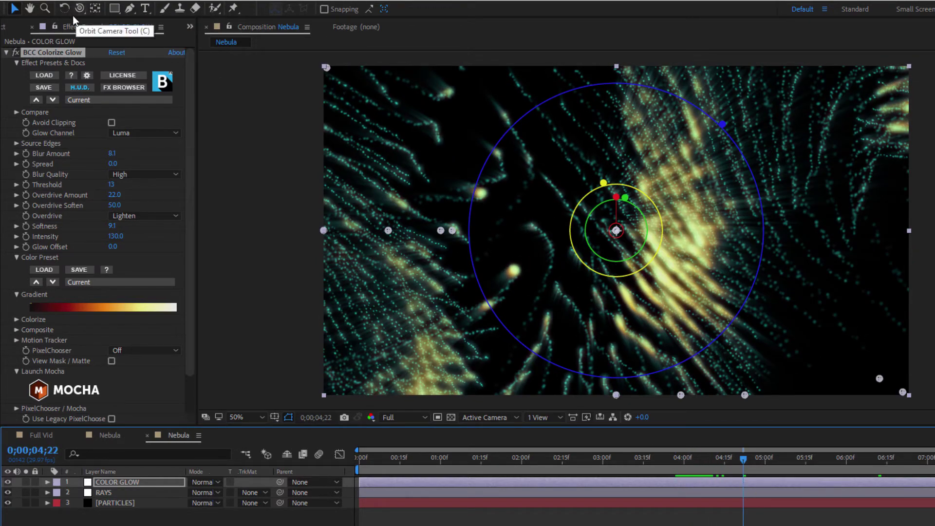
left_click(130, 8)
left_click(421, 133)
left_click(432, 242)
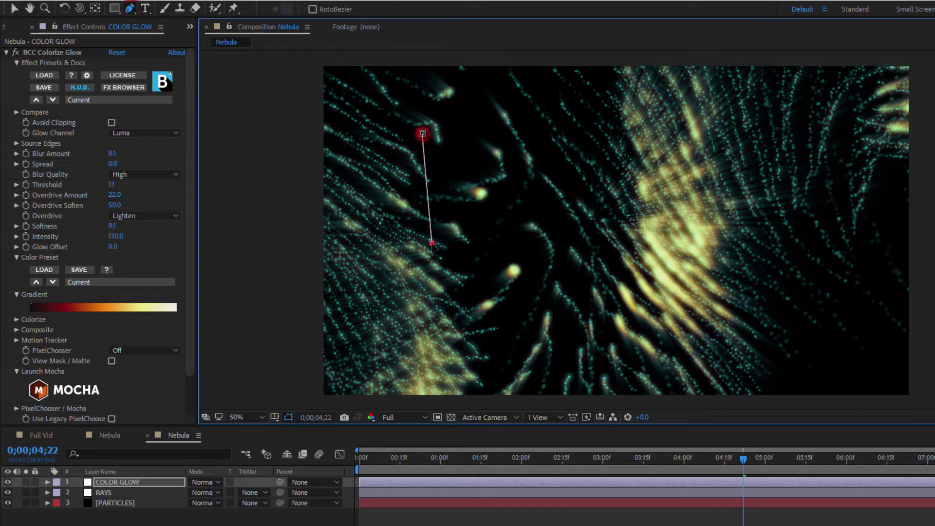
left_click(651, 337)
left_click(769, 292)
left_click(699, 206)
left_click(591, 133)
left_click(517, 128)
left_click(422, 133)
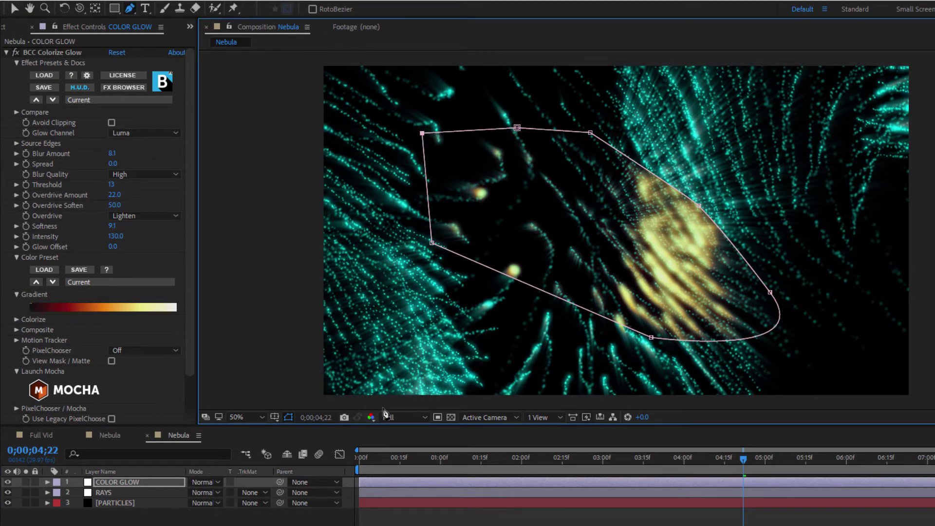
Try a 72 px Mask Feather, then delete the trial mask.
key("f")
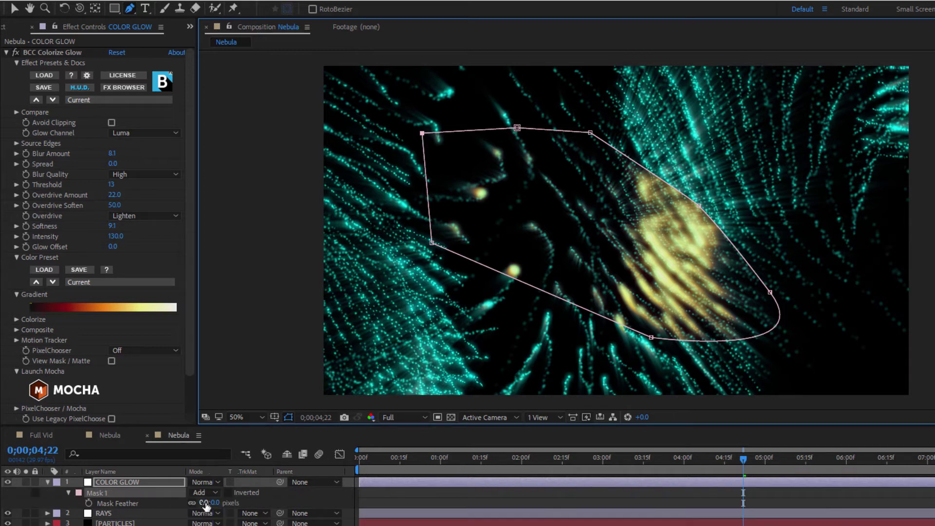
left_click_drag(205, 502, 244, 502)
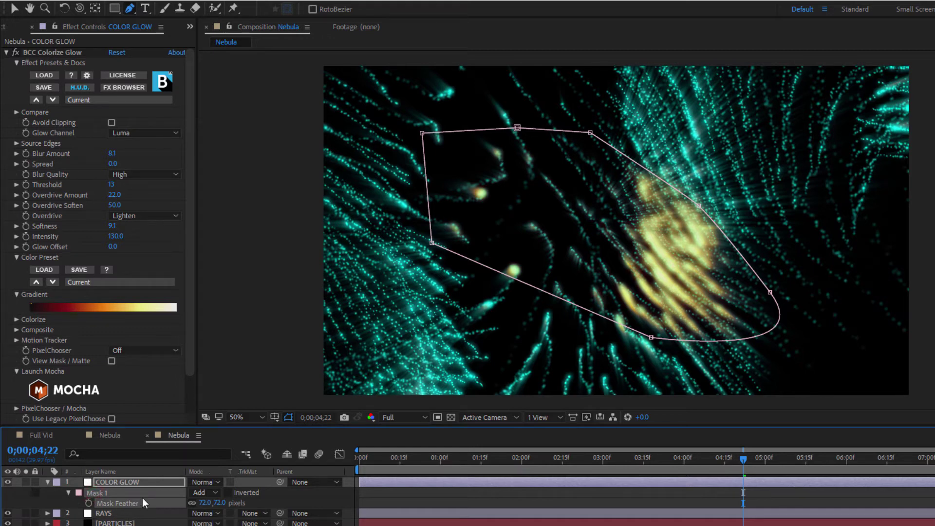
key("Delete")
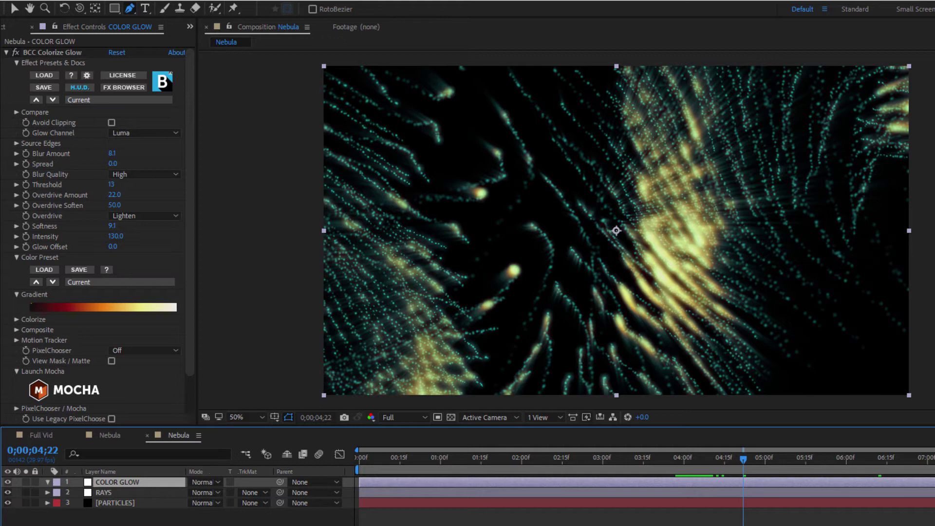
left_click_drag(186, 355, 186, 416)
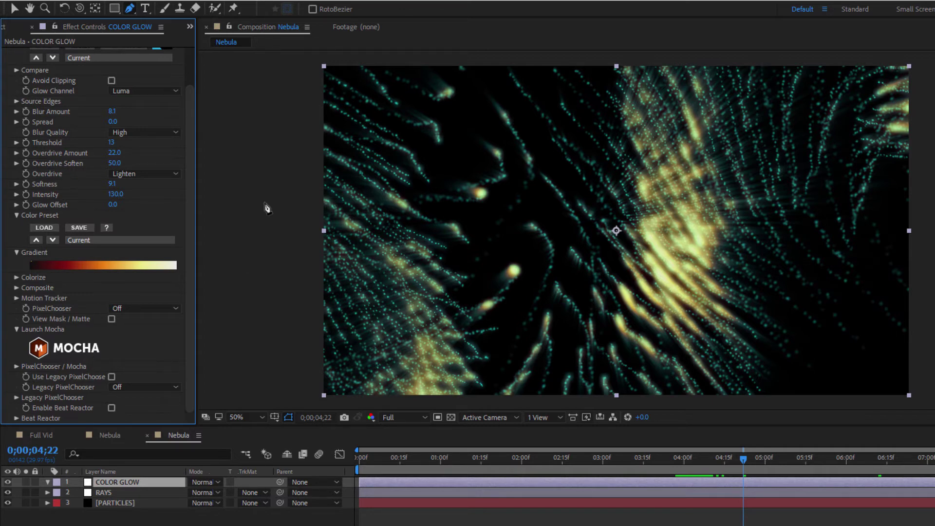
Launch Mocha for the Colorize Glow effect from Effect Controls.
left_click(169, 1)
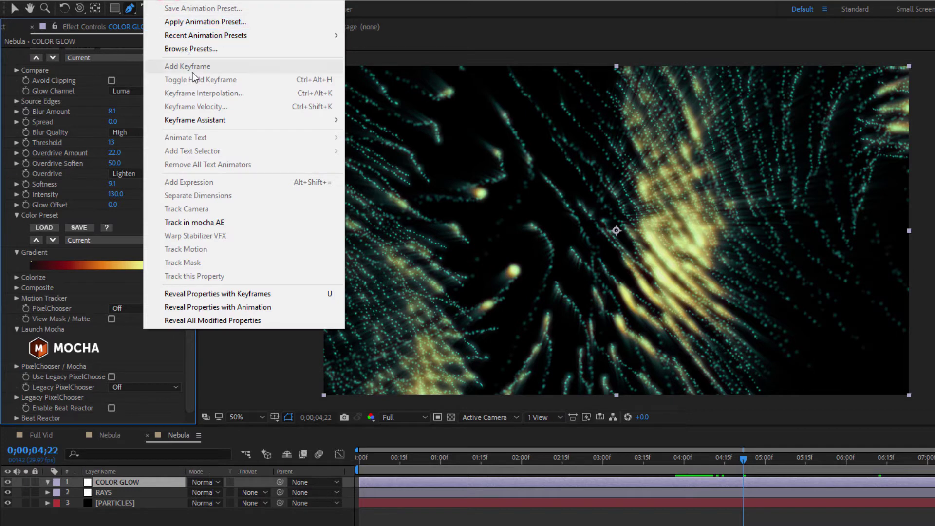
left_click(238, 230)
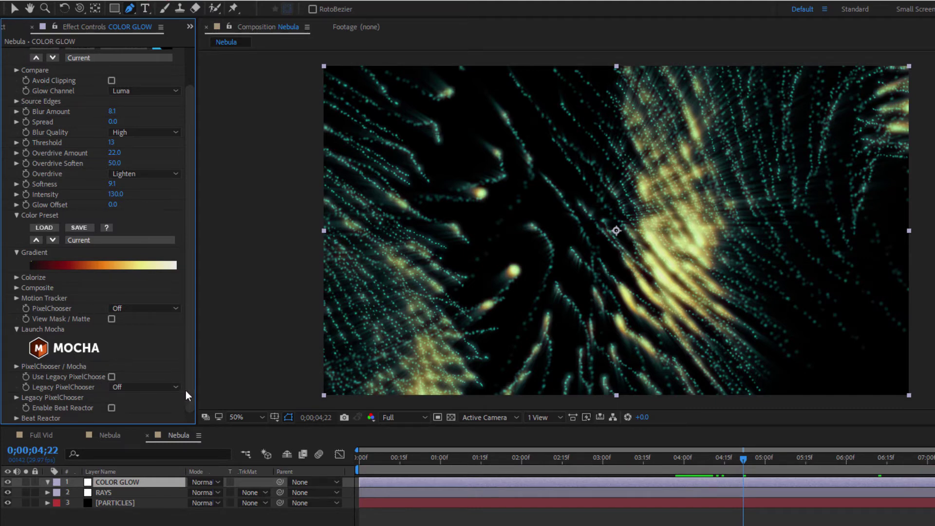
scroll(185, 384, "up", 1)
scroll(187, 386, "down", 1)
left_click(69, 349)
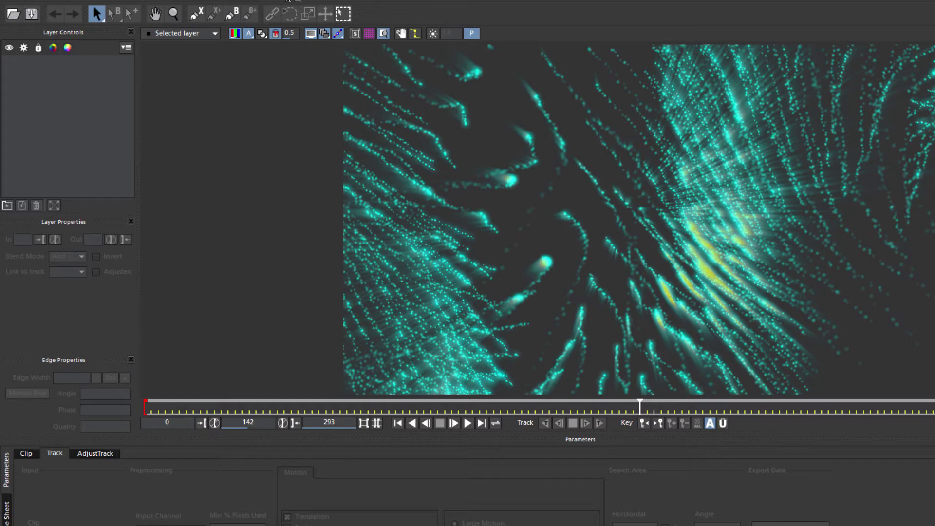
Draw a closed X-Spline mask around the lower-left particle streaks.
left_click(202, 14)
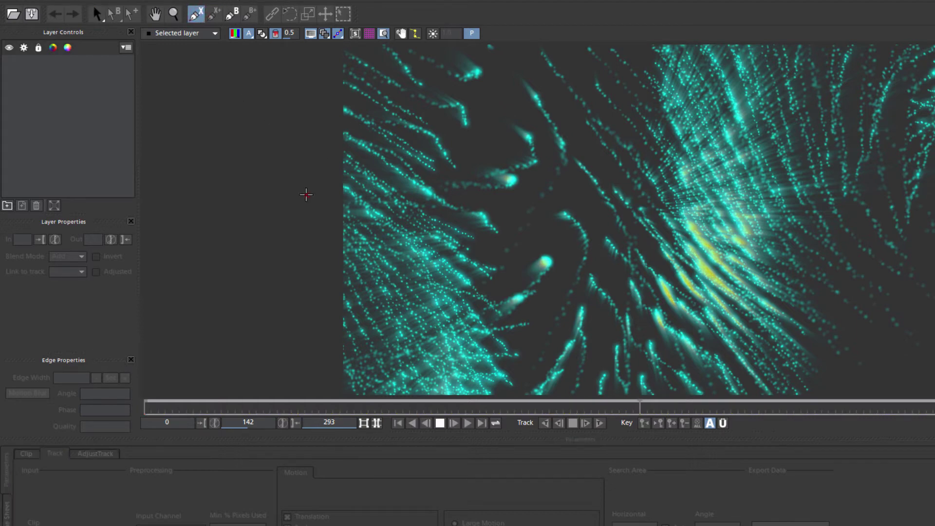
left_click(307, 194)
left_click(434, 217)
left_click(557, 310)
left_click(539, 373)
left_click(420, 389)
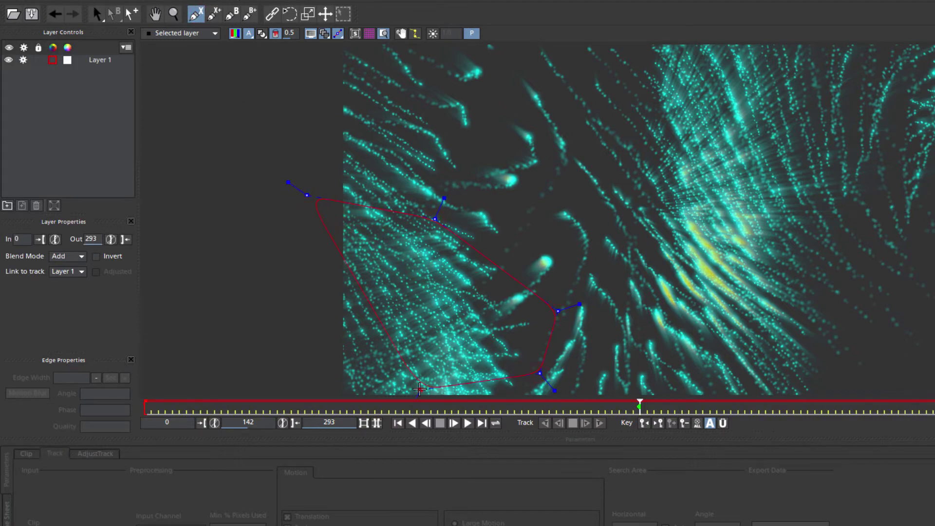
left_click(297, 382)
right_click(297, 382)
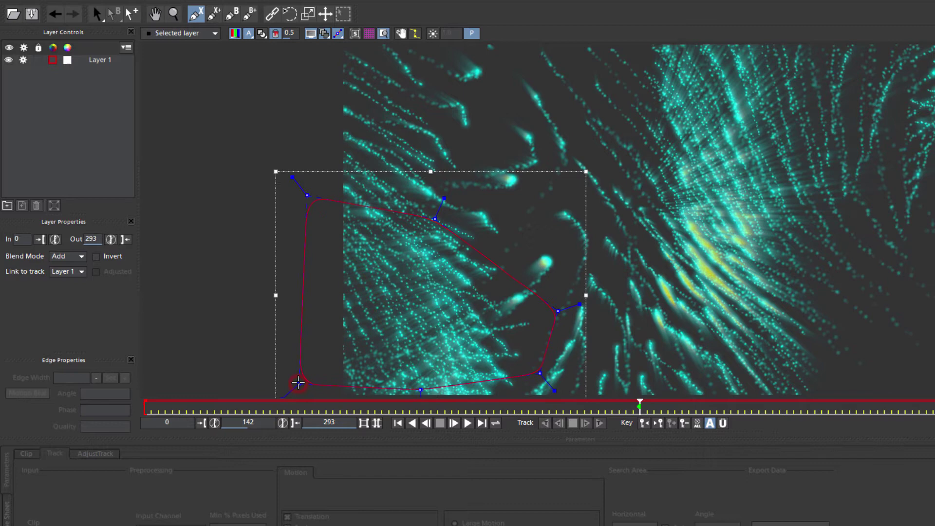
left_click(76, 101)
Draw a second closed spline mask around the bright upper-right cluster.
left_click(196, 14)
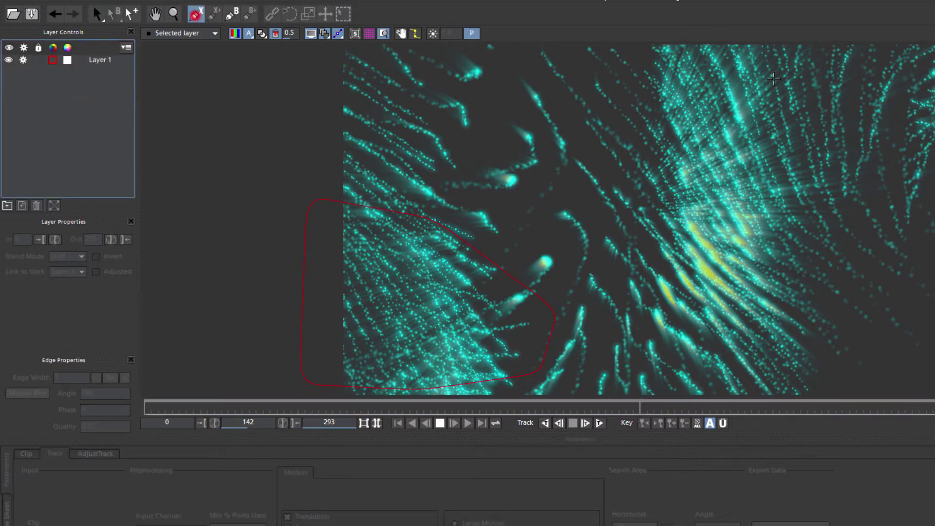
left_click(934, 157)
left_click(595, 196)
left_click(560, 98)
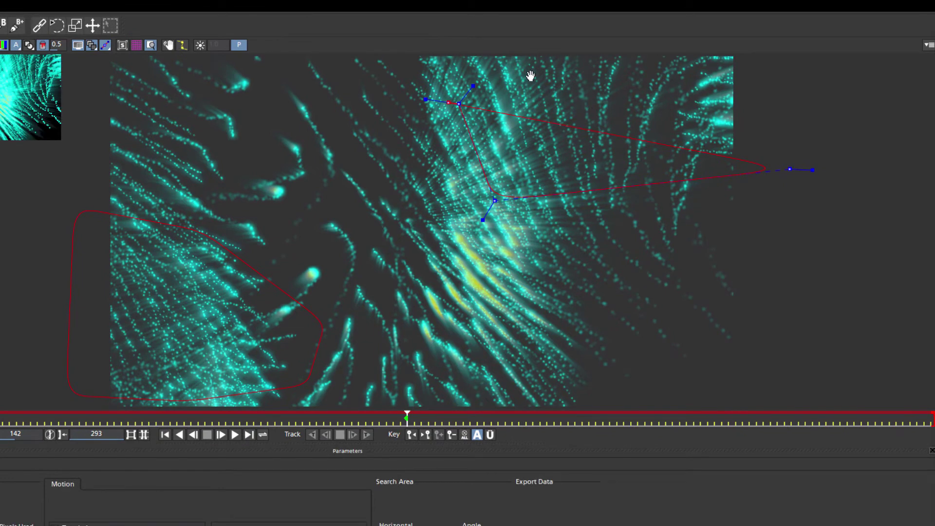
left_click_drag(531, 79, 527, 202)
left_click(447, 140)
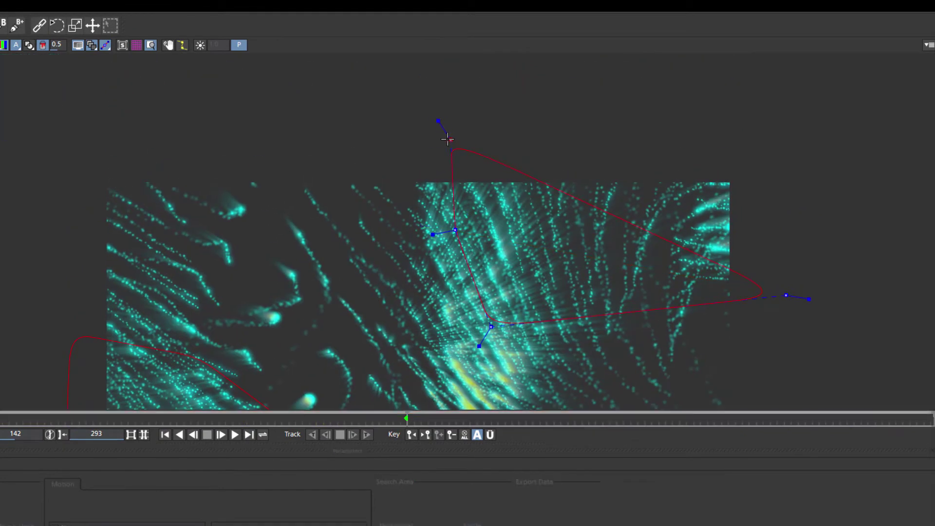
left_click(740, 126)
right_click(740, 125)
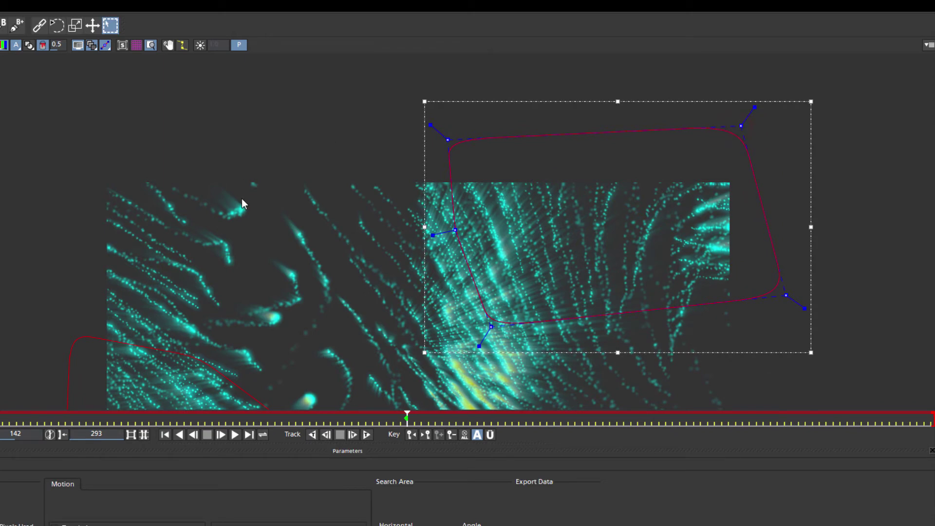
Keyframe the upper-right mask at frames 249 and 292 and Layer 1 at frame 8.
left_click_drag(330, 247, 317, 167)
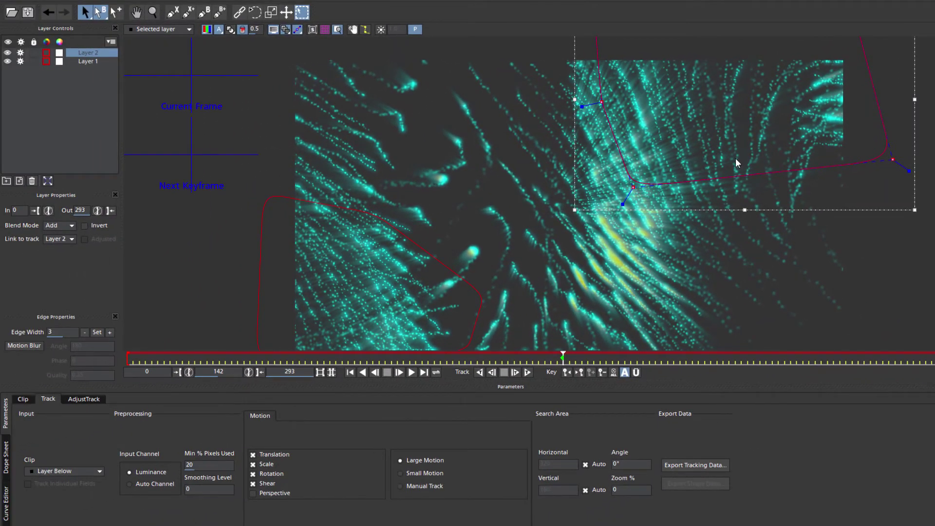
left_click(889, 357)
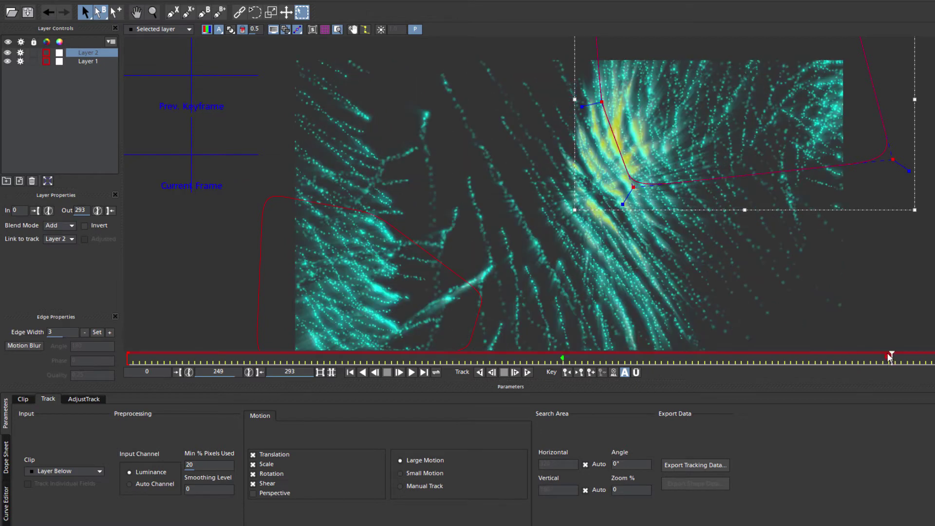
left_click_drag(785, 171, 740, 244)
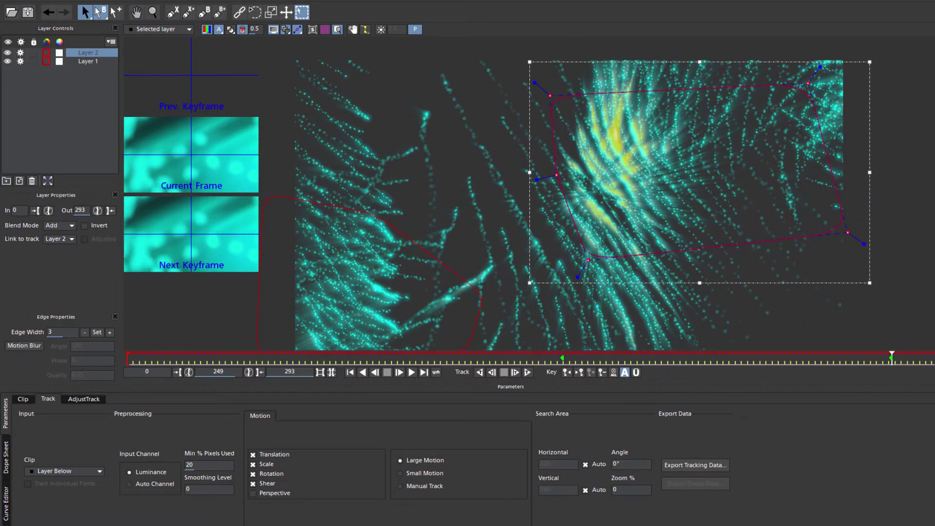
key("shift+Right")
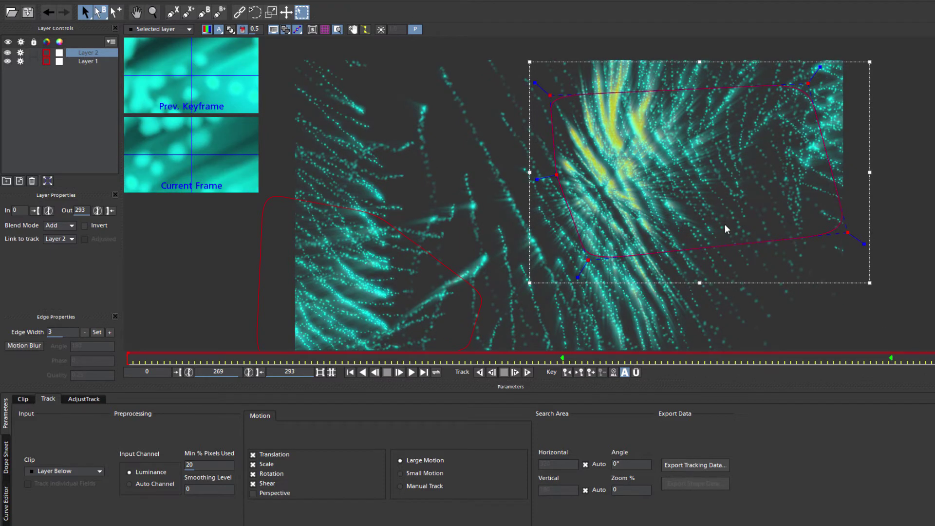
key("shift+Right")
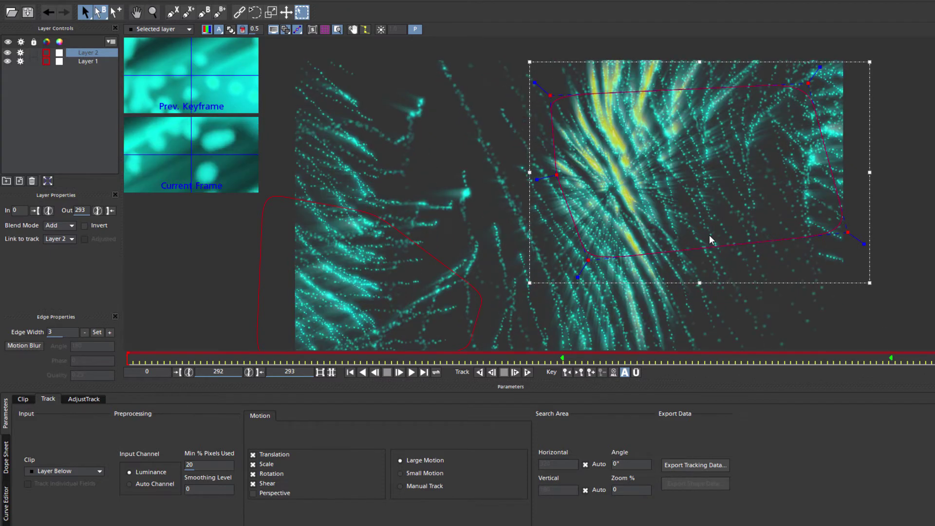
left_click_drag(722, 244, 714, 277)
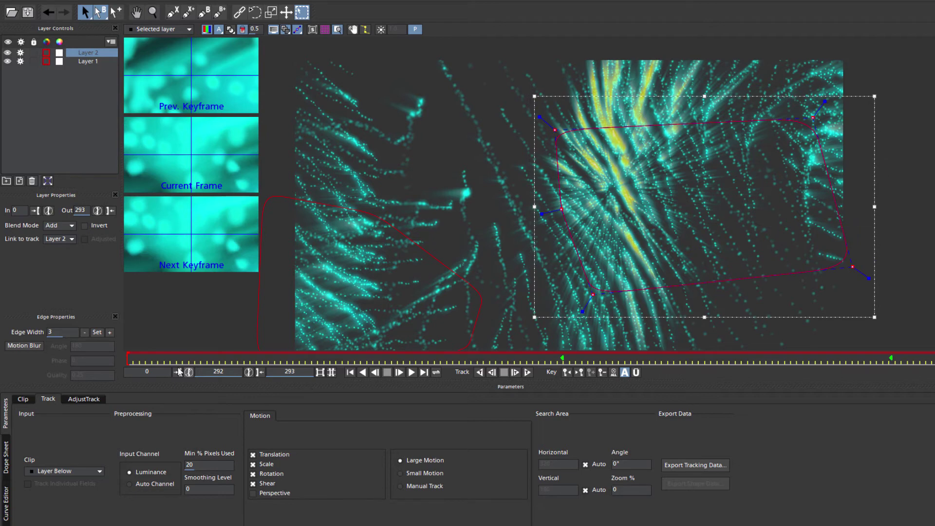
left_click(151, 359)
left_click(86, 61)
left_click_drag(408, 244, 404, 183)
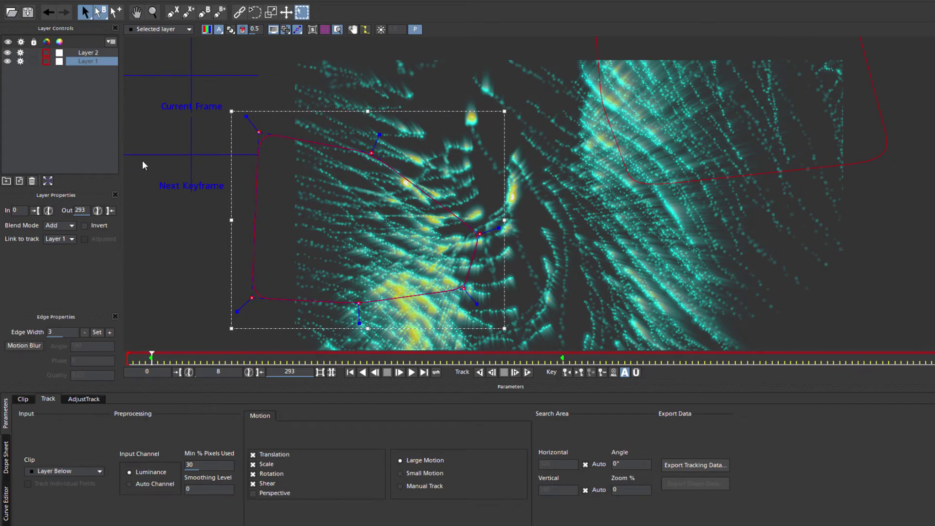
Export the Mocha project as New.mocha.
left_click(25, 1)
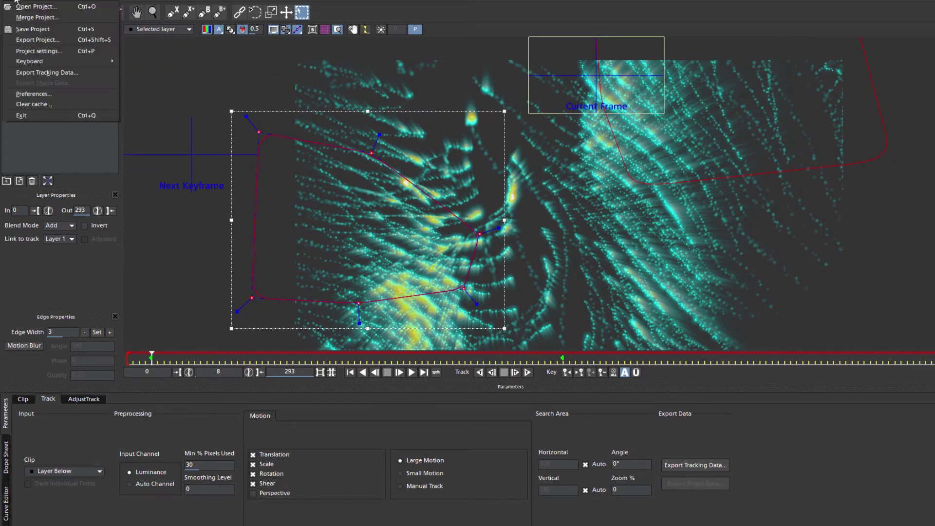
left_click(57, 41)
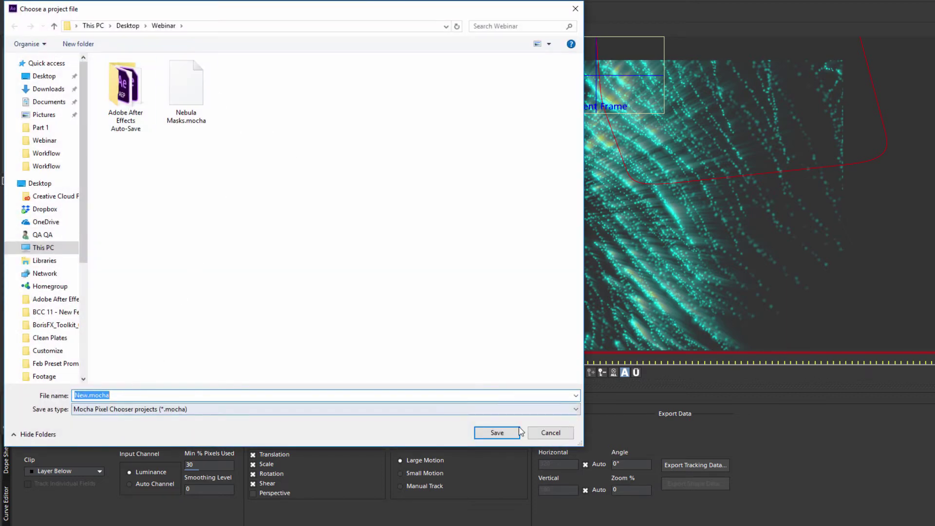
left_click(497, 433)
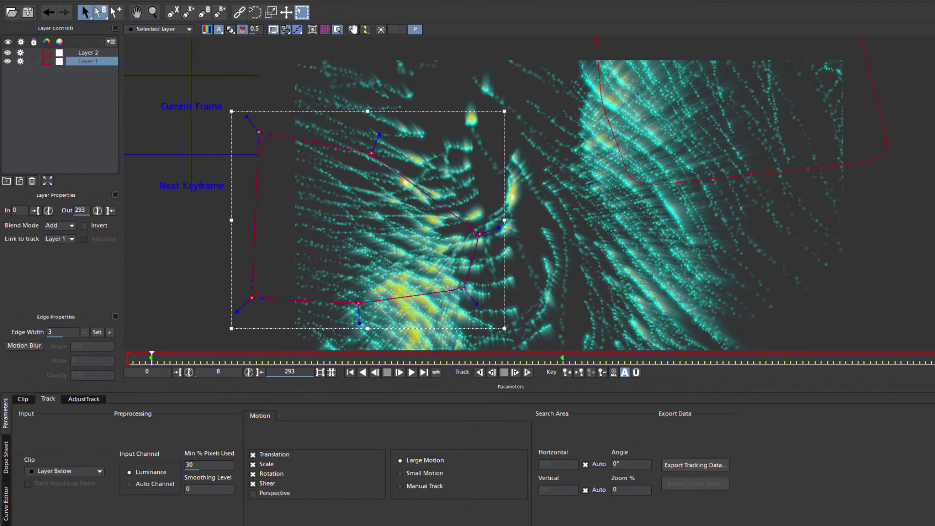
Close Mocha, saving the masks back to the COLOR GLOW effect.
key("ctrl+q")
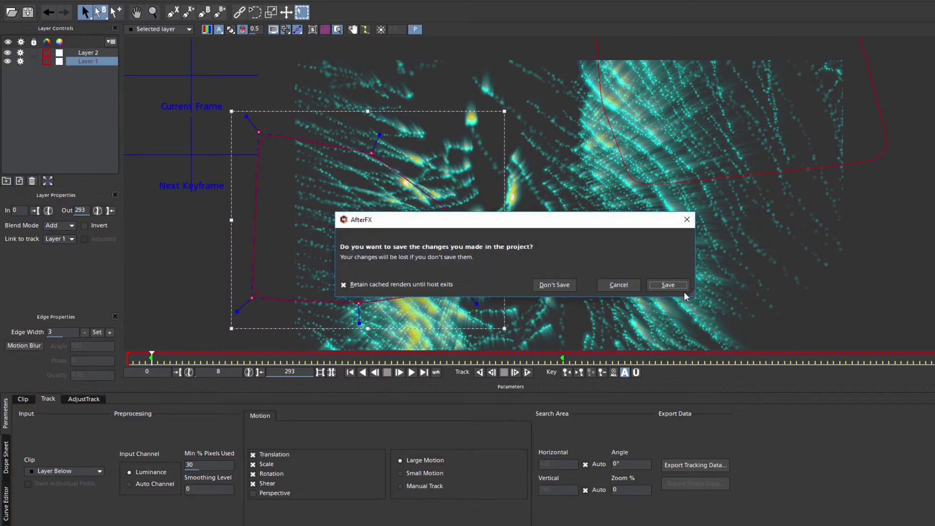
left_click(678, 288)
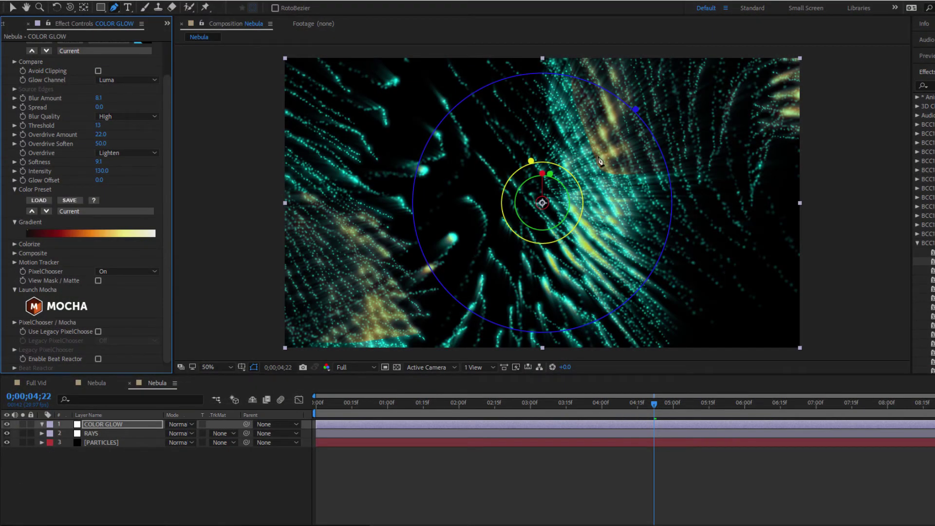
left_click(13, 8)
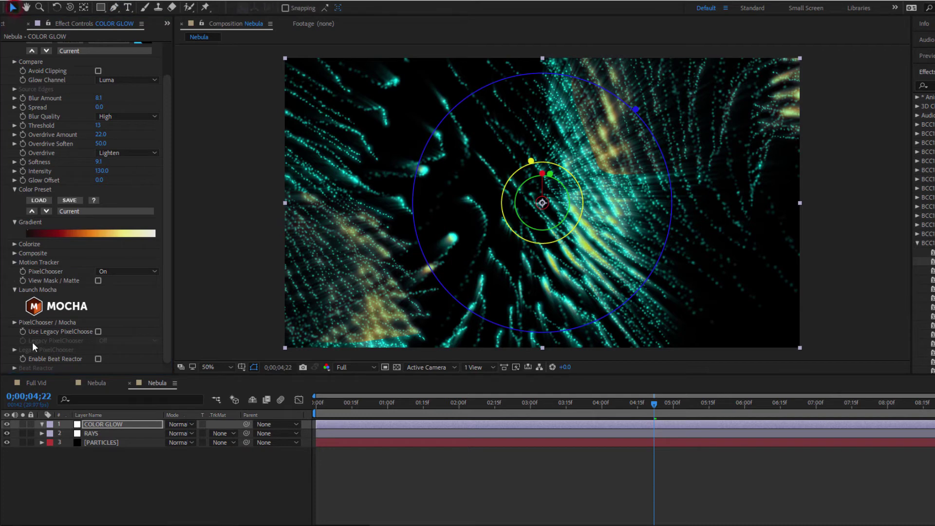
Set the PixelChooser / Mocha mask Feather to 62, then deselect COLOR GLOW.
left_click(14, 322)
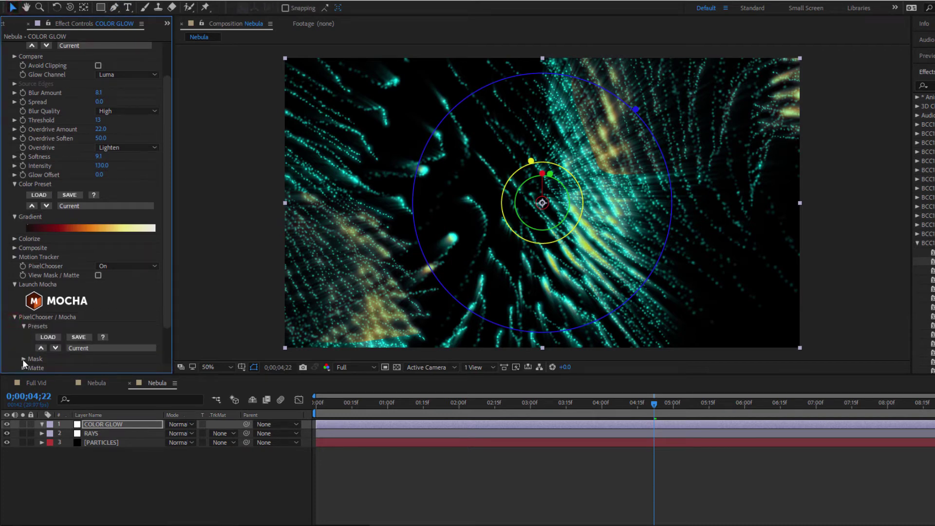
scroll(124, 209, "down", 5)
left_click_drag(101, 203, 137, 201)
right_click(139, 484)
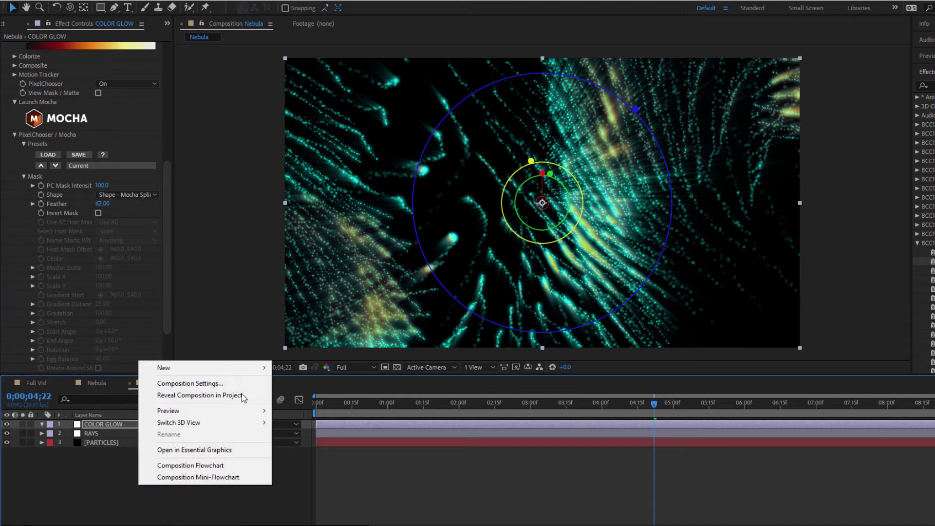
left_click(187, 362)
Add a new adjustment layer named Lens Blur.
right_click(145, 481)
mouse_move(184, 361)
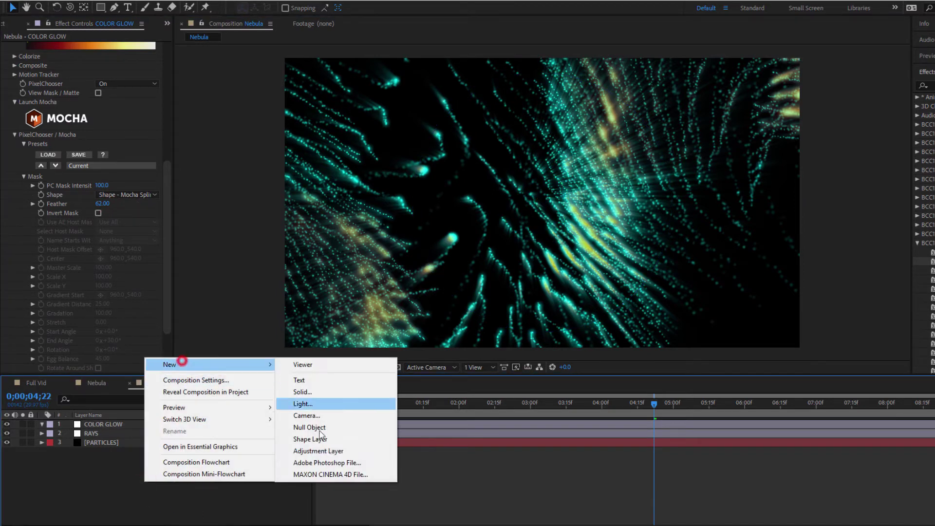
left_click(341, 451)
key("Return")
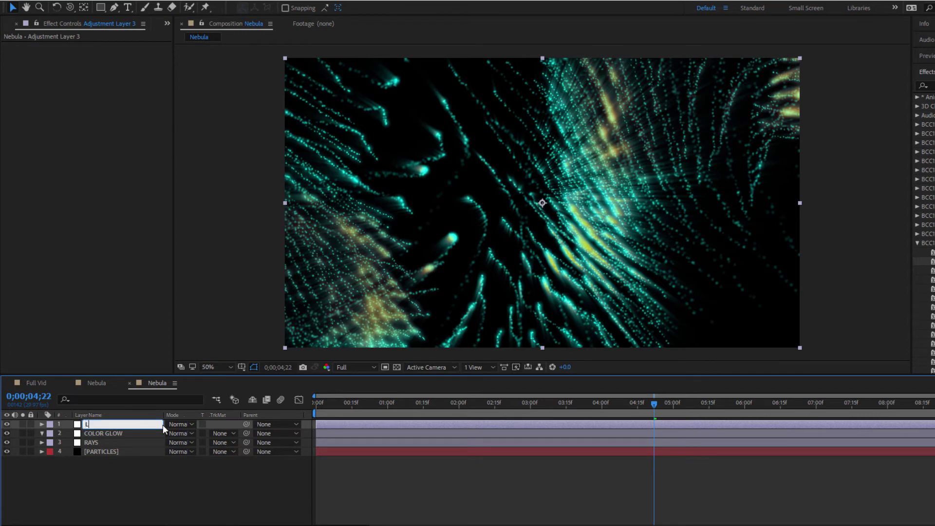
type("Lens Blur")
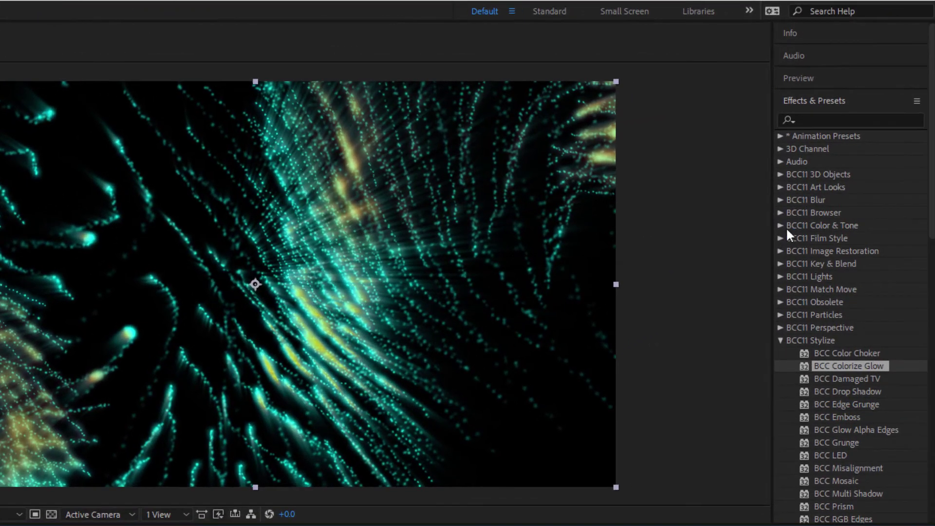
Apply BCC Fast Lens Blur from BCC11 Blur and set Iris Scale to 2.
left_click(916, 169)
left_click(780, 238)
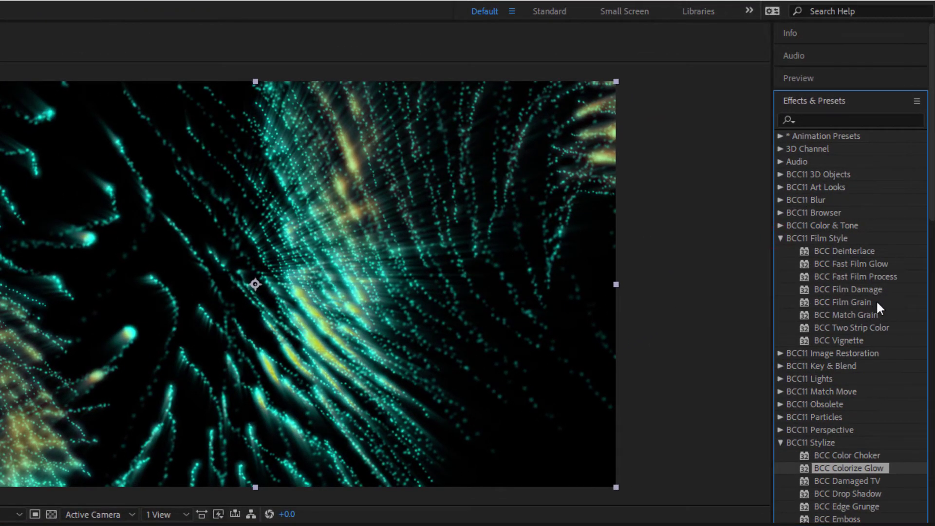
left_click(780, 200)
left_click(824, 226)
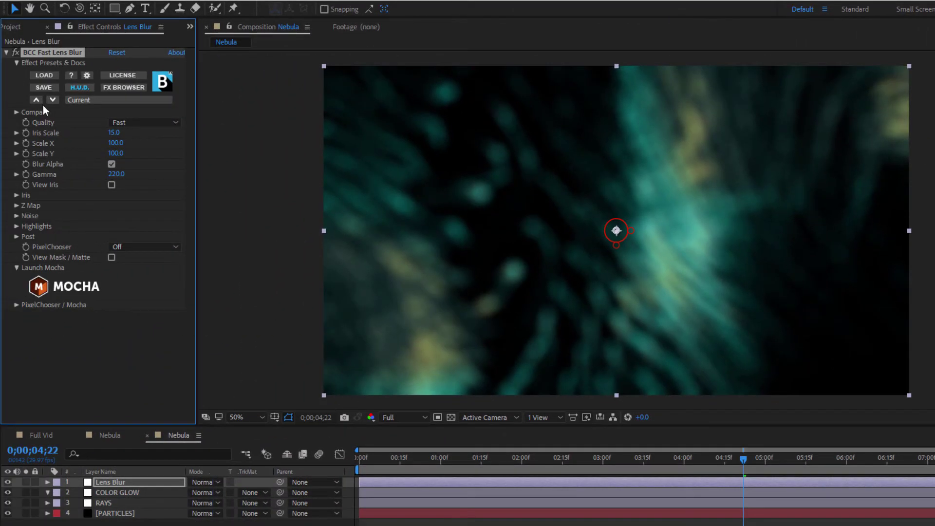
left_click(115, 134)
type("2")
key("Return")
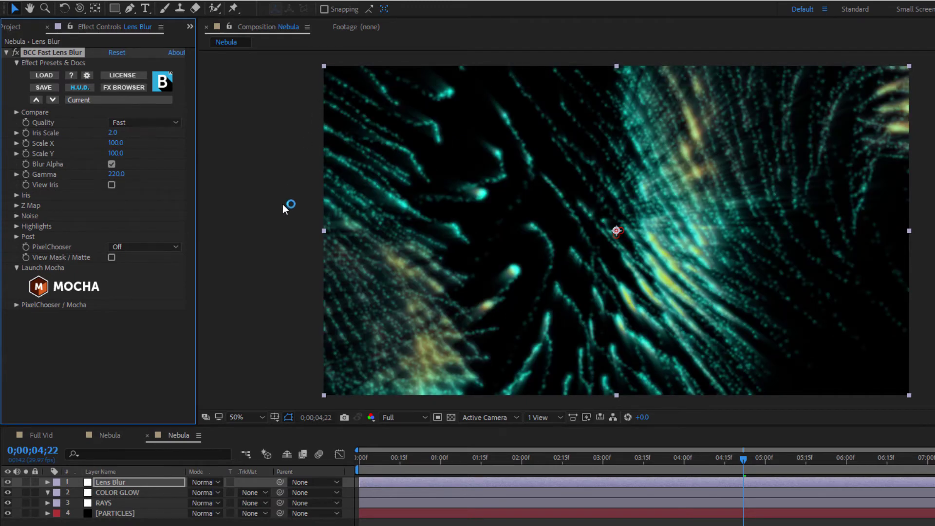
Expand the Iris settings and push Bokeh to a strong negative value.
left_click(16, 195)
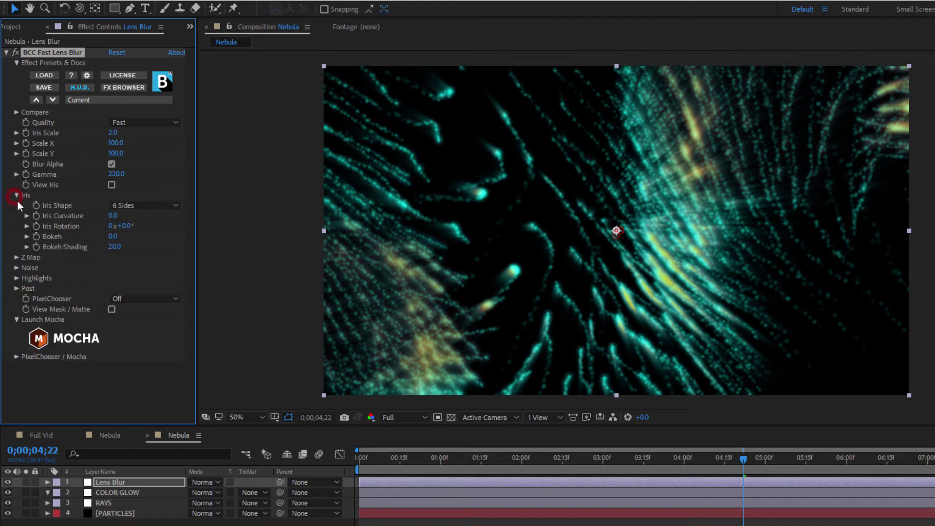
mouse_move(112, 237)
left_mouse_down()
mouse_move(78, 235)
mouse_move(201, 253)
left_mouse_up()
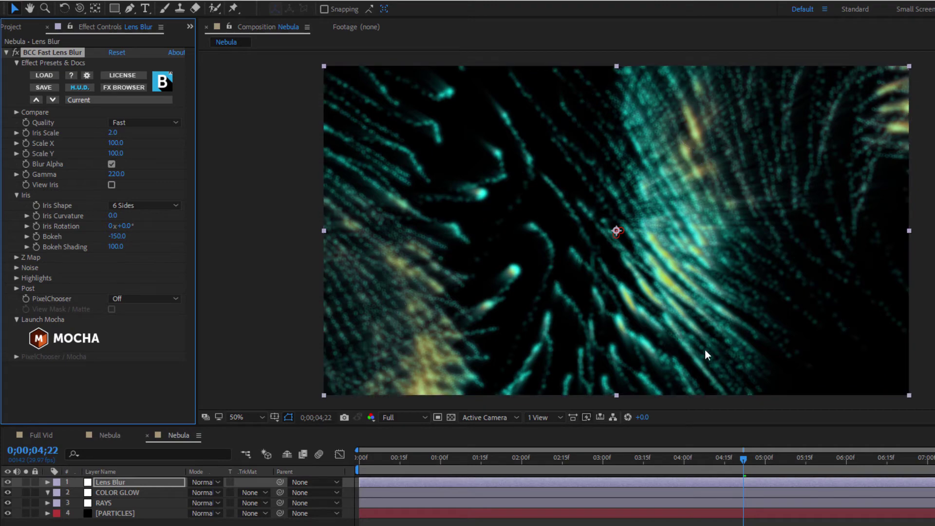
key("period")
key("period")
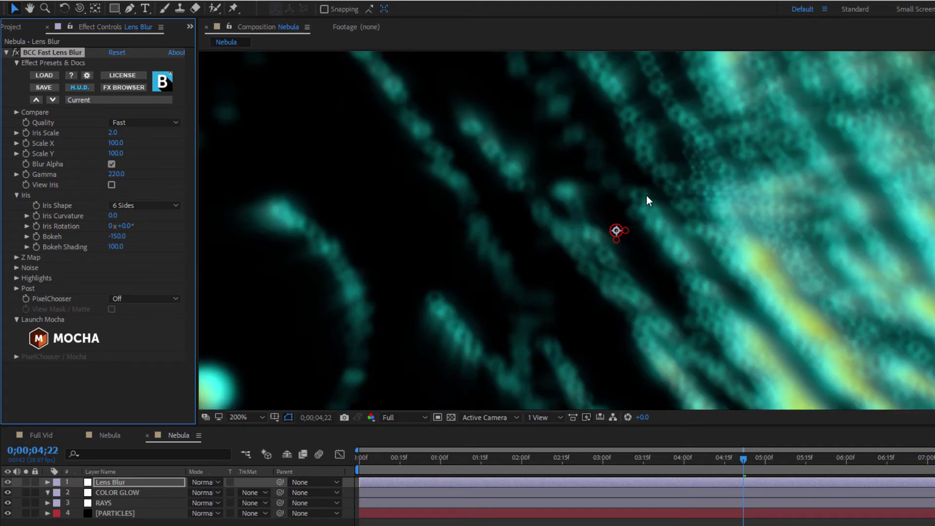
Change the Iris Shape from Circle to 6 Sides.
left_click(176, 206)
left_click(169, 216)
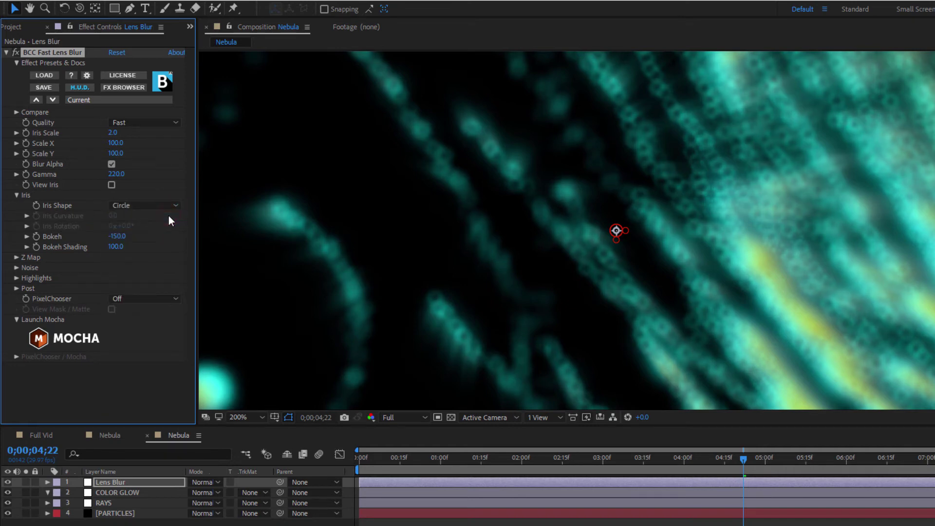
left_click(170, 209)
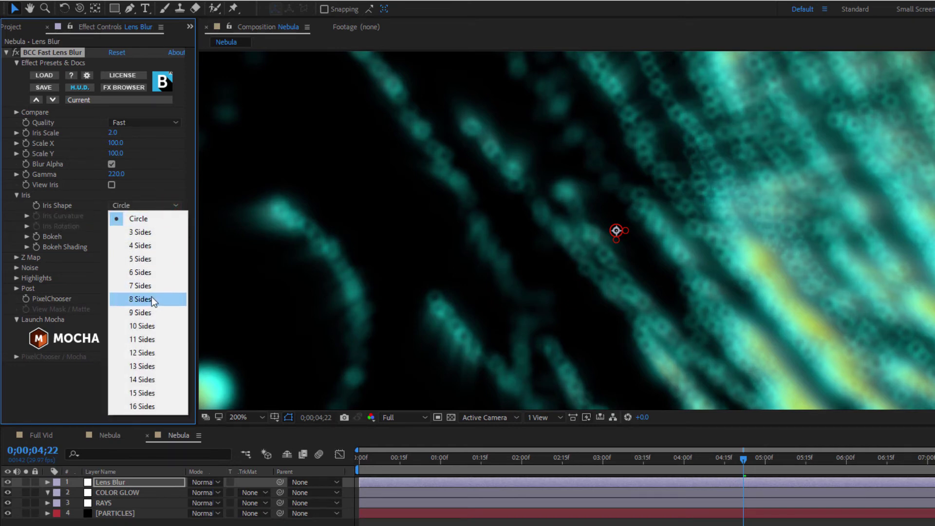
left_click(157, 275)
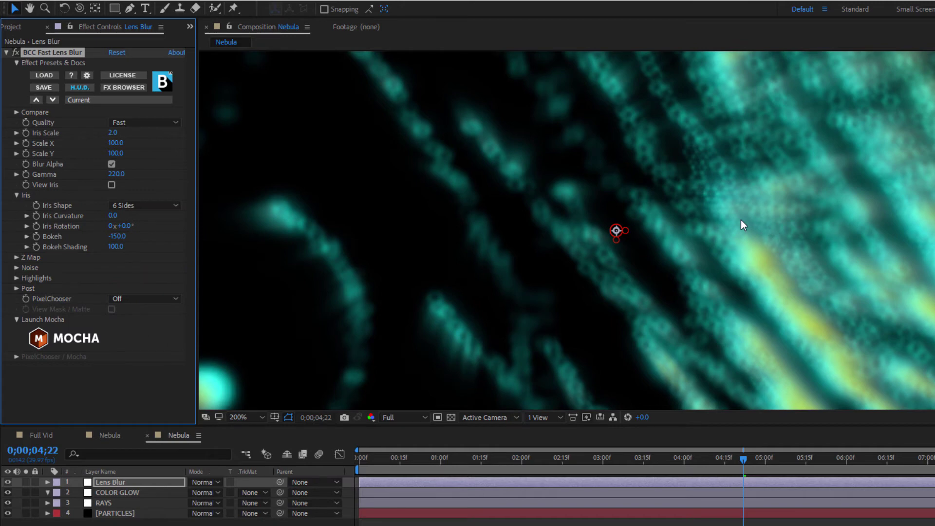
key("comma")
key("comma")
key("comma")
key("comma")
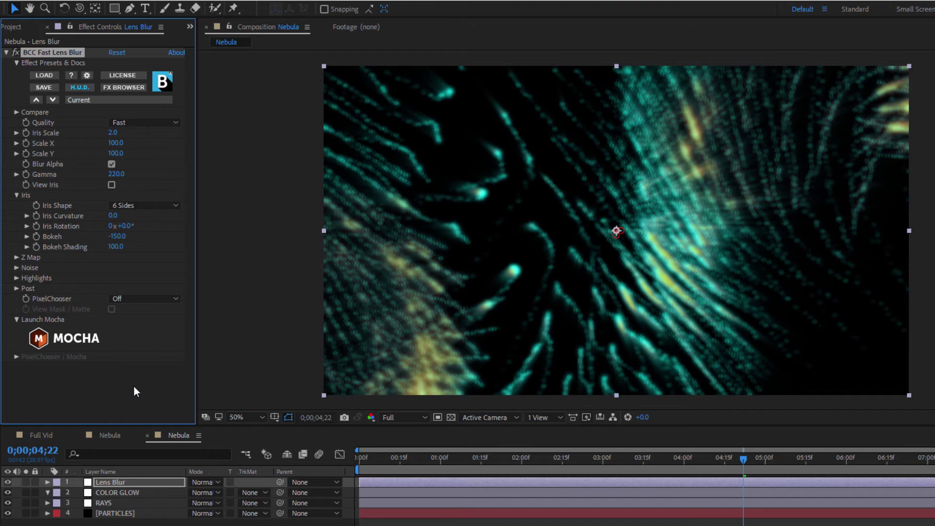
Merge Nebula Masks.mocha into Lens Blur's Mocha project and save the masks back.
left_click(74, 337)
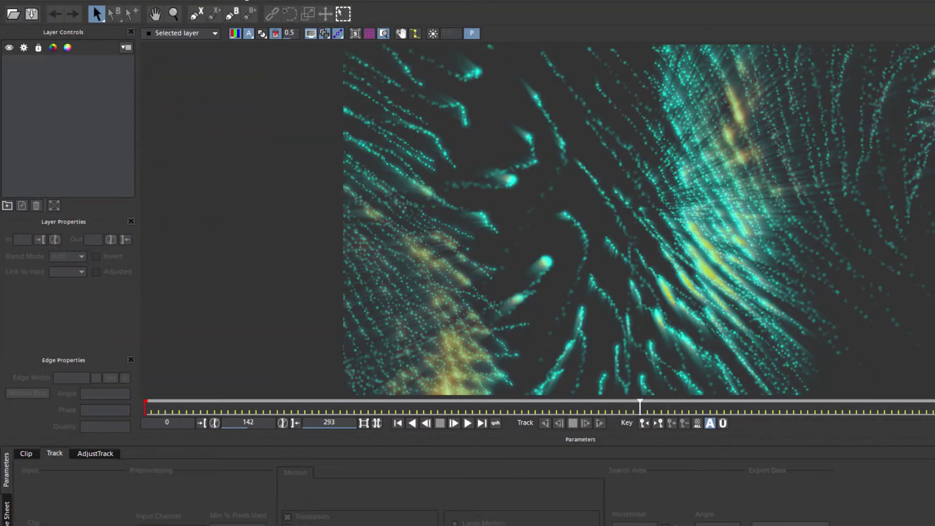
left_click(11, 2)
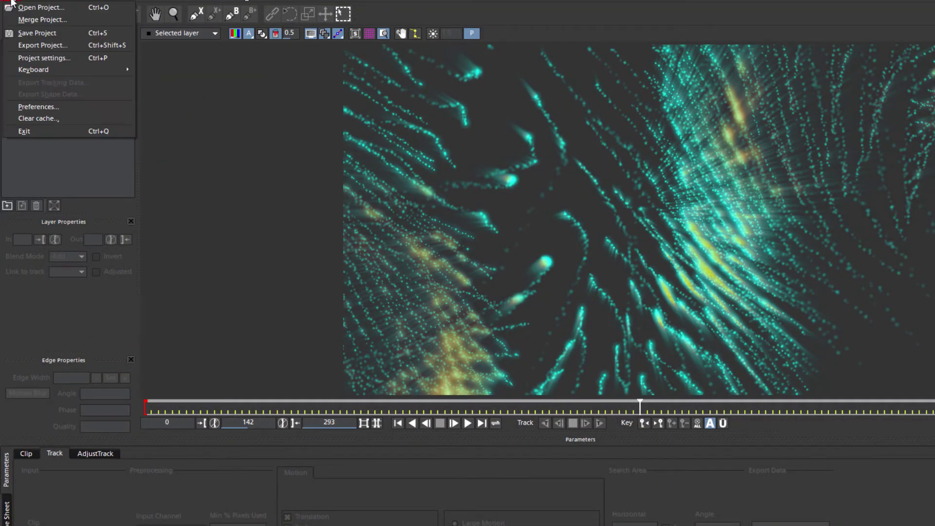
left_click(57, 20)
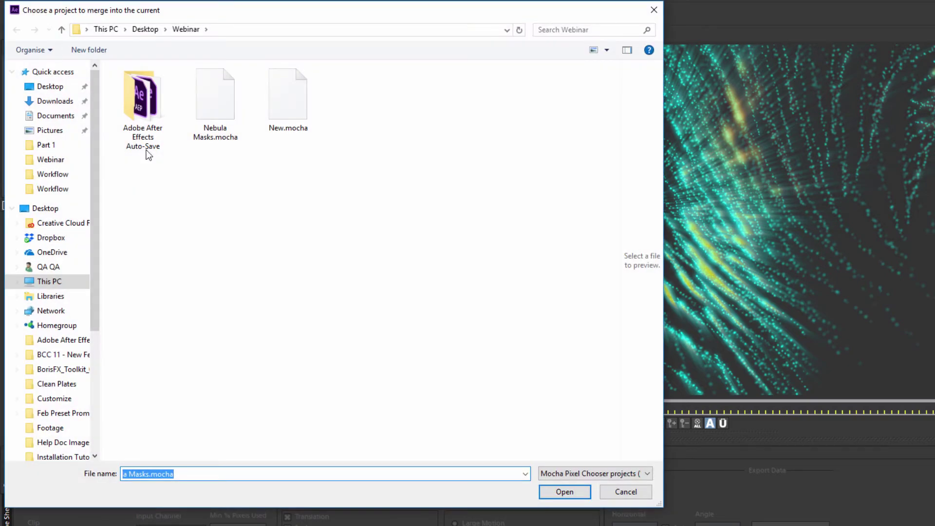
double_click(212, 103)
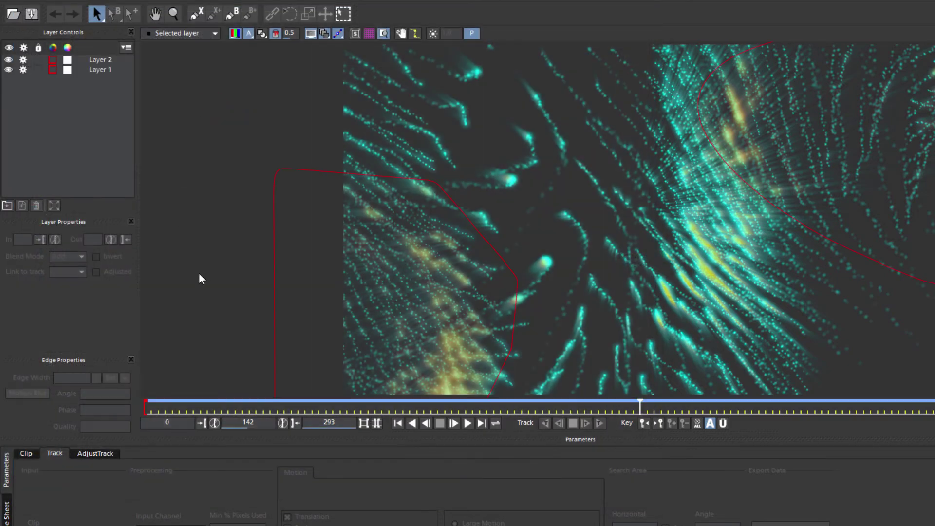
key("alt+F4")
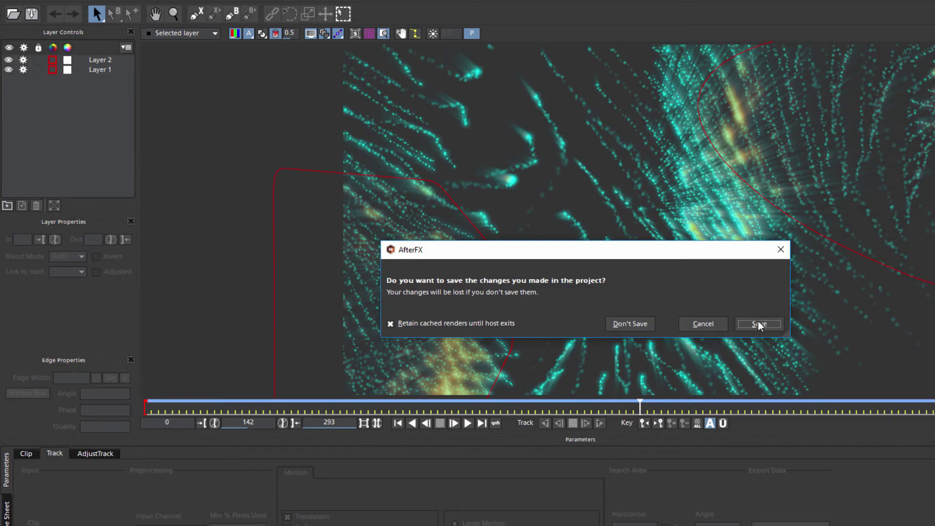
left_click(759, 324)
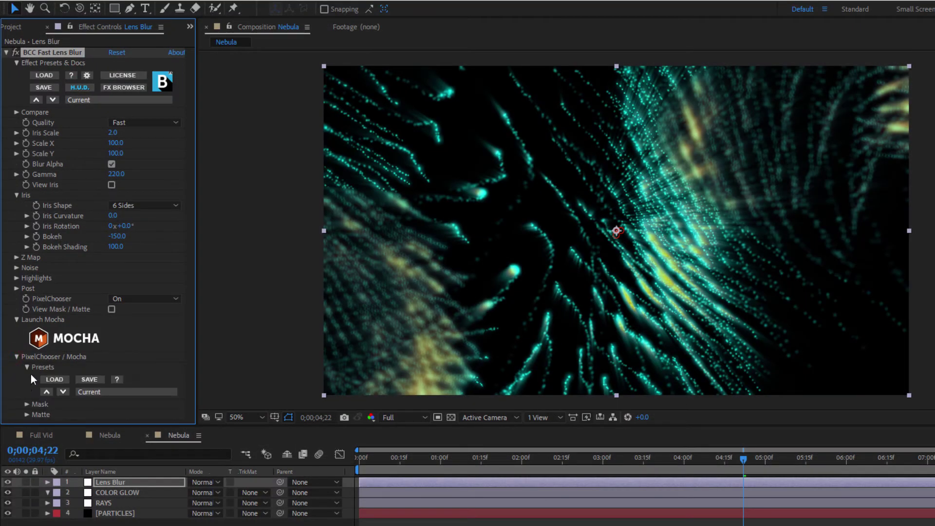
Raise the Lens Blur Mocha mask Feather to 83 and check it around 4–5 seconds.
left_click(27, 404)
scroll(107, 393, "down", 5)
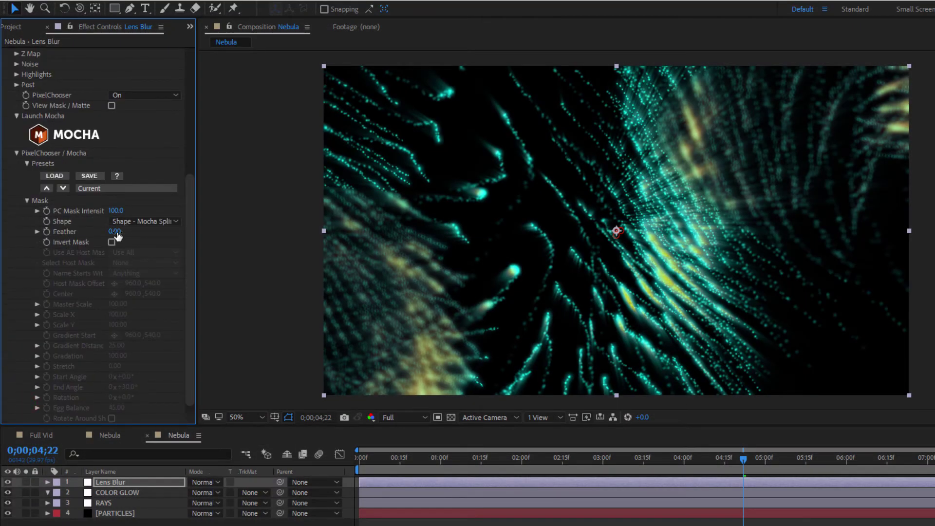
left_click_drag(115, 231, 160, 231)
left_click(117, 231)
left_click_drag(117, 231, 125, 231)
left_click(695, 463)
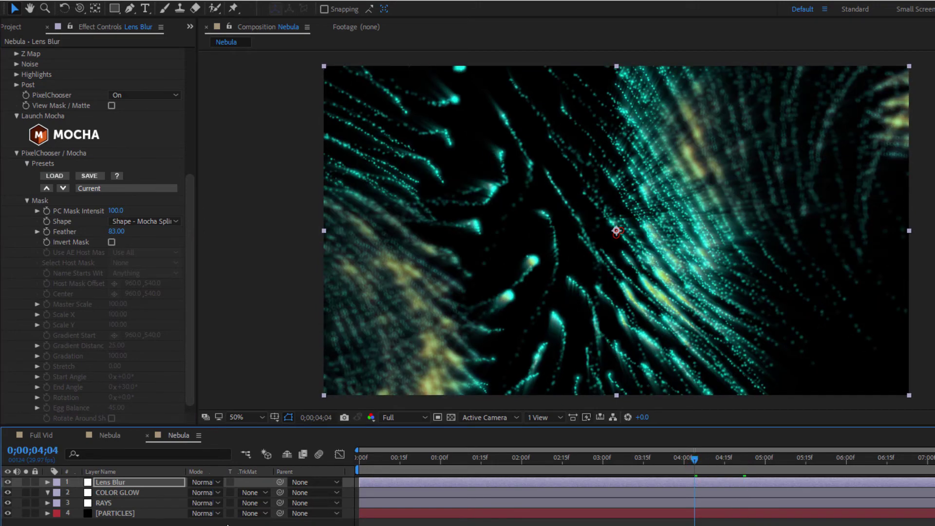
left_click(16, 153)
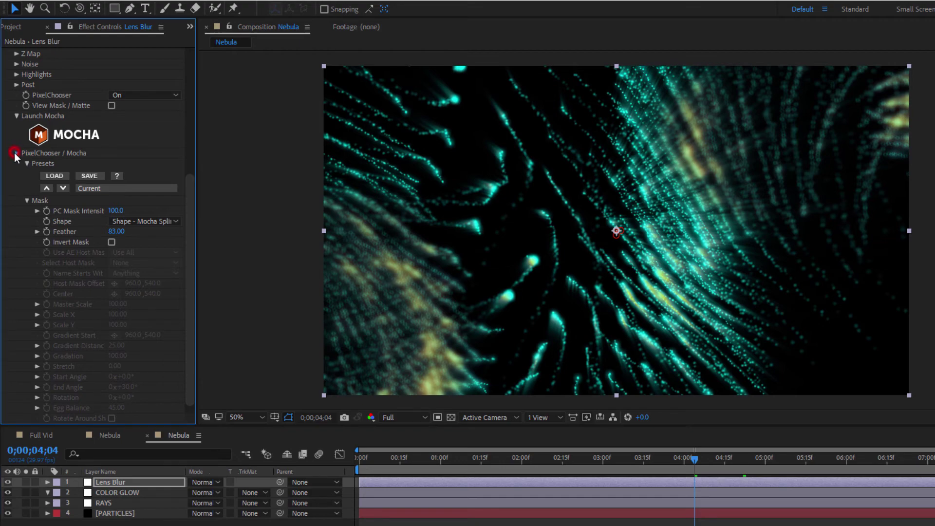
left_click(797, 462)
left_click_drag(798, 462, 830, 454)
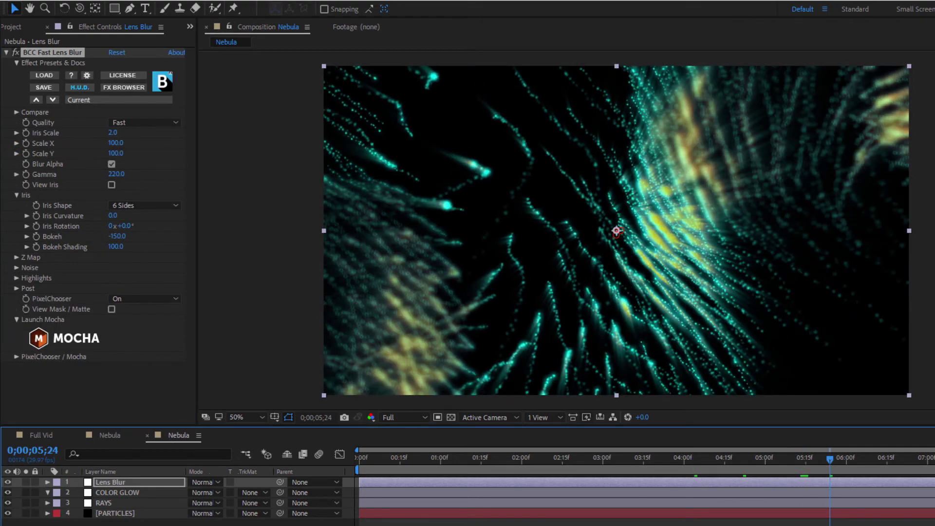
Add a new adjustment layer and rename it 'Vector'.
right_click(127, 509)
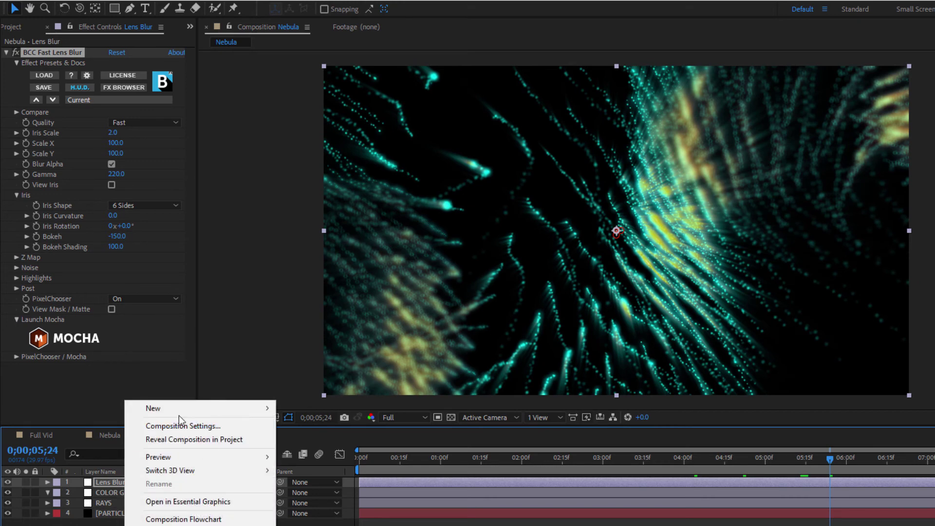
mouse_move(208, 410)
left_click(342, 505)
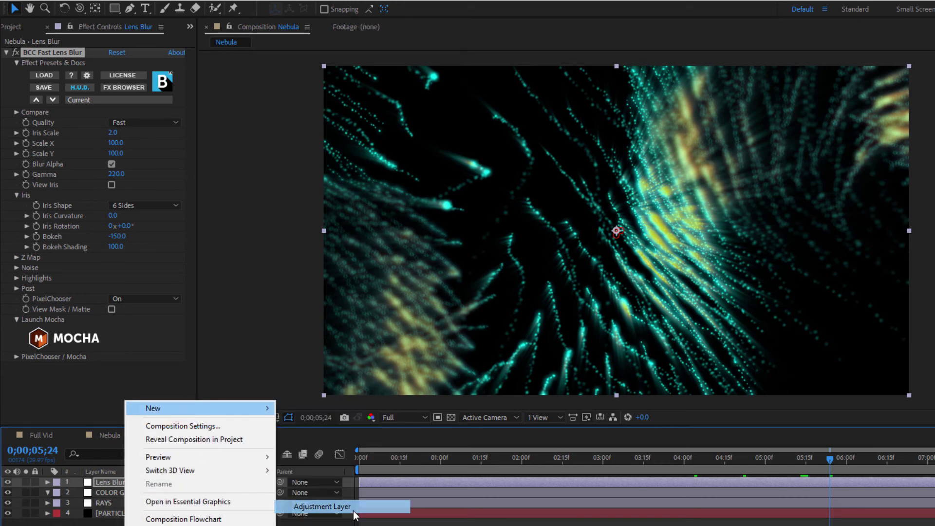
key("Return")
type("Vector")
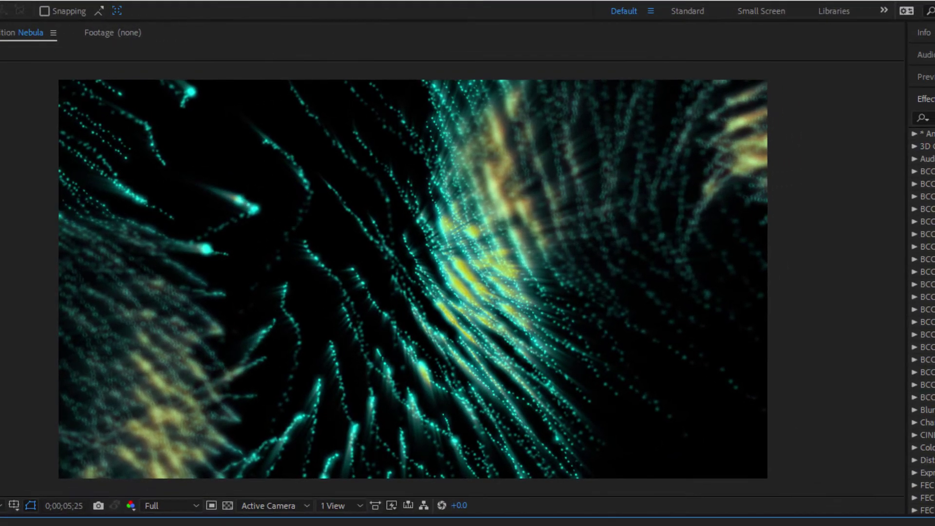
Search the effects for 'vector' and apply FEC Vector Blur to the Vector layer.
left_click(929, 118)
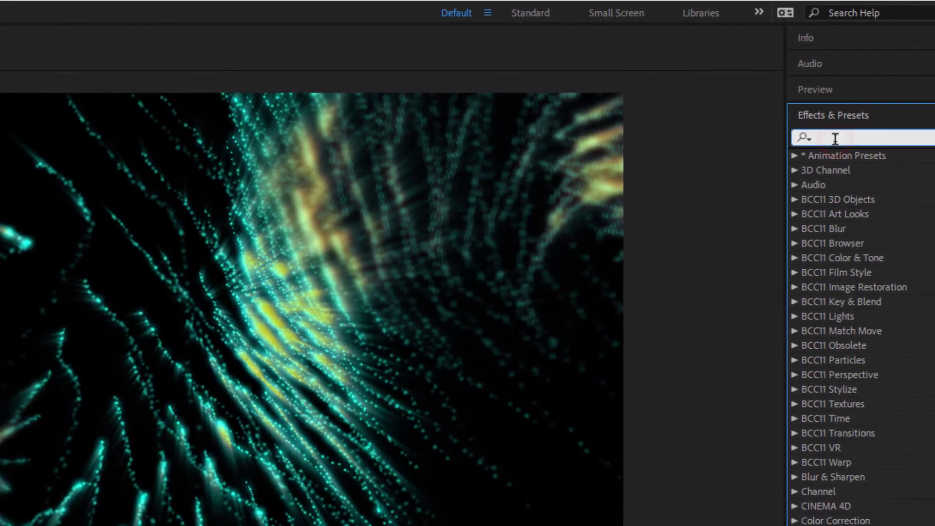
type("vector")
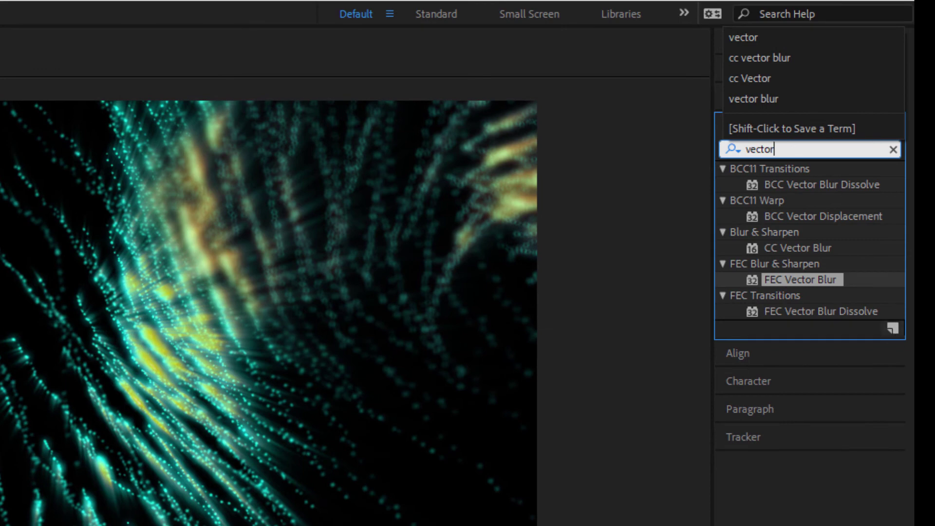
left_click(788, 281)
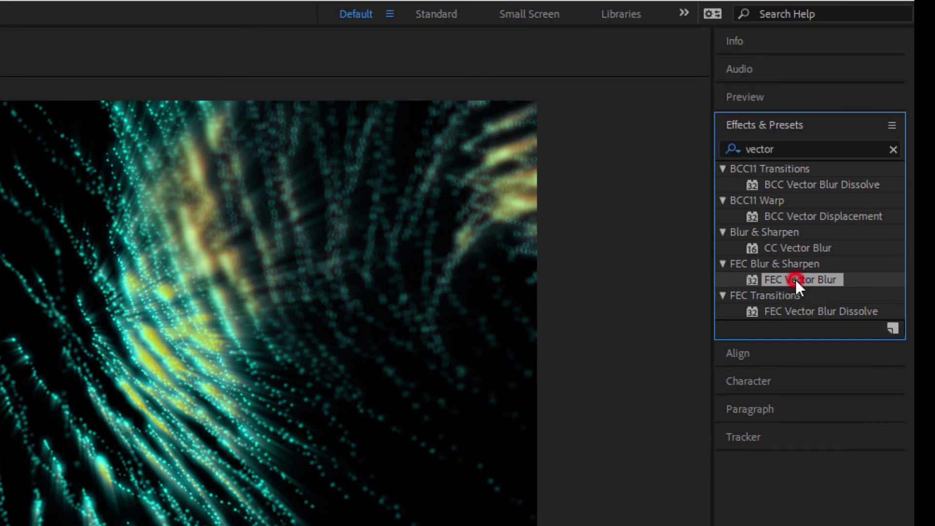
left_click(823, 249)
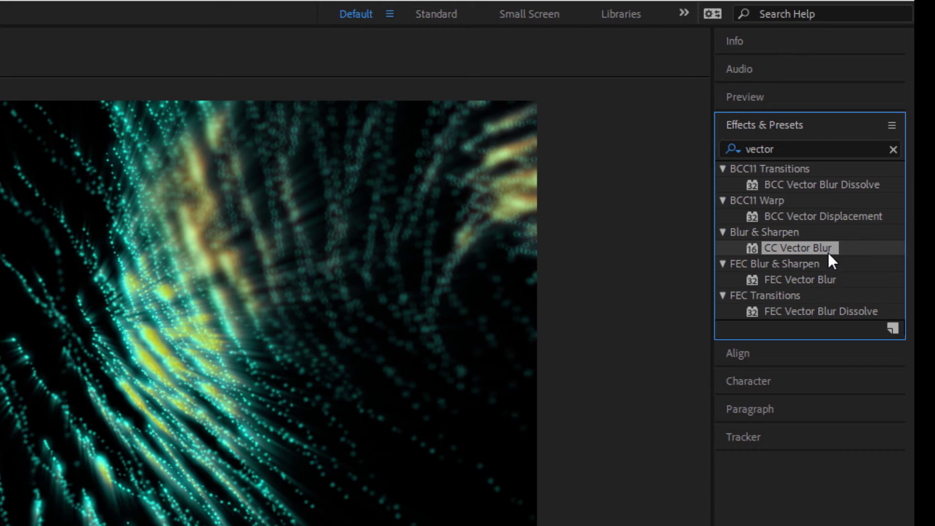
left_click_drag(823, 280, 115, 477)
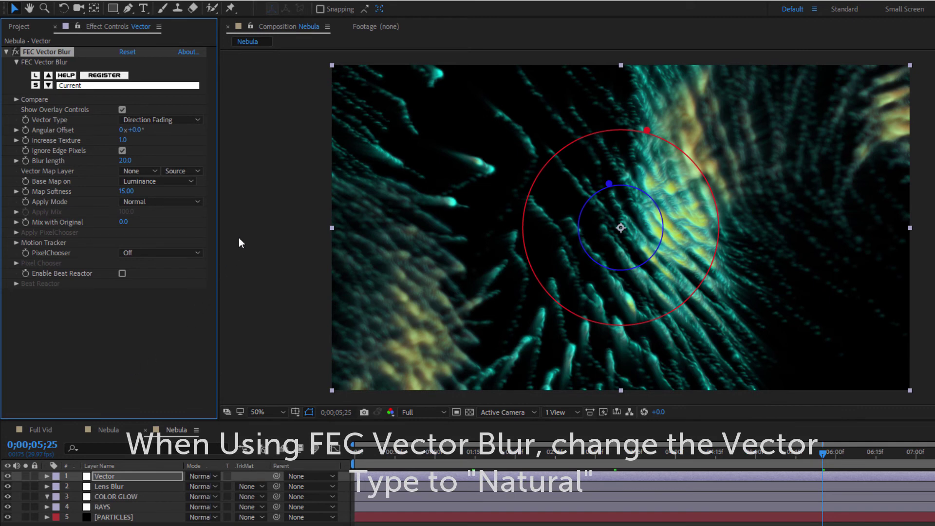
Set FEC Vector Blur to the Natural vector type with blur length 8.0, then preview it.
left_click(197, 121)
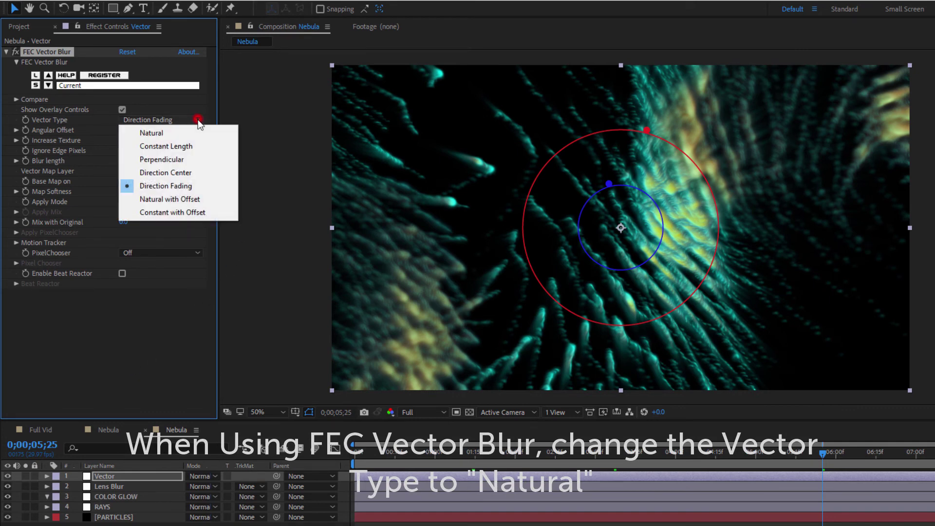
left_click(155, 130)
left_click_drag(125, 160, 183, 157)
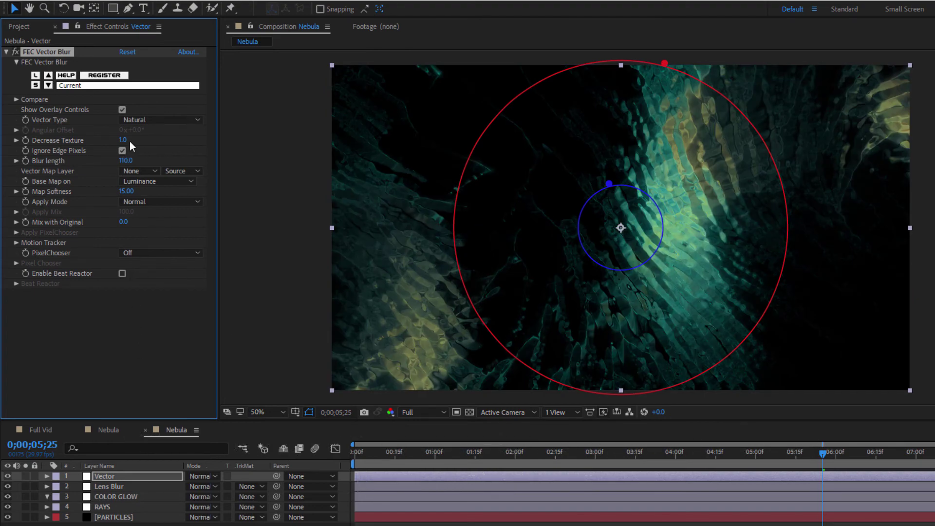
left_click(126, 160)
type("8")
key("Return")
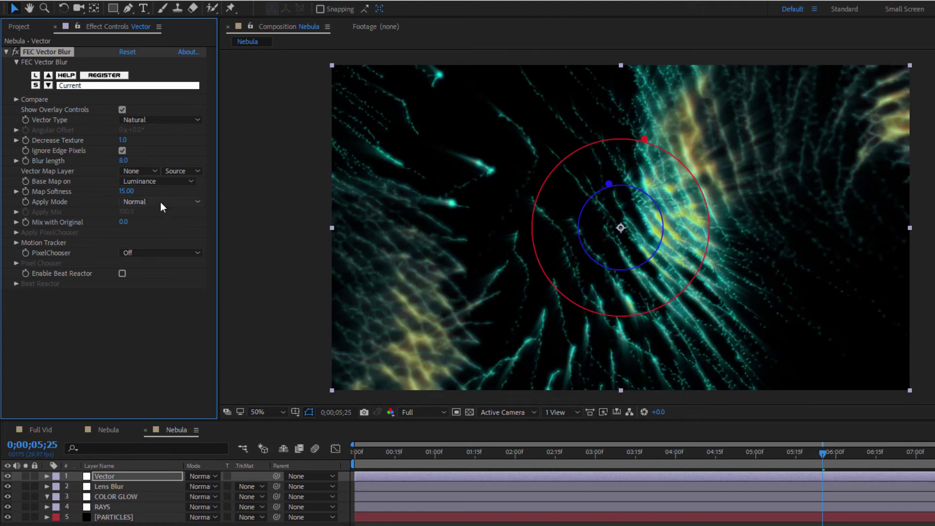
key("space")
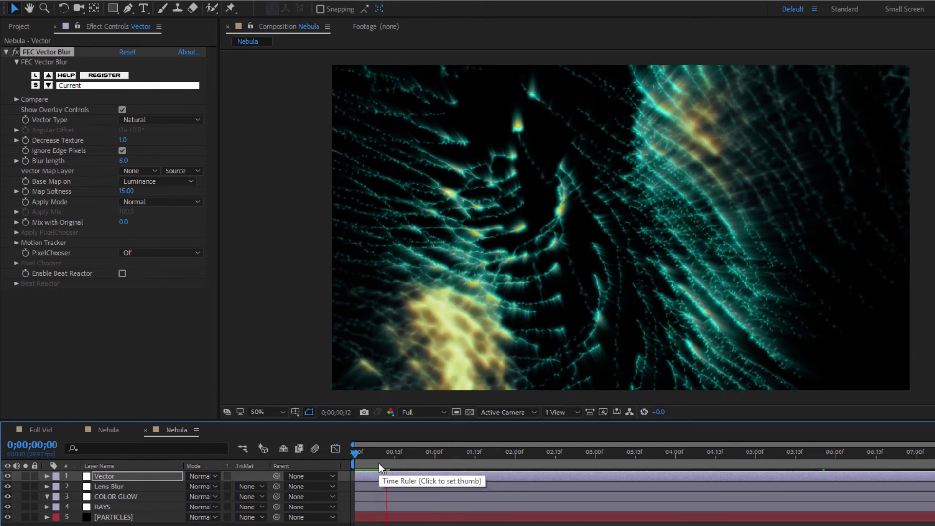
Stop playback and play the reference Nebula.mov comp to compare with the particle build.
key("space")
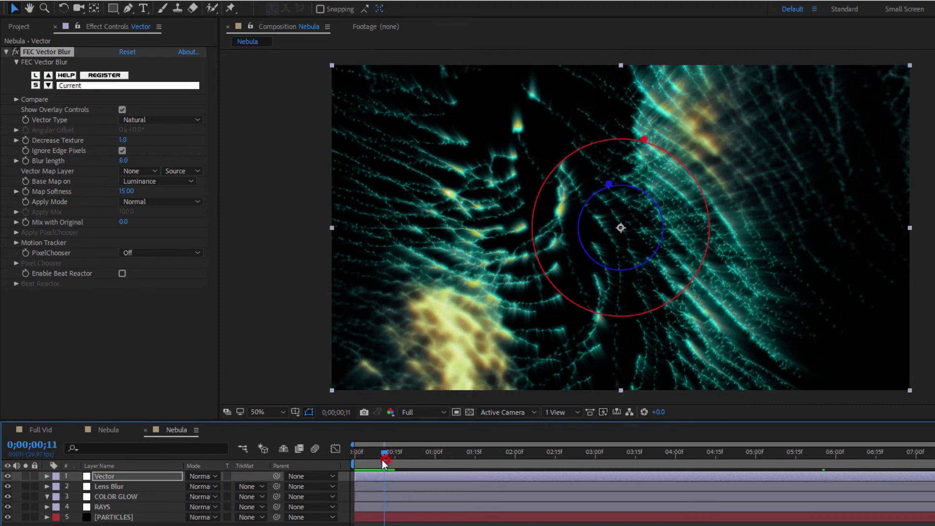
key("shift+comma")
key("space")
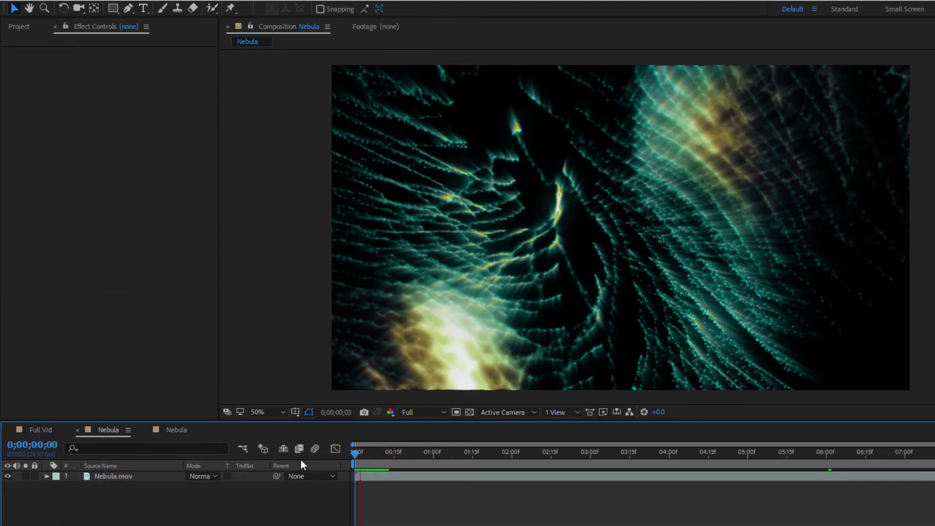